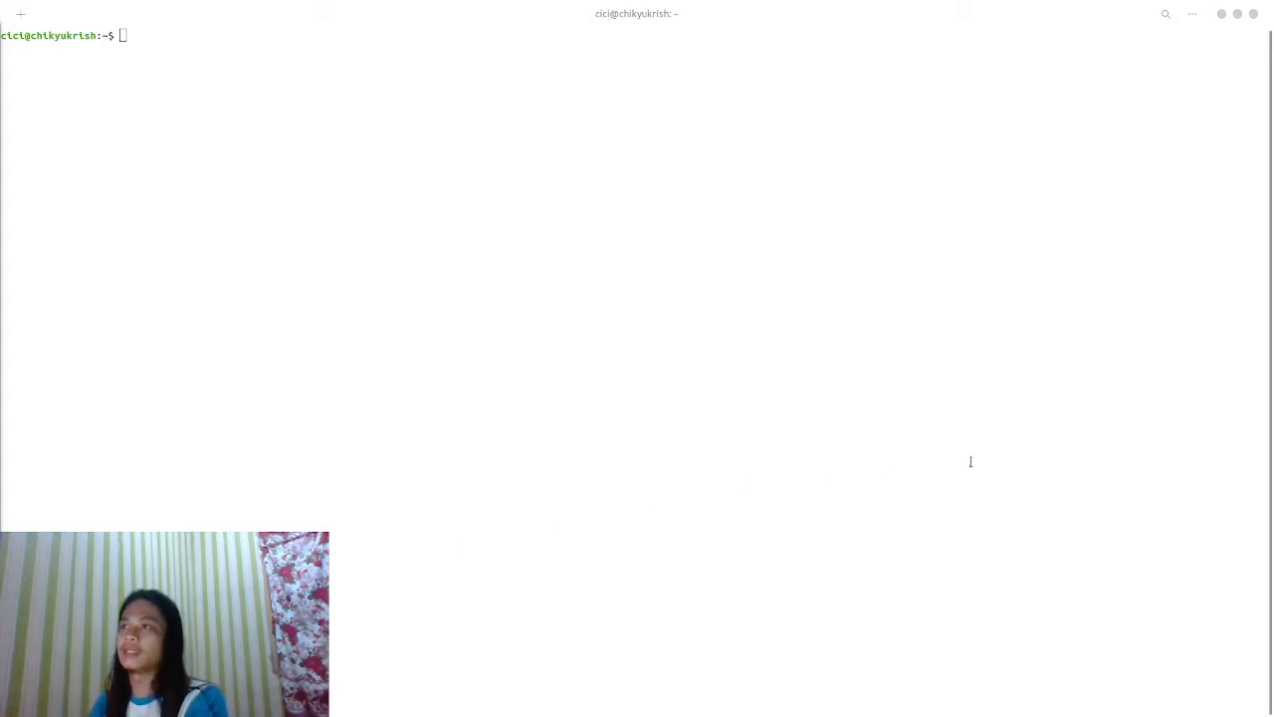
Step: Launch Orange from the terminal with the orange-canvas command and start a new empty workflow
{"action": "left_click", "coordinate": [646, 216]}
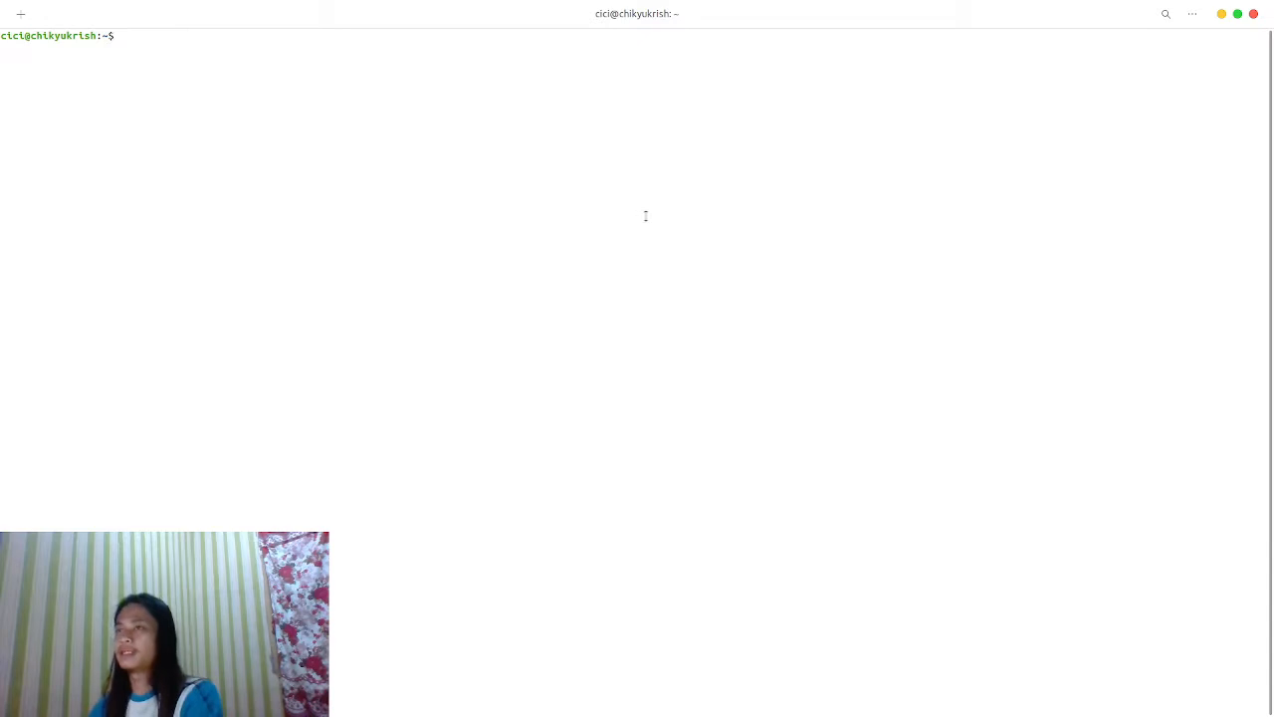
{"action": "type", "text": "orange"}
{"action": "key", "text": "BackSpace"}
{"action": "type", "text": "e-canvas"}
{"action": "key", "text": "Return"}
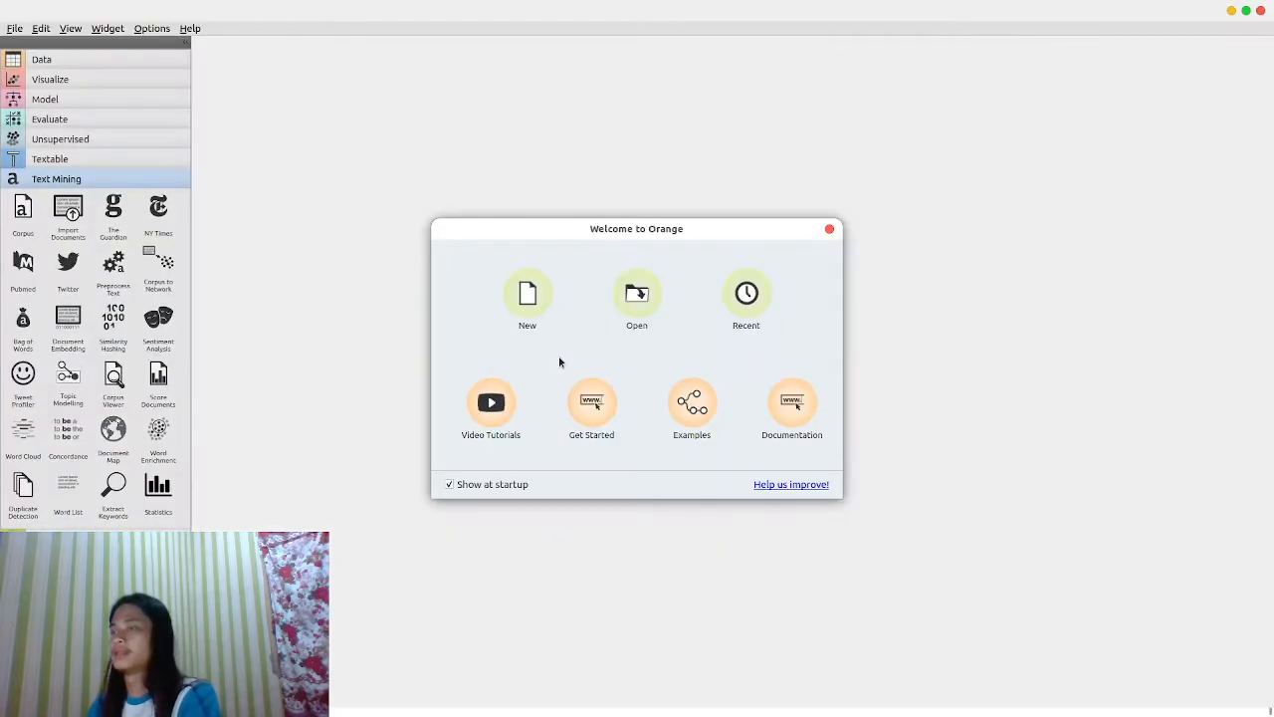
{"action": "left_click", "coordinate": [528, 293]}
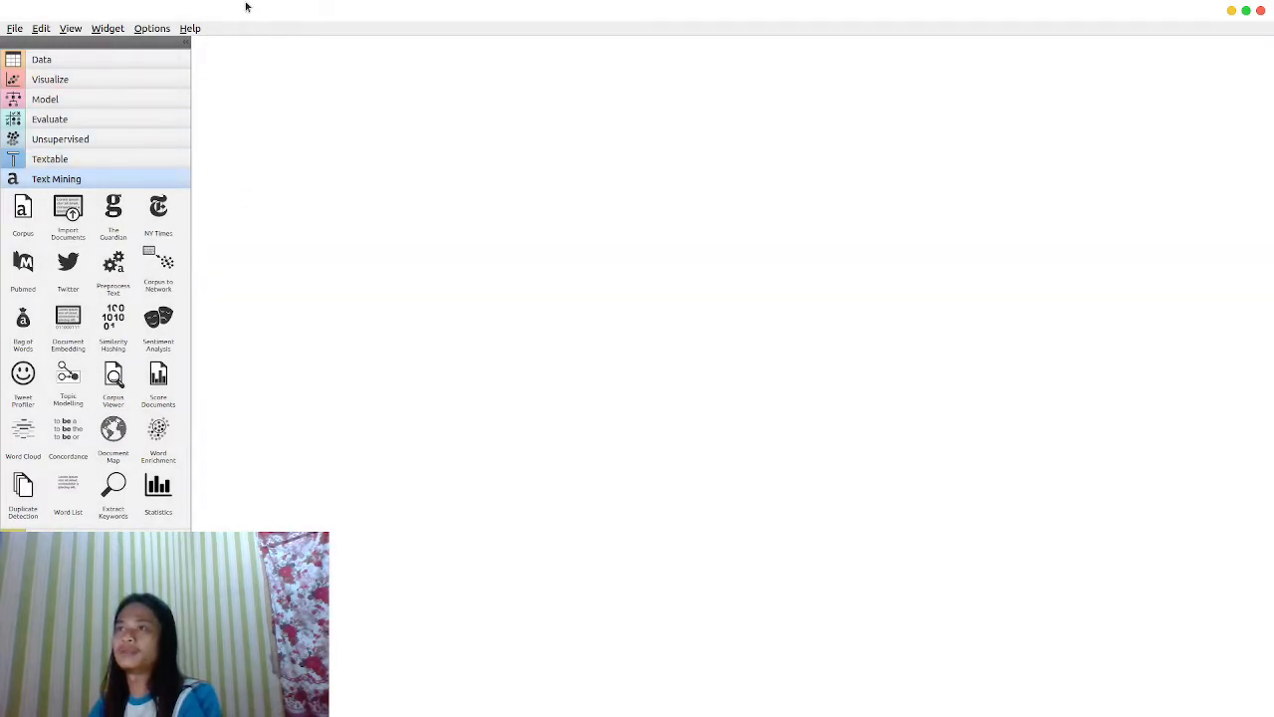
Step: Open the add-on installer, review the Associate description and the list of available add-ons, and leave without installing anything
{"action": "left_click", "coordinate": [165, 30]}
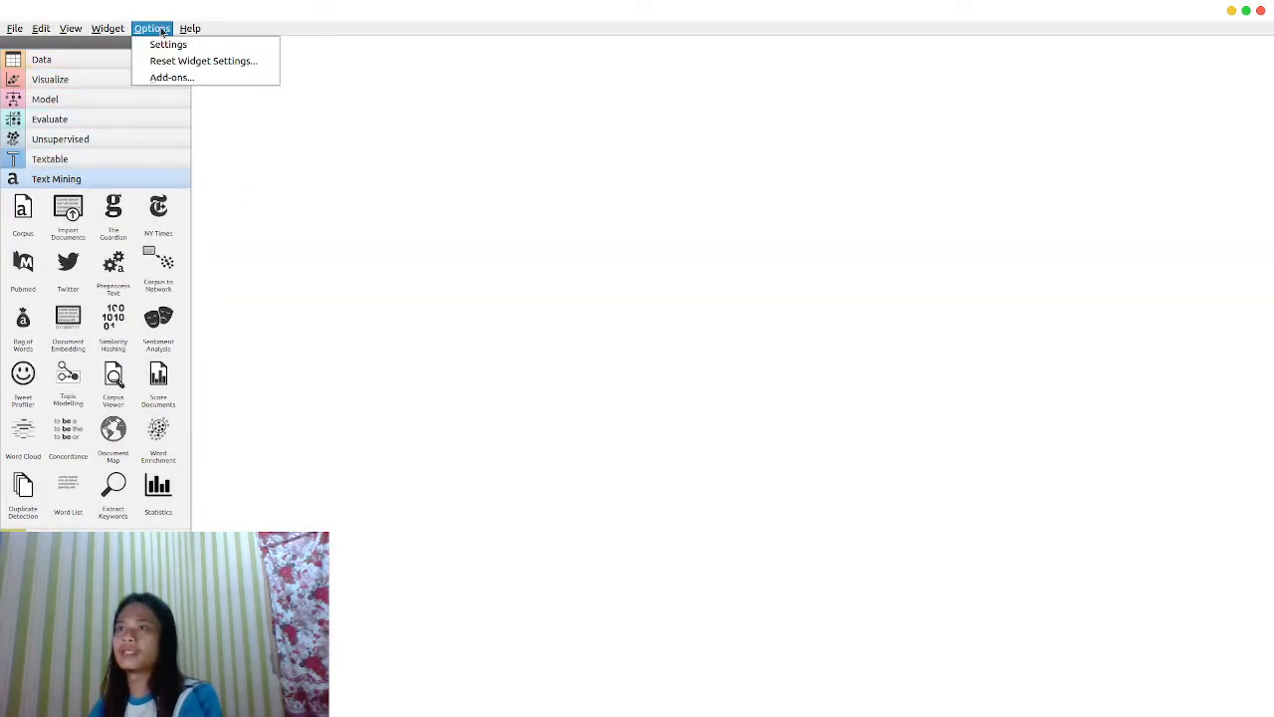
{"action": "left_click", "coordinate": [198, 80]}
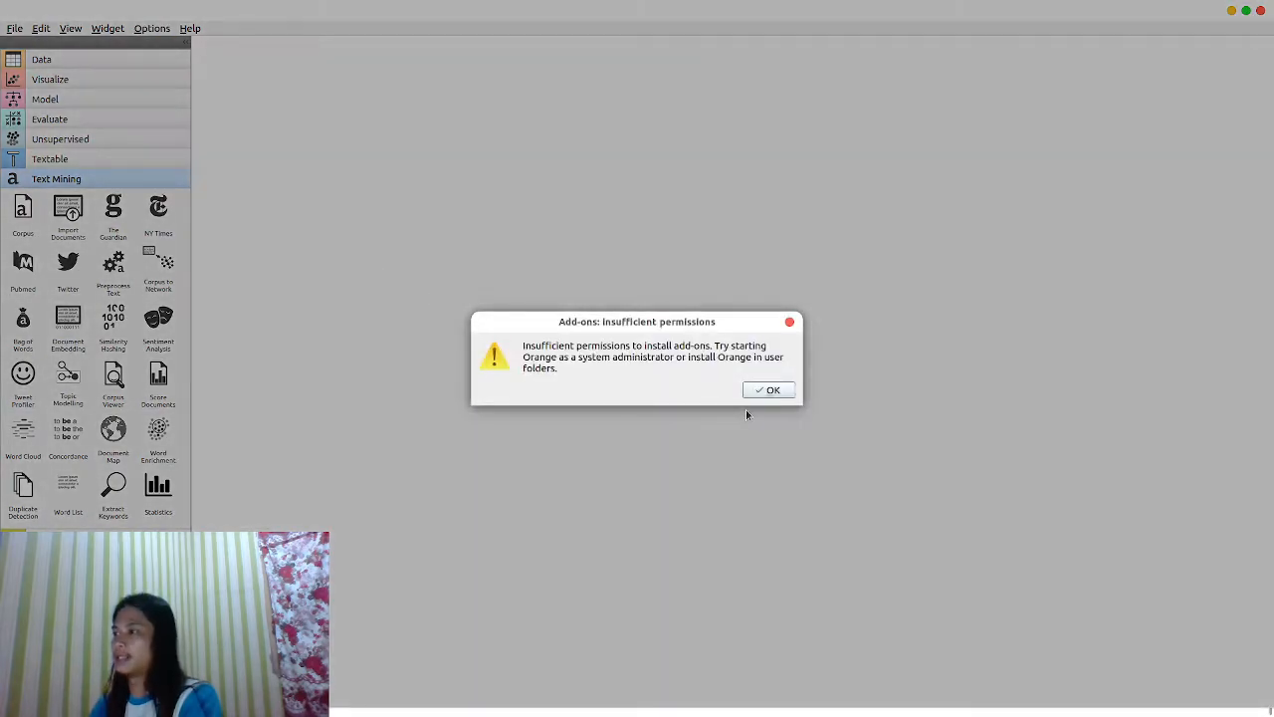
{"action": "left_click", "coordinate": [782, 391]}
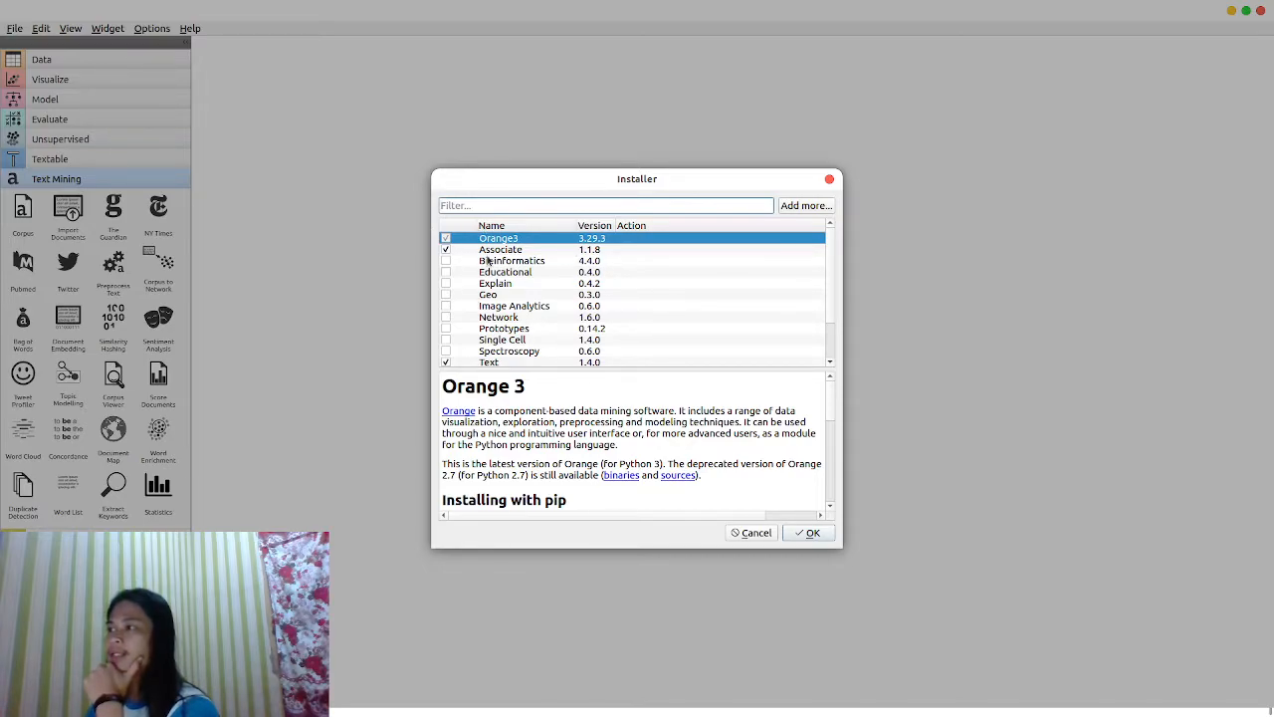
{"action": "left_click", "coordinate": [526, 253]}
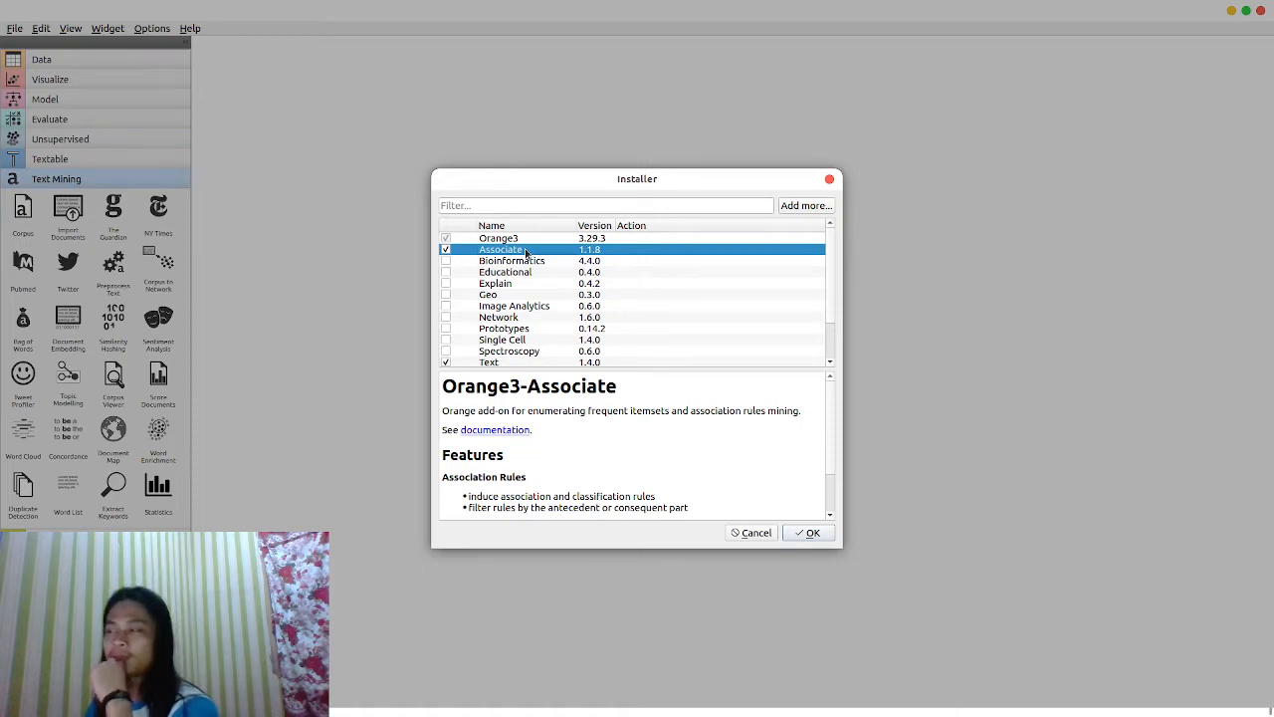
{"action": "scroll", "coordinate": [526, 253], "scroll_direction": "down", "scroll_amount": 2}
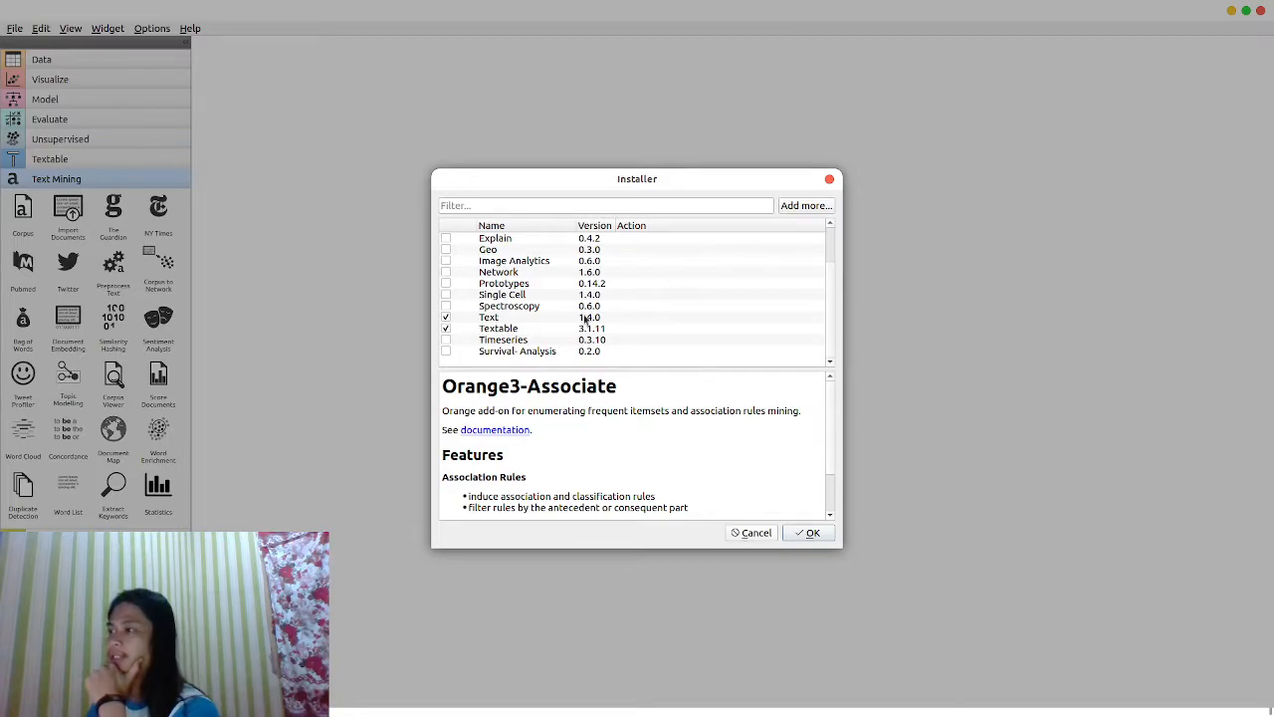
{"action": "left_click", "coordinate": [754, 534]}
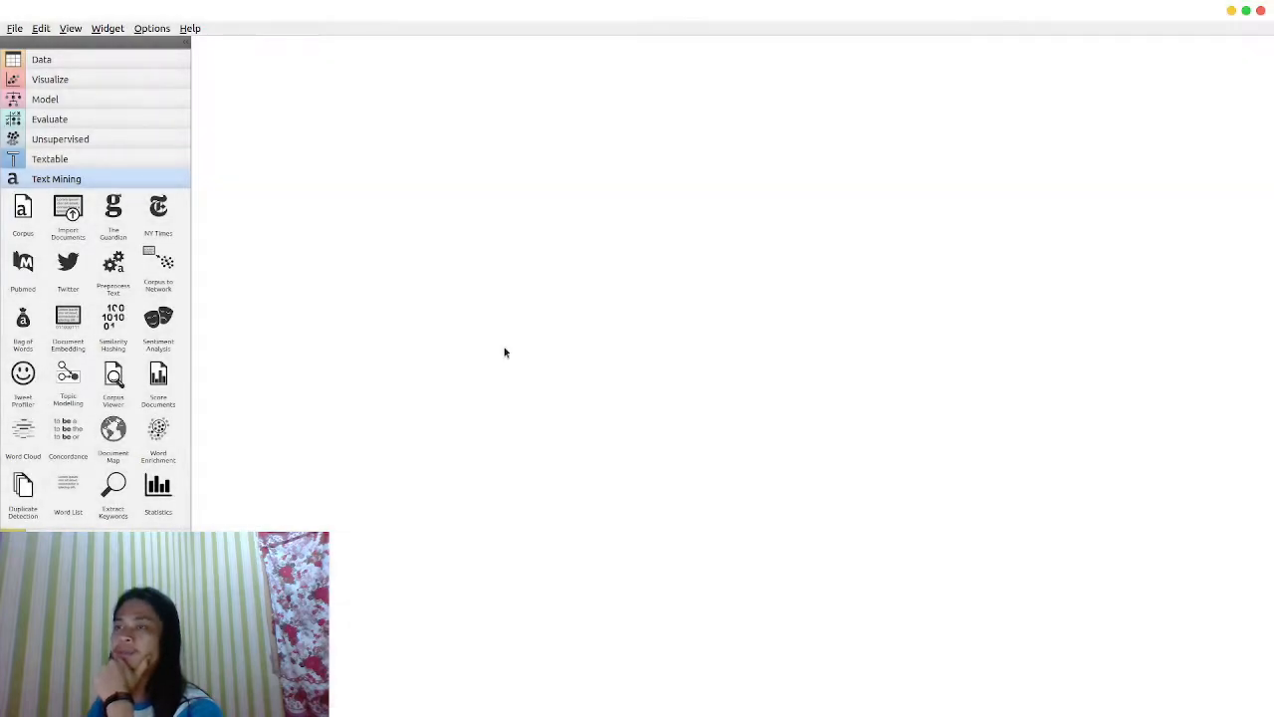
Step: Add a File widget to the canvas and select Asosiasi Data Makanan1.xls as its source file
{"action": "left_click", "coordinate": [115, 63]}
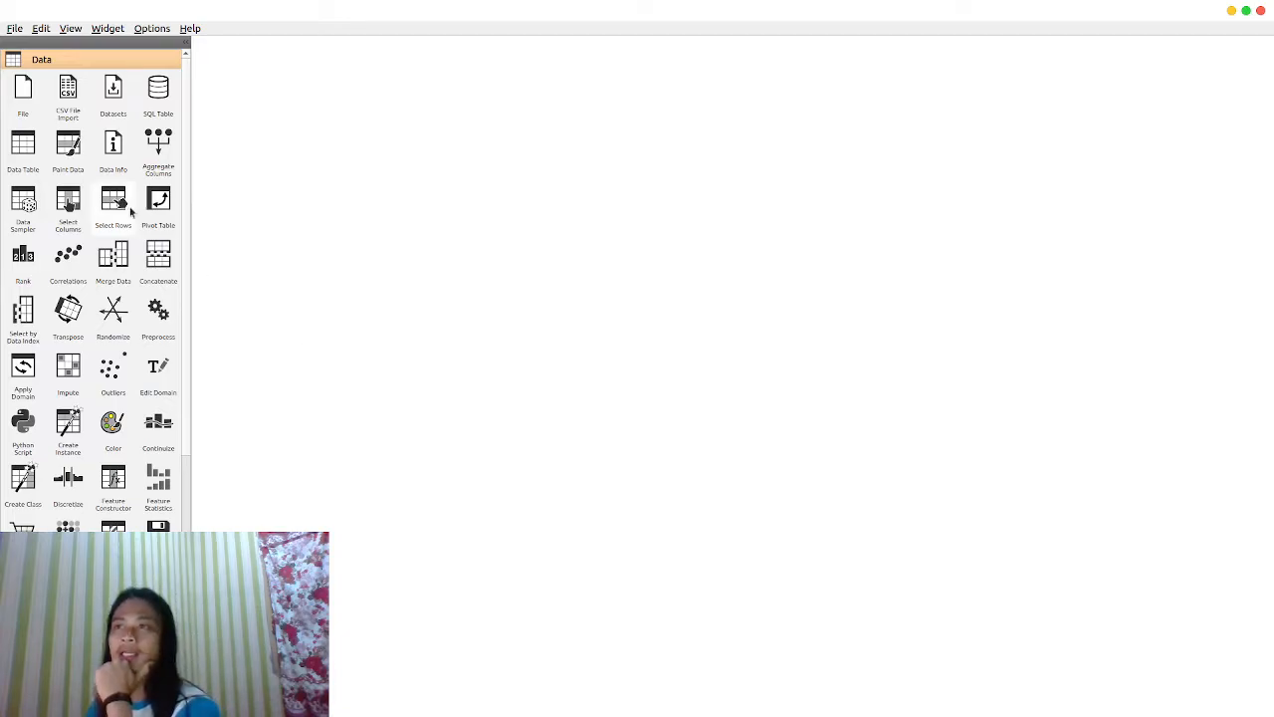
{"action": "left_click", "coordinate": [24, 91]}
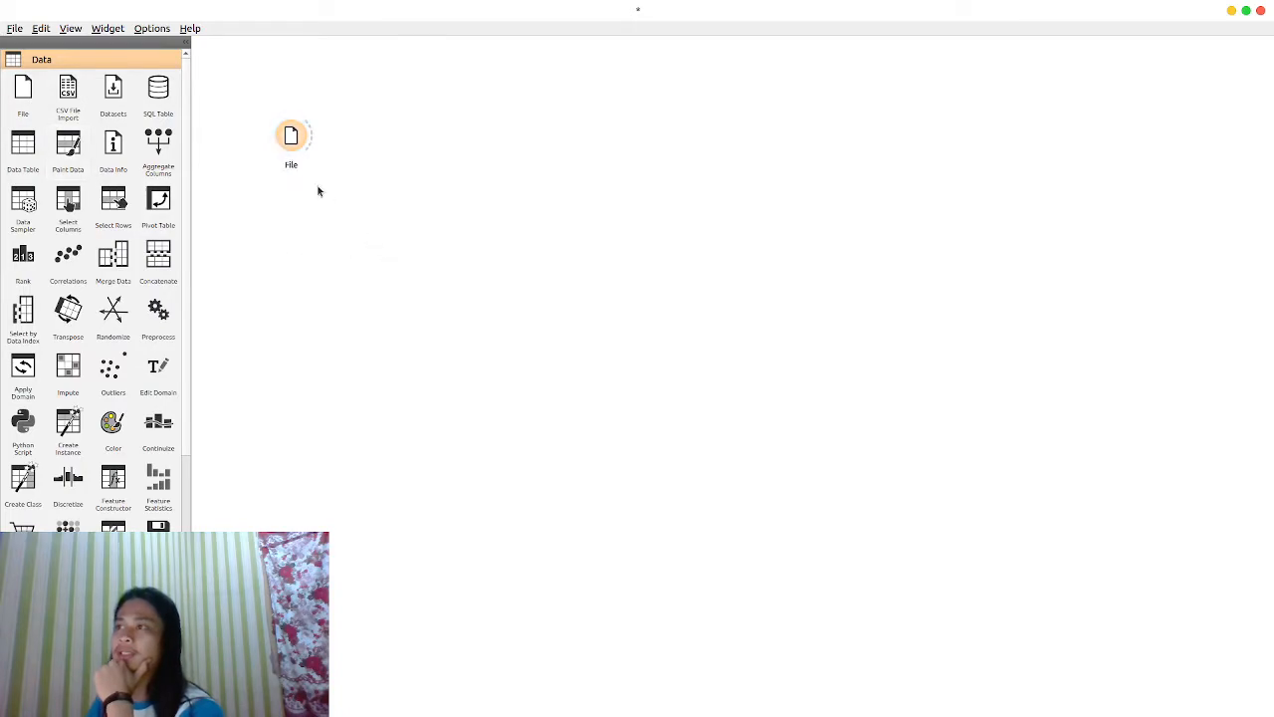
{"action": "left_click_drag", "start_coordinate": [289, 137], "coordinate": [308, 142]}
{"action": "double_click", "coordinate": [309, 142]}
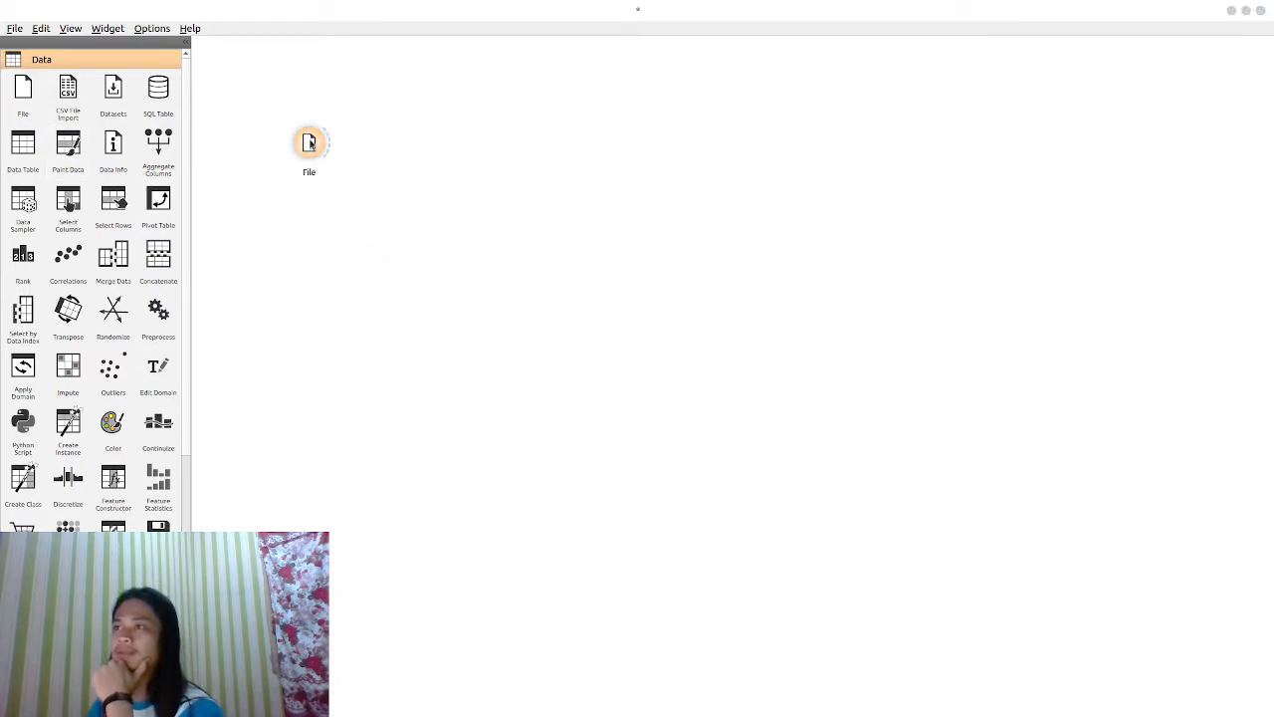
{"action": "left_click", "coordinate": [543, 252]}
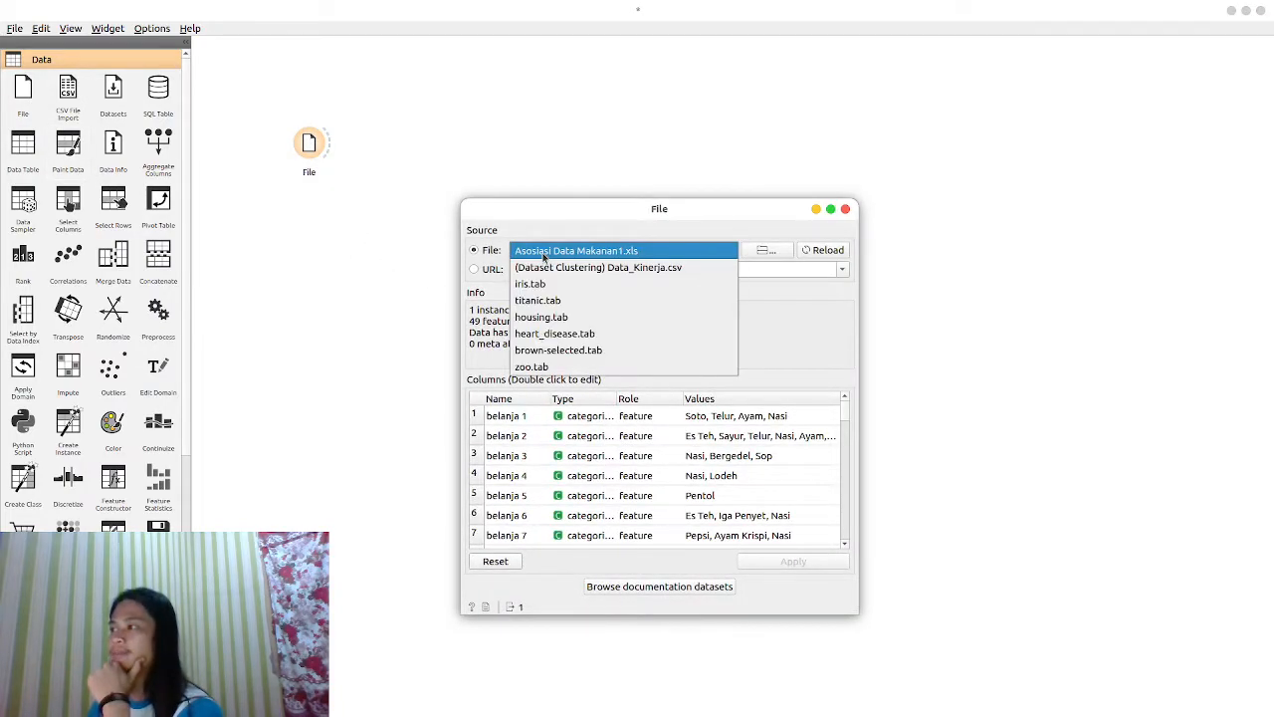
{"action": "left_click", "coordinate": [655, 255]}
{"action": "left_click", "coordinate": [845, 210]}
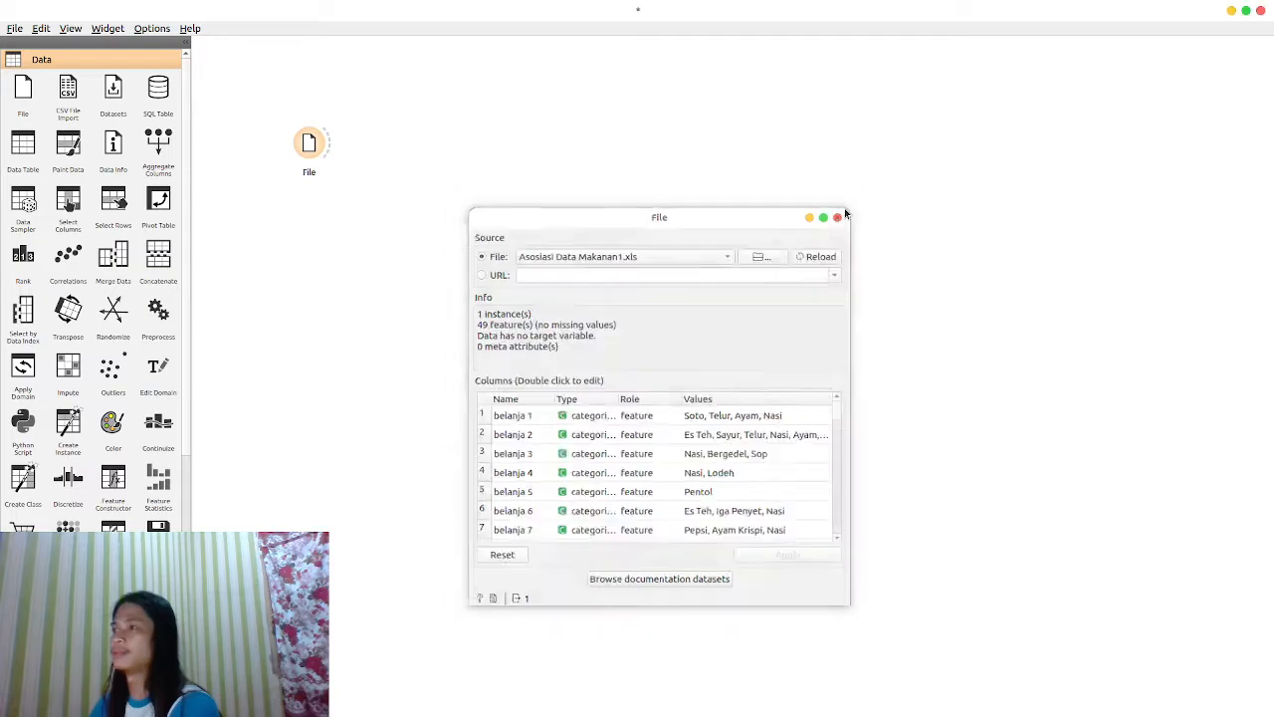
Step: Add an Association Rules widget beside the File widget and link the File widget's data output to it
{"action": "scroll", "coordinate": [151, 194], "scroll_direction": "down", "scroll_amount": 3}
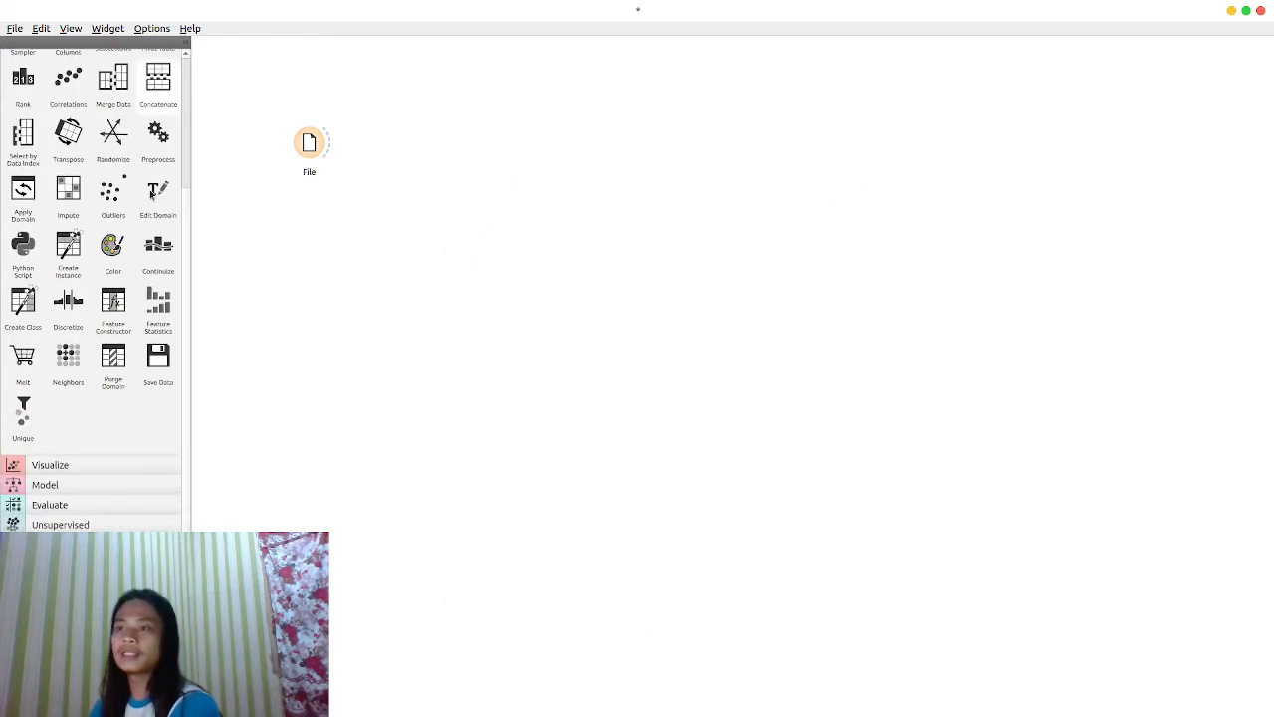
{"action": "left_click", "coordinate": [98, 585]}
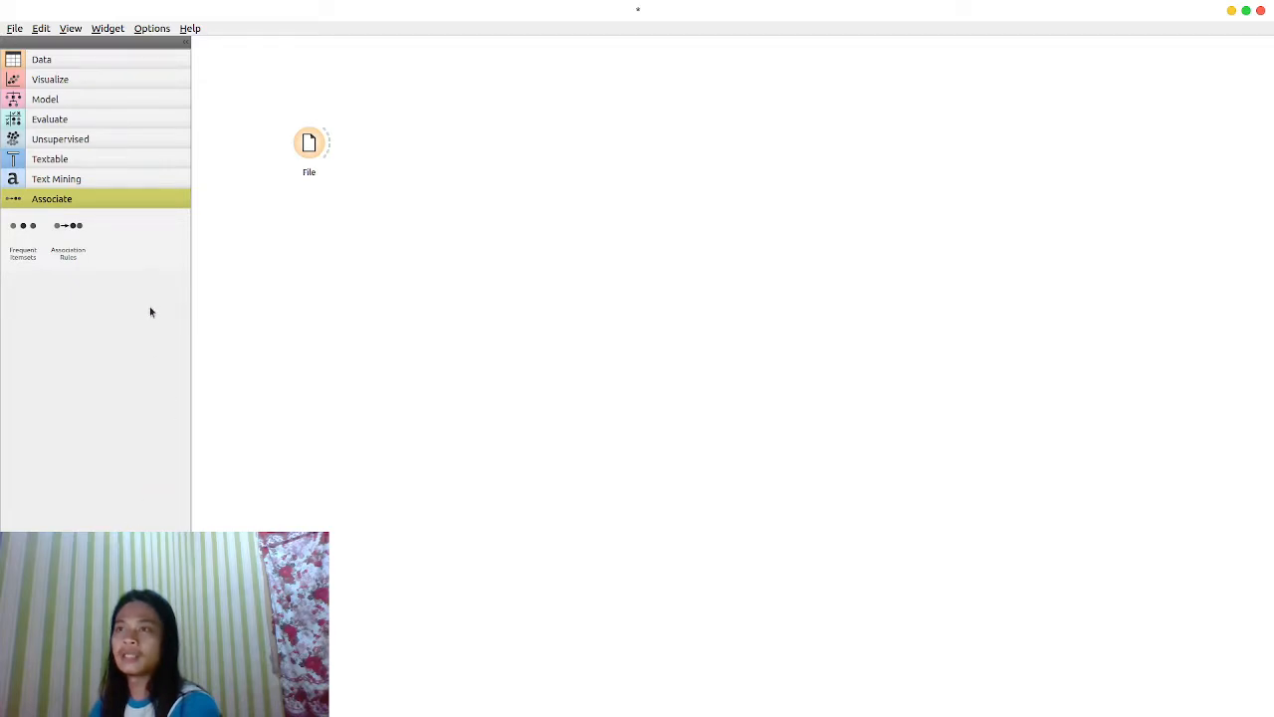
{"action": "left_click", "coordinate": [68, 242]}
{"action": "left_click_drag", "start_coordinate": [410, 143], "coordinate": [605, 151]}
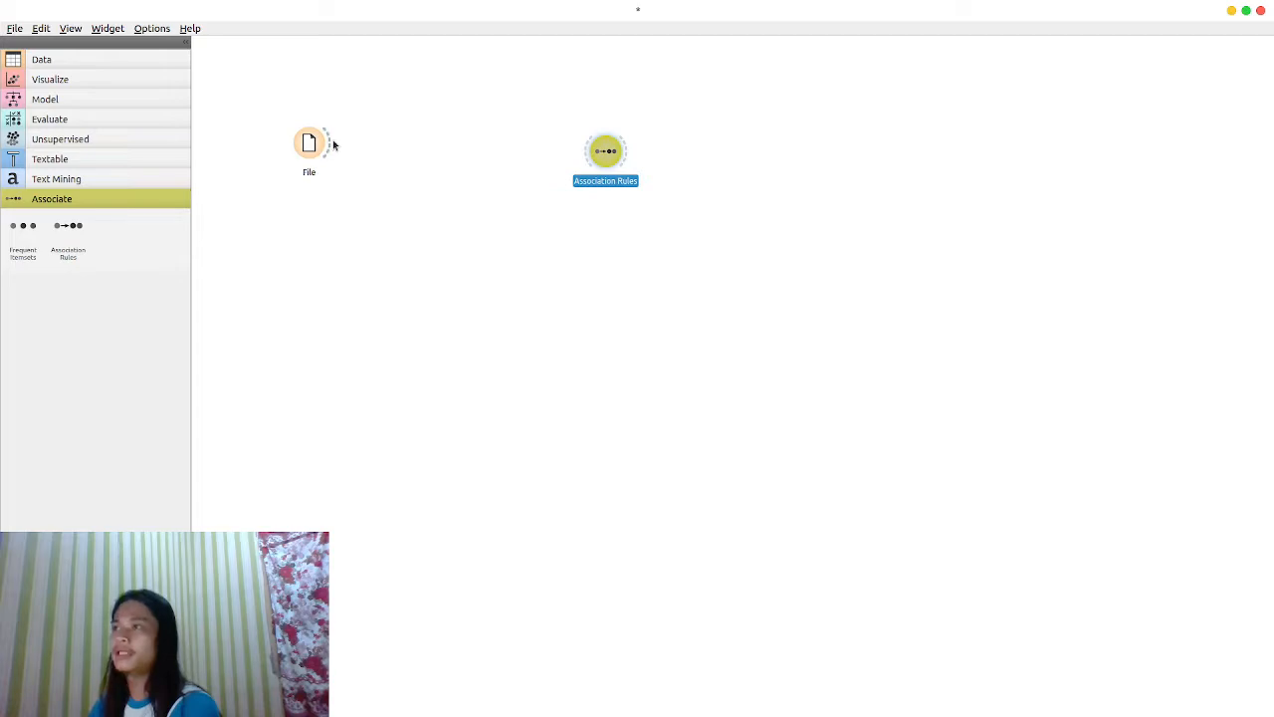
{"action": "left_click", "coordinate": [352, 144]}
{"action": "left_click_drag", "start_coordinate": [332, 152], "coordinate": [591, 157]}
Step: Set the Association Rules widget's minimum confidence to 75 % and find the rules
{"action": "left_click", "coordinate": [610, 151]}
{"action": "double_click", "coordinate": [608, 150]}
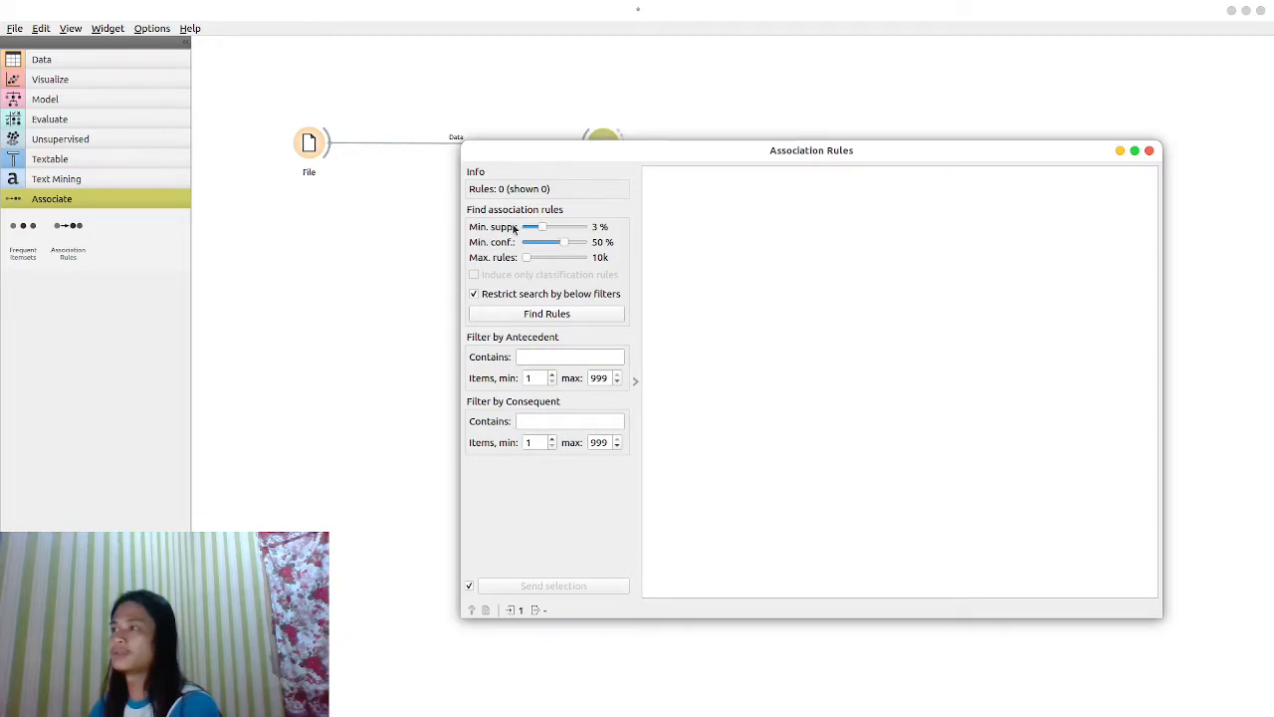
{"action": "left_click_drag", "start_coordinate": [562, 242], "coordinate": [572, 249]}
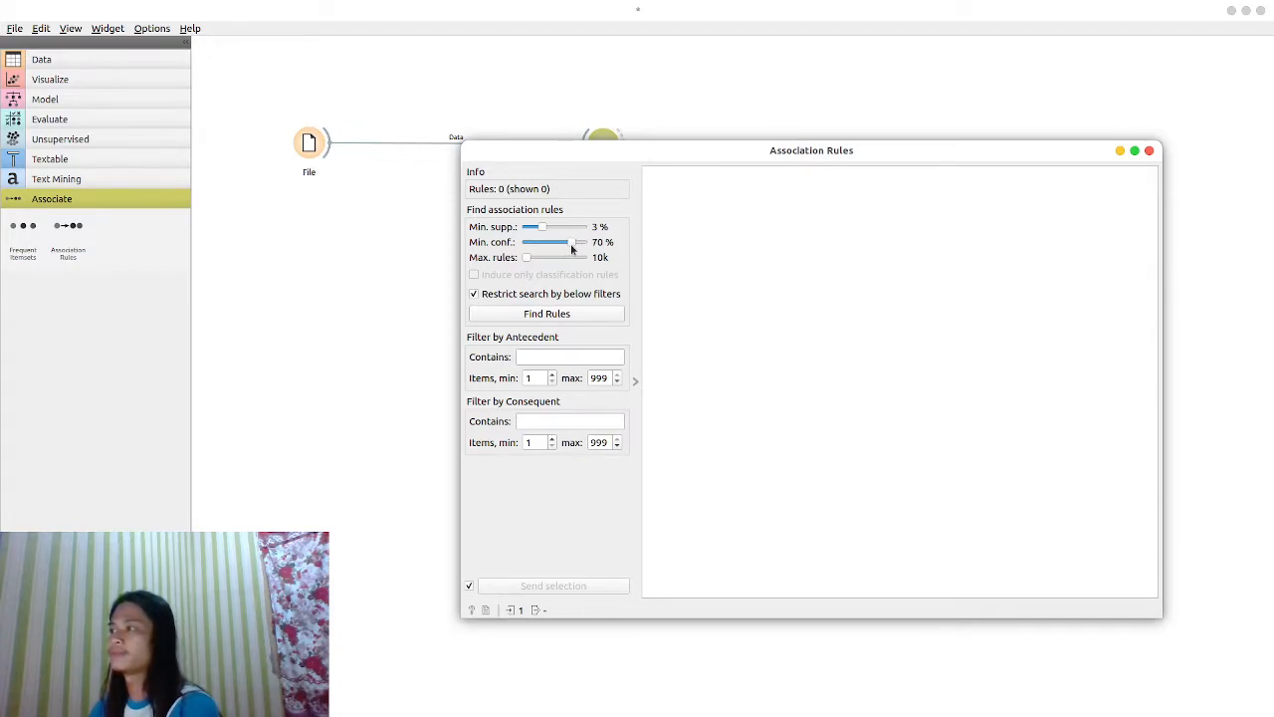
{"action": "left_click", "coordinate": [534, 314]}
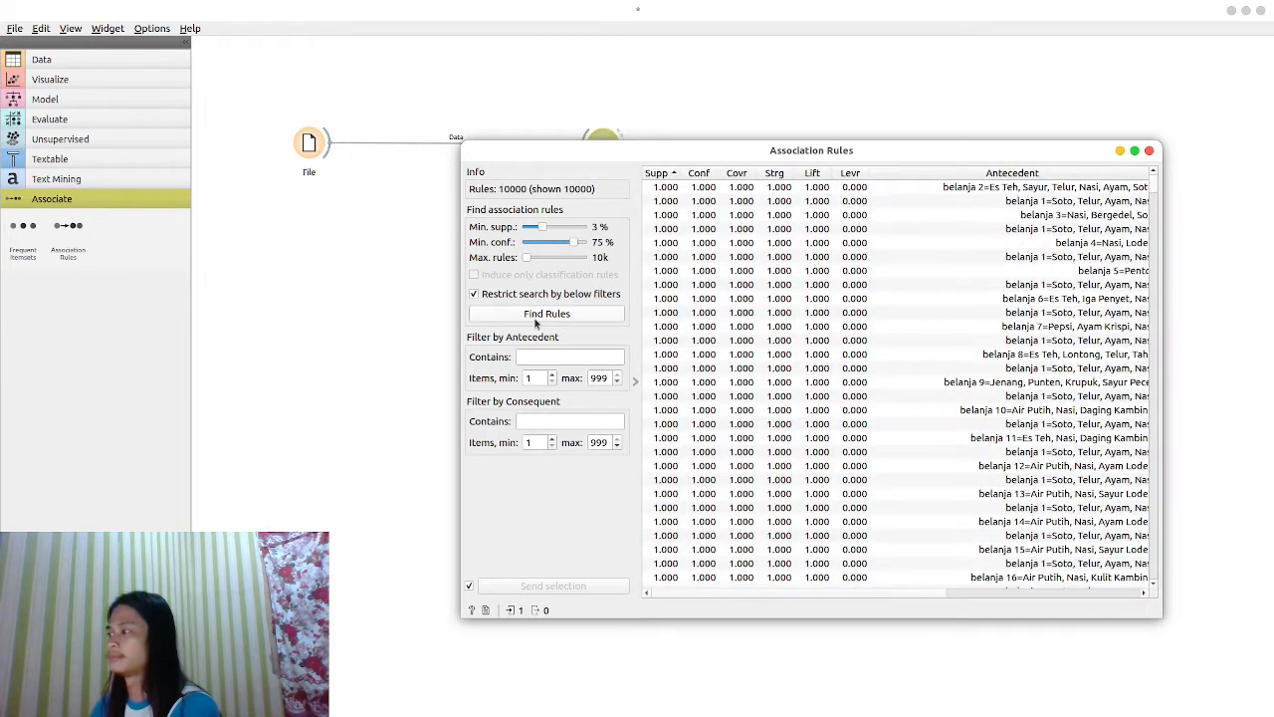
Step: Examine the antecedents and consequents of the generated association rules, including the belanja 5=Pentol rule, and close the results
{"action": "left_click_drag", "start_coordinate": [783, 593], "coordinate": [953, 616]}
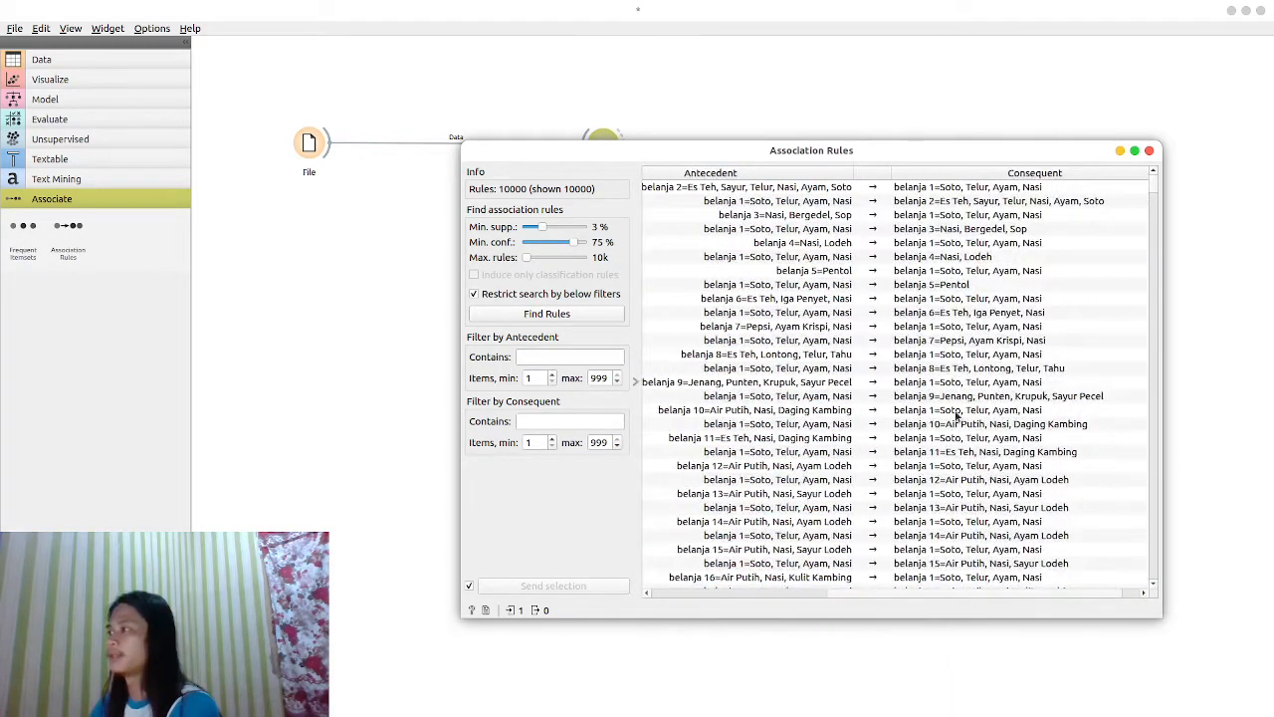
{"action": "scroll", "coordinate": [864, 290], "scroll_direction": "down", "scroll_amount": 7}
{"action": "scroll", "coordinate": [864, 290], "scroll_direction": "up", "scroll_amount": 7}
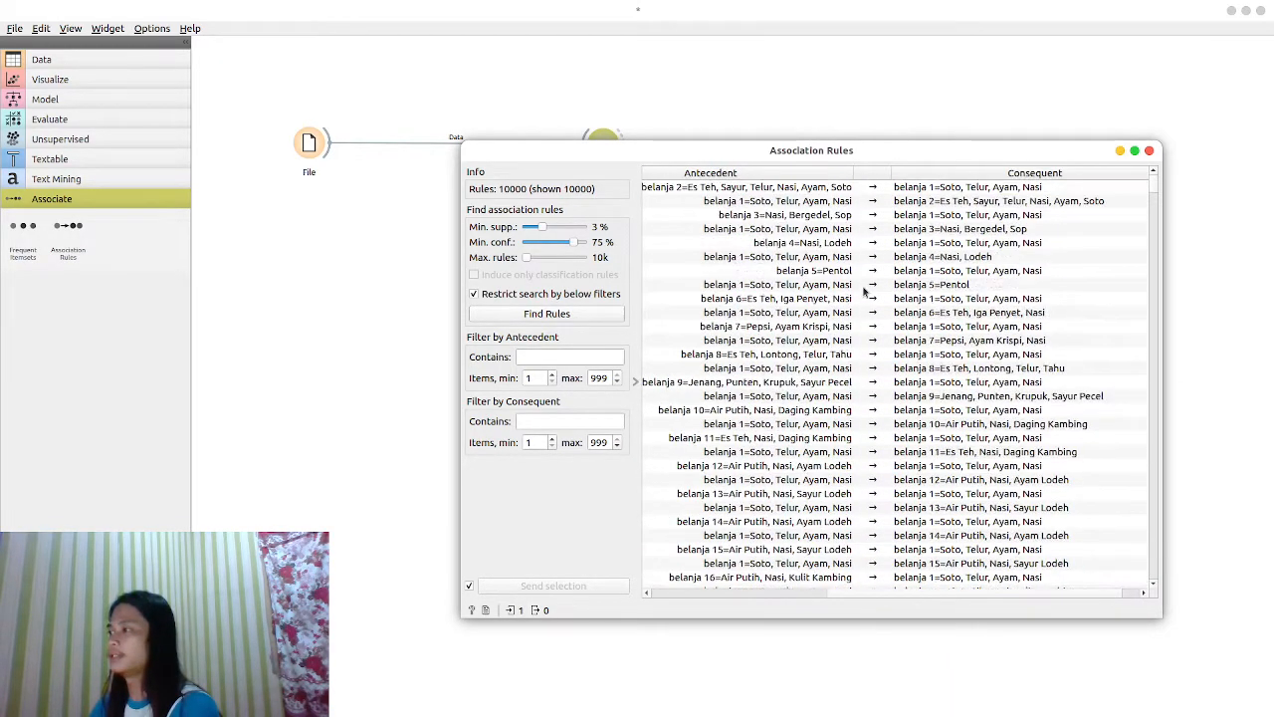
{"action": "left_click", "coordinate": [814, 269]}
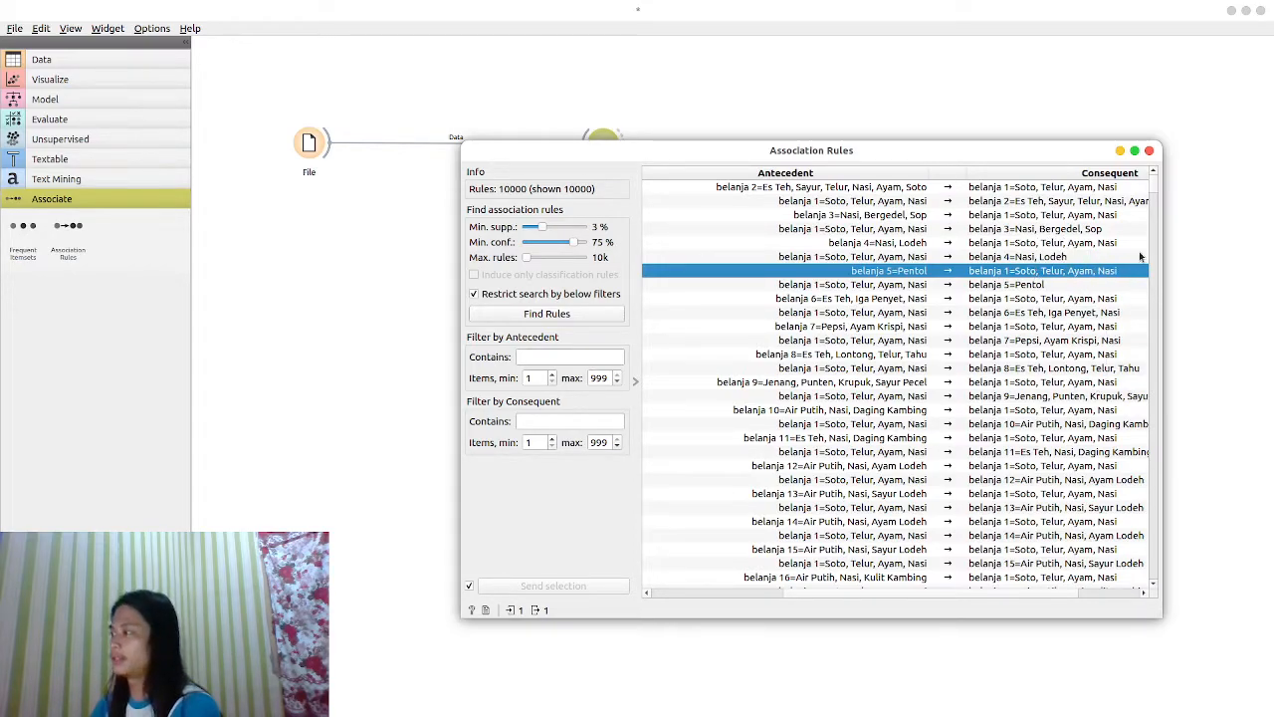
{"action": "left_click", "coordinate": [1149, 150]}
Step: Delete the File and Association Rules widgets together from the canvas
{"action": "left_click_drag", "start_coordinate": [689, 239], "coordinate": [302, 134]}
{"action": "key", "text": "Delete"}
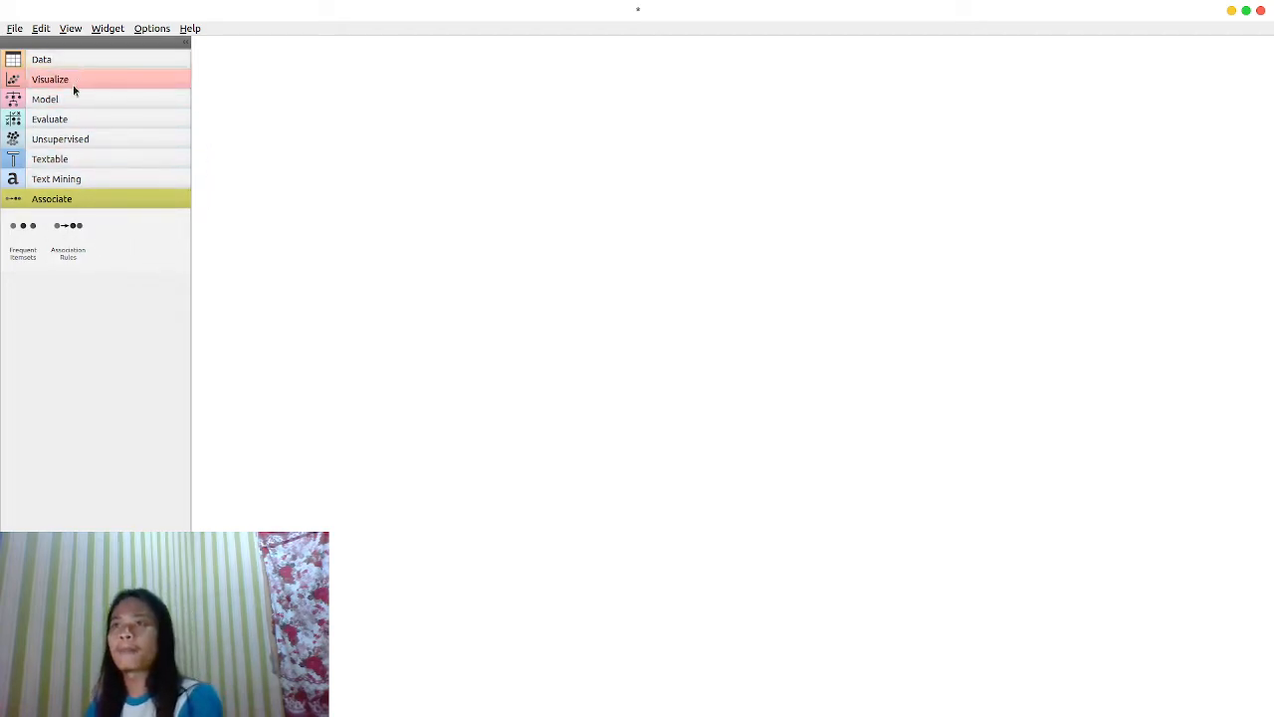
{"action": "left_click", "coordinate": [70, 141]}
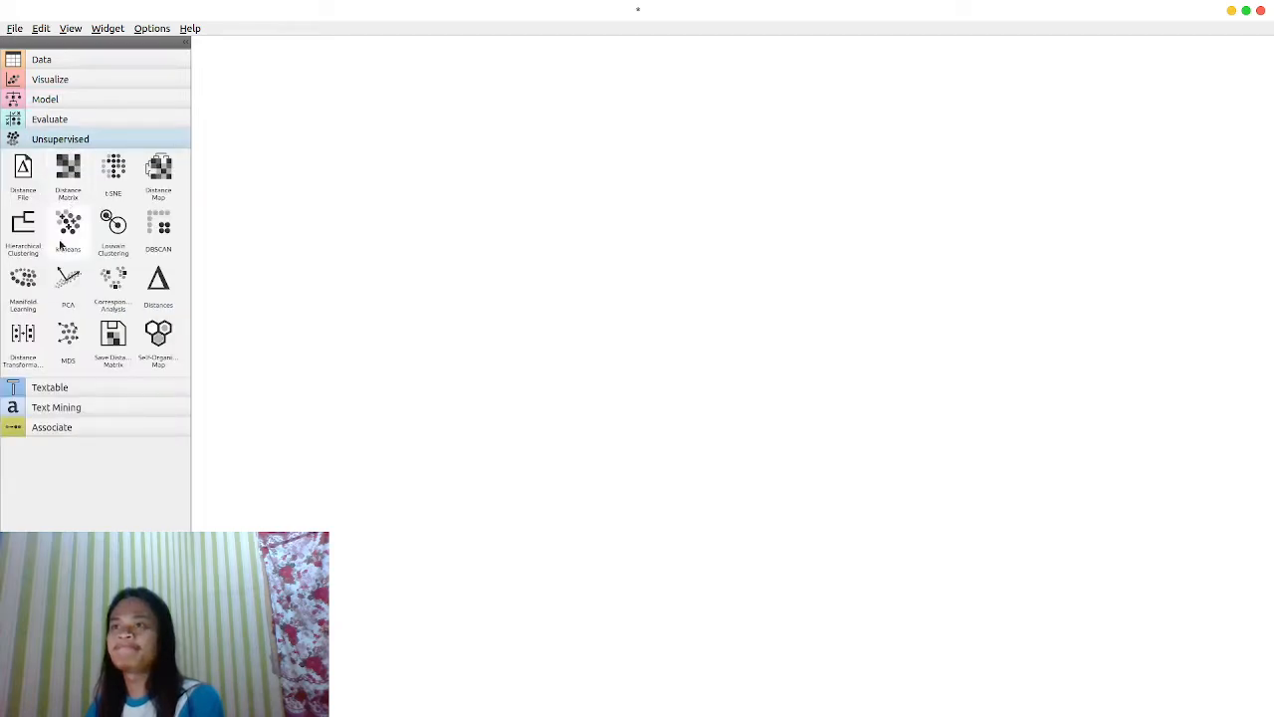
{"action": "left_click", "coordinate": [48, 120]}
{"action": "left_click", "coordinate": [58, 98]}
{"action": "left_click", "coordinate": [67, 88]}
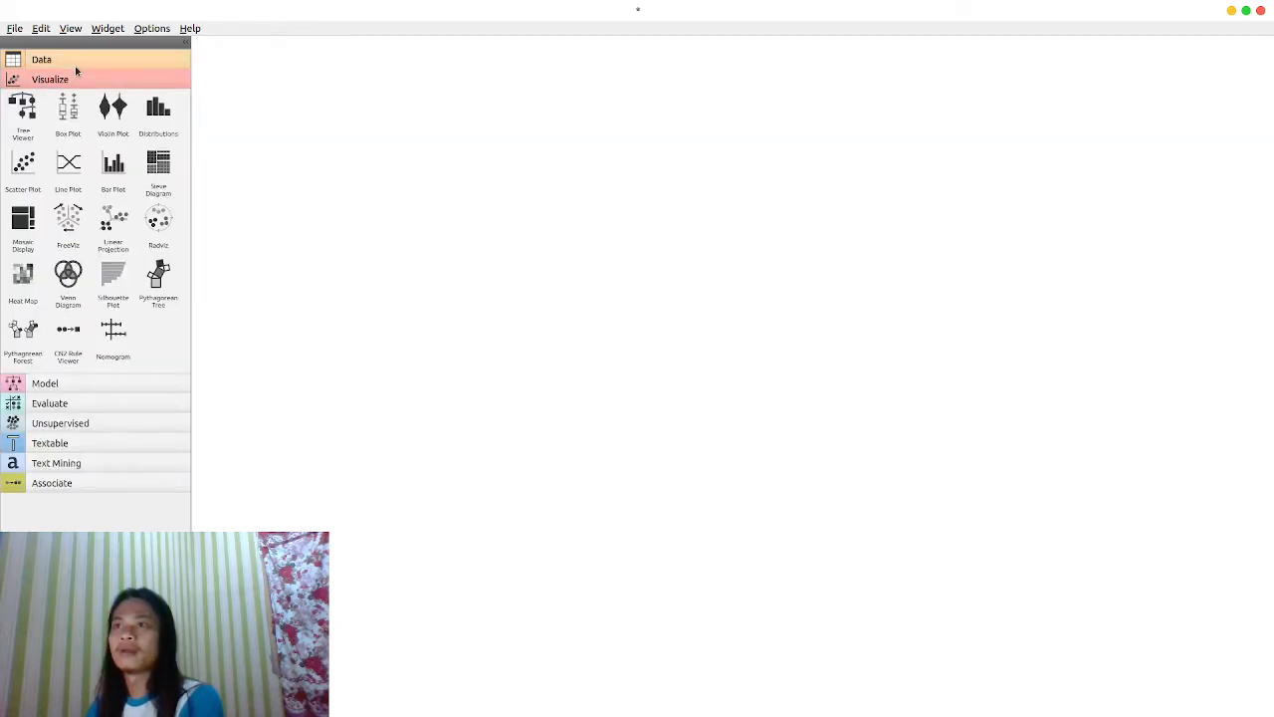
{"action": "left_click", "coordinate": [60, 60]}
{"action": "scroll", "coordinate": [54, 408], "scroll_direction": "down", "scroll_amount": 5}
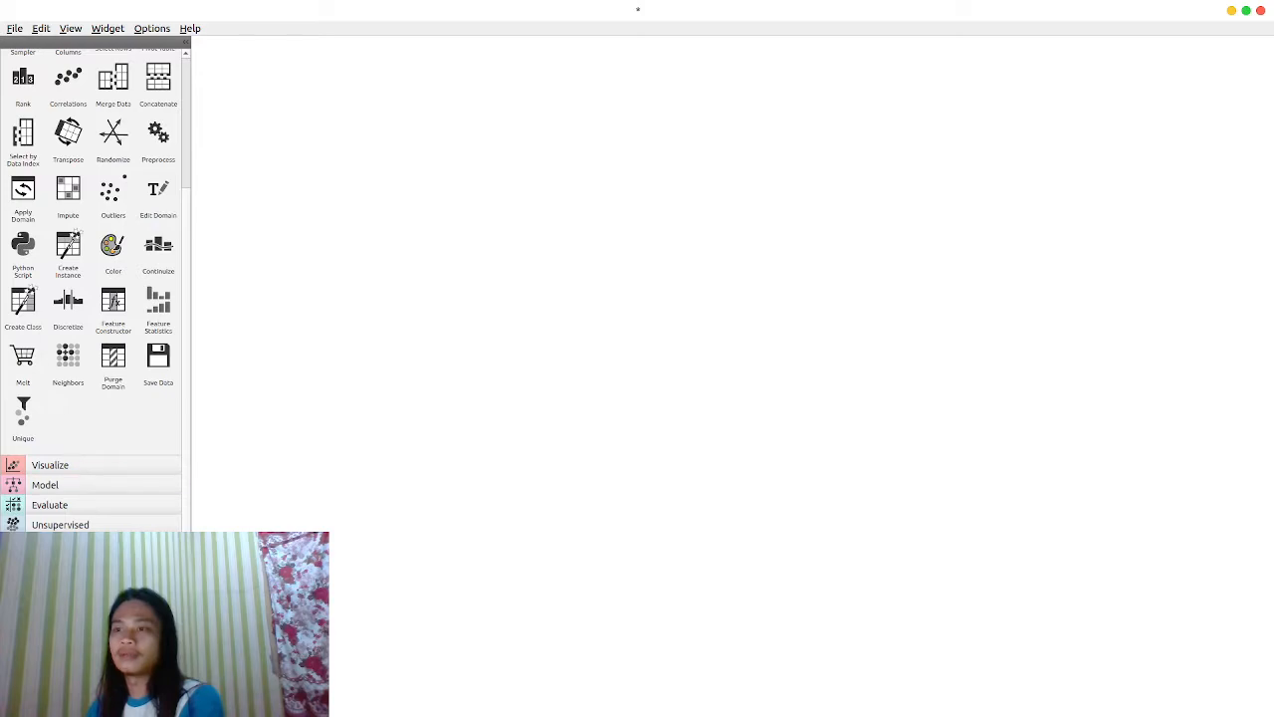
Step: Add a Corpus widget from Text Mining, duplicate it, and place the copy below the original
{"action": "left_click", "coordinate": [57, 179]}
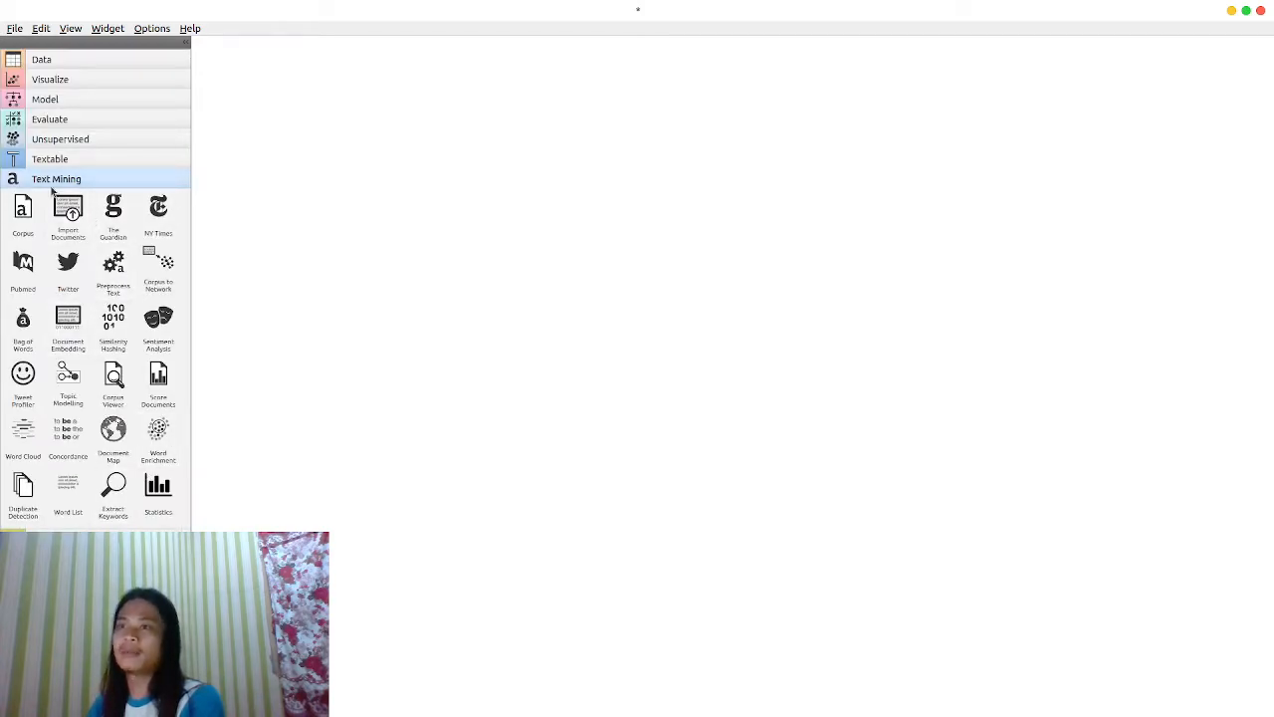
{"action": "left_click", "coordinate": [16, 214]}
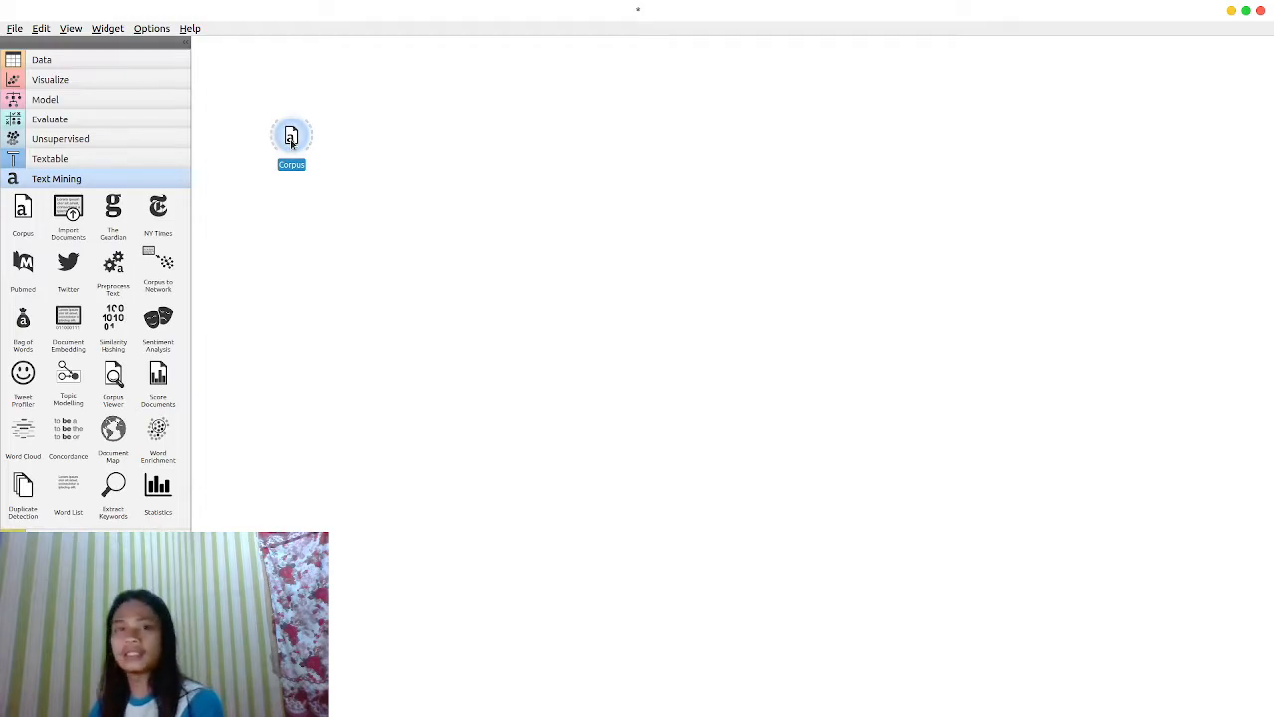
{"action": "key", "text": "ctrl+d"}
{"action": "left_click_drag", "start_coordinate": [294, 221], "coordinate": [297, 265]}
{"action": "left_click", "coordinate": [316, 233]}
Step: Select training_klasifikasi_nb.xlsx as the corpus file of the upper Corpus widget
{"action": "double_click", "coordinate": [295, 149]}
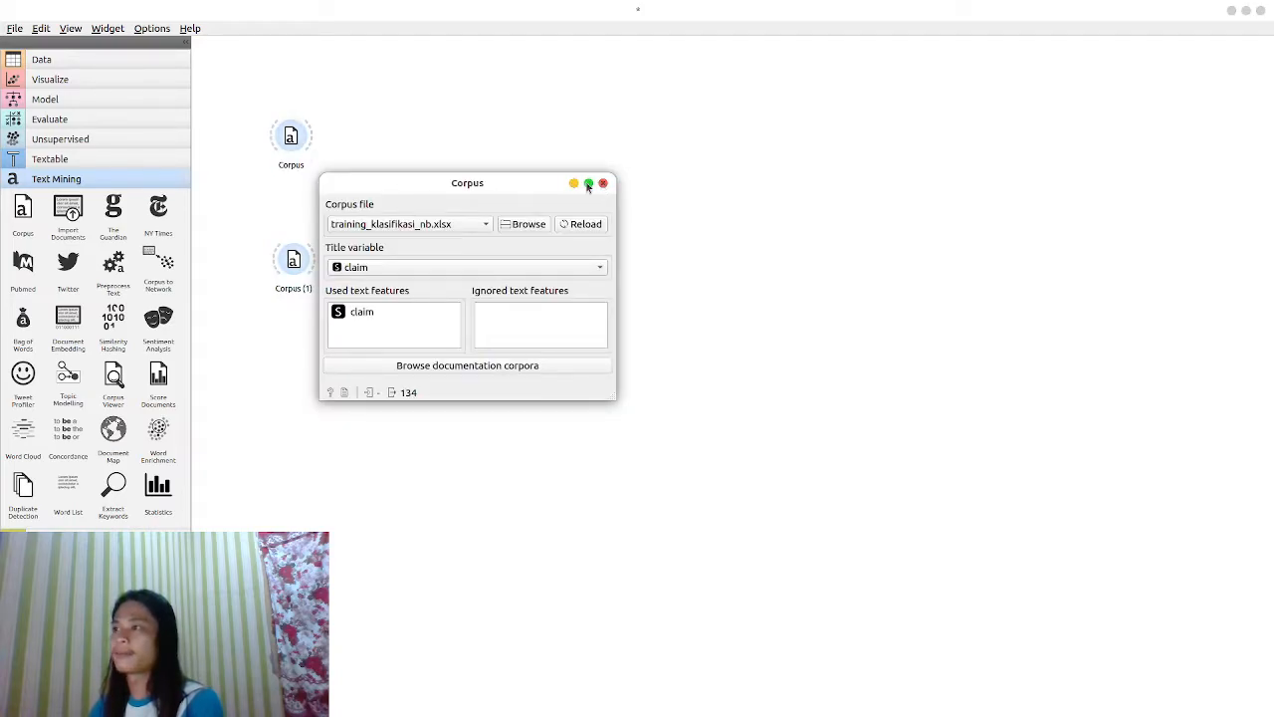
{"action": "left_click", "coordinate": [460, 224]}
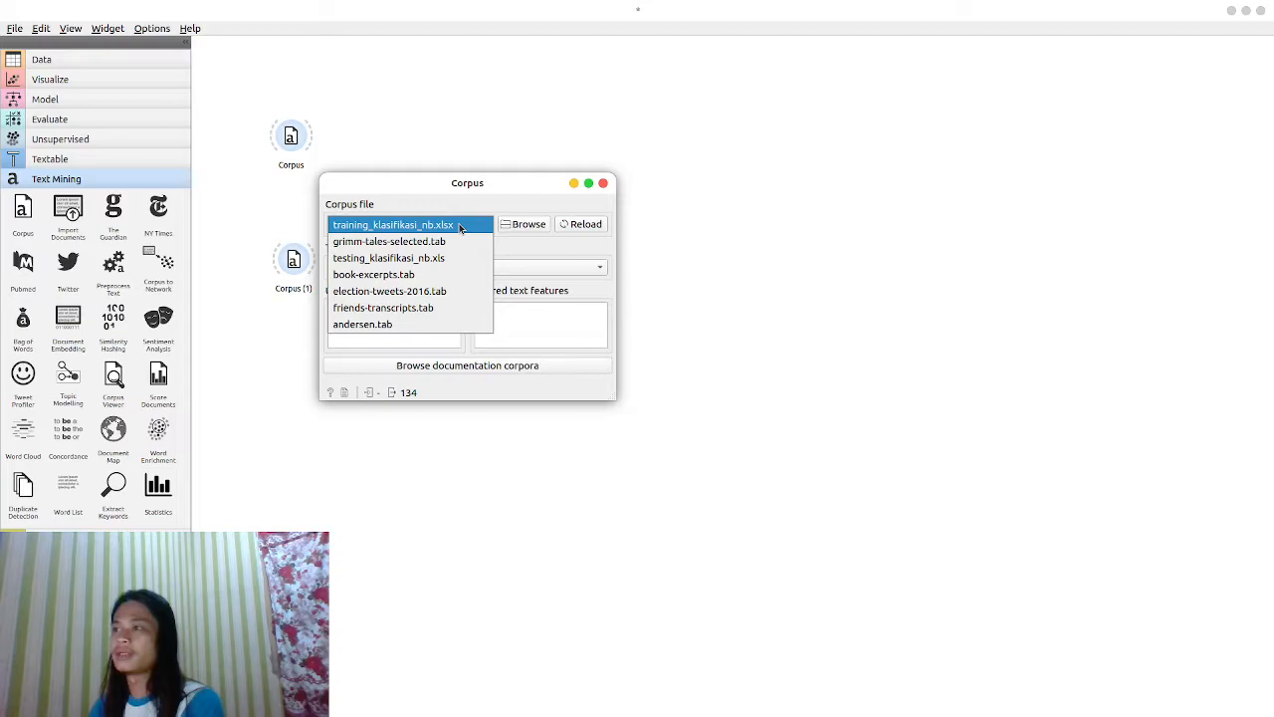
{"action": "left_click", "coordinate": [461, 226]}
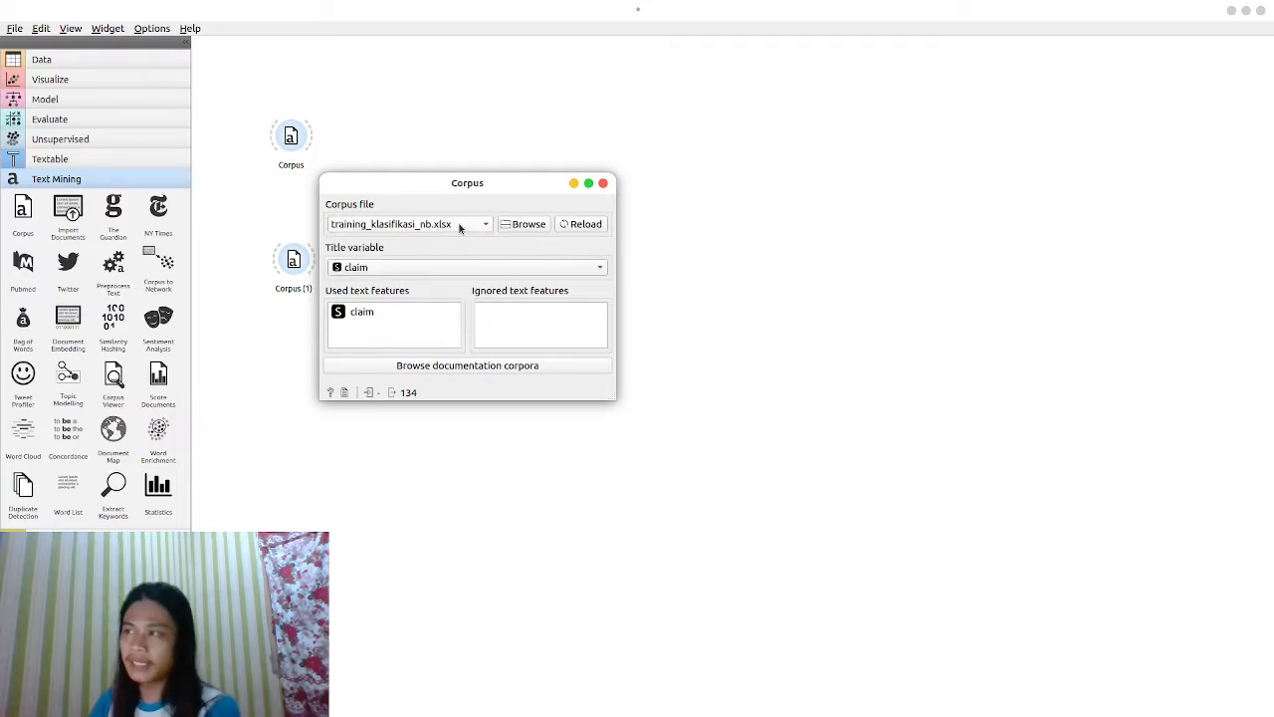
{"action": "left_click", "coordinate": [603, 183]}
Step: Select testing_klasifikasi_nb.xls as the corpus file of the duplicated Corpus widget
{"action": "double_click", "coordinate": [295, 262]}
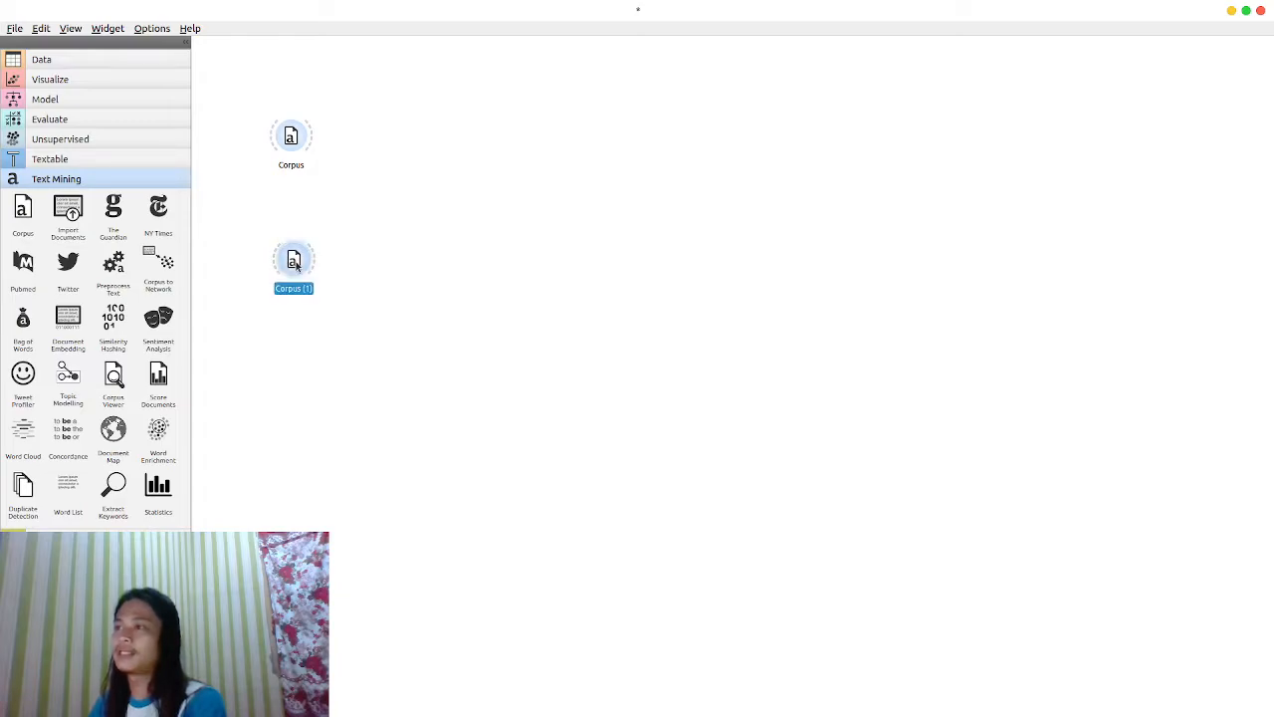
{"action": "left_click", "coordinate": [387, 229]}
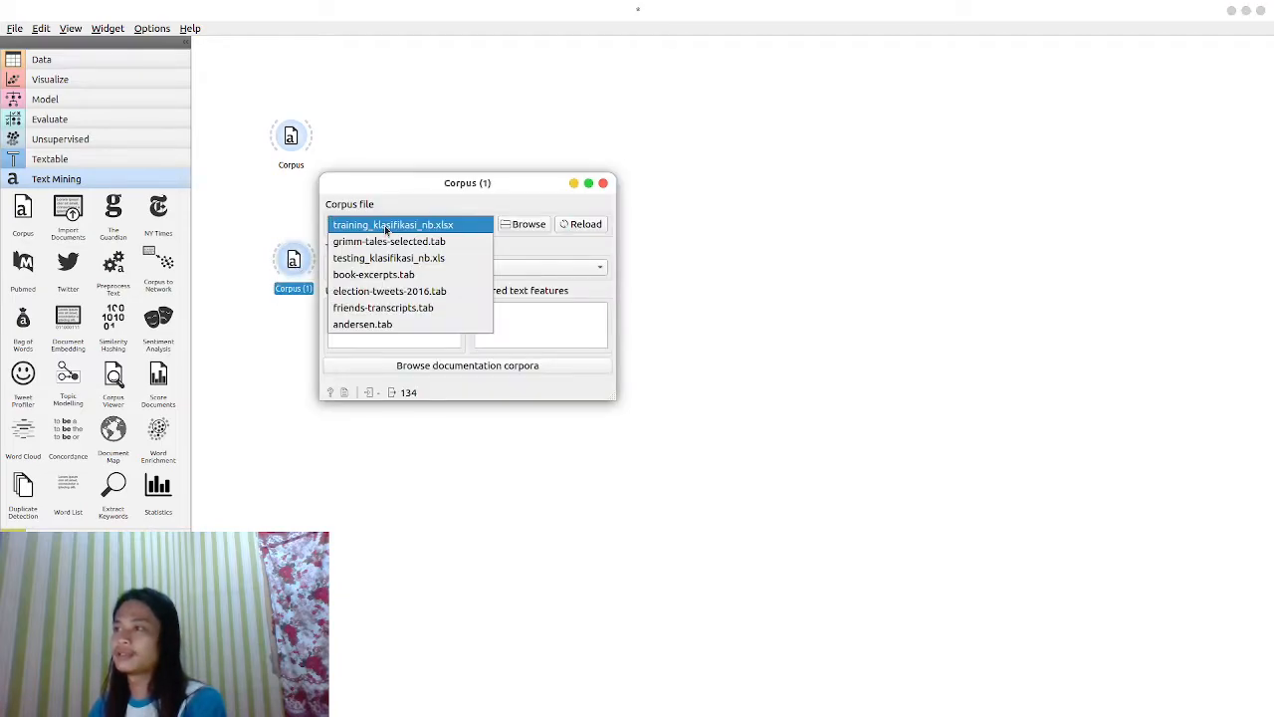
{"action": "left_click", "coordinate": [388, 259]}
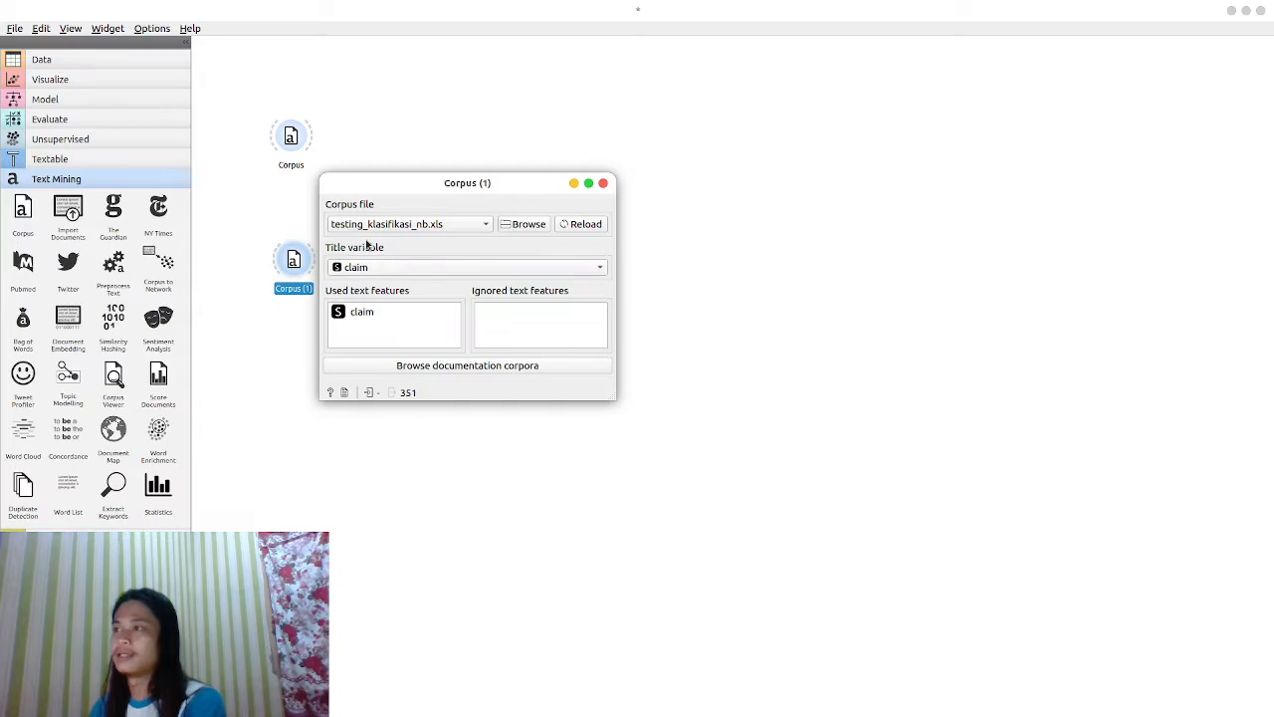
Step: Rename the upper Corpus widget as Testing_Corpus and check which corpus file it uses
{"action": "left_click", "coordinate": [604, 184]}
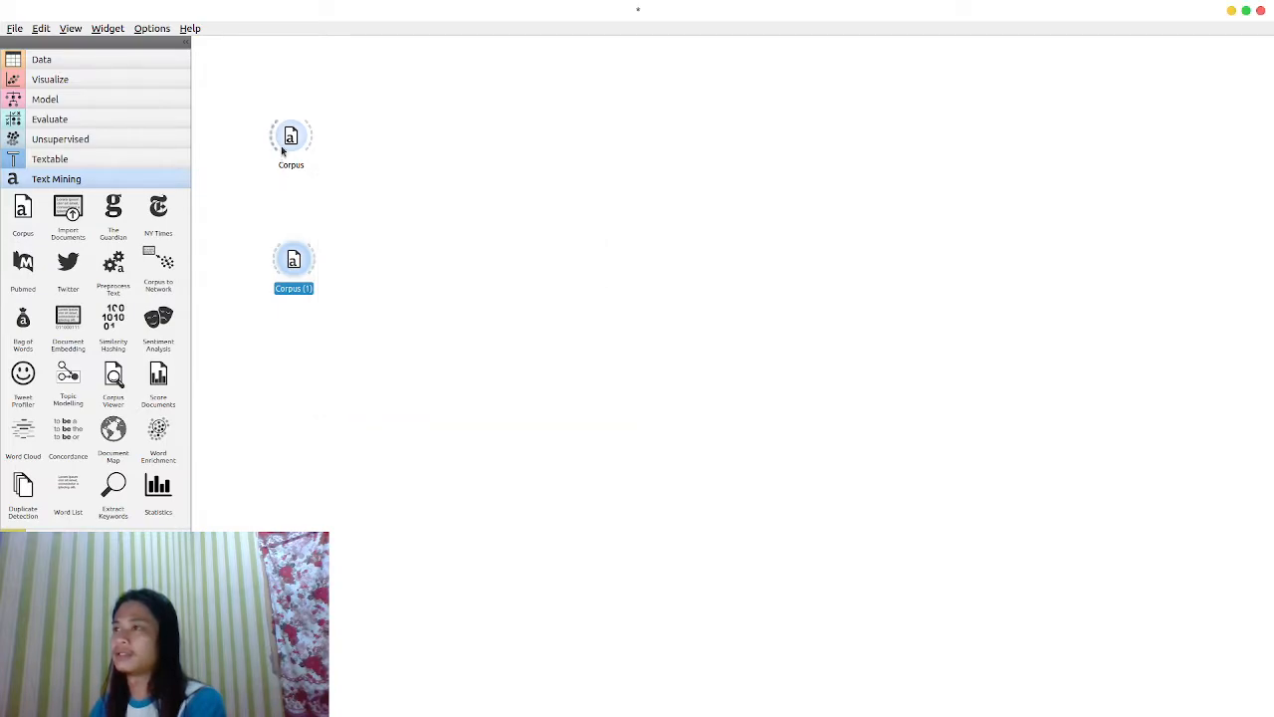
{"action": "left_click", "coordinate": [291, 145]}
{"action": "key", "text": "F2"}
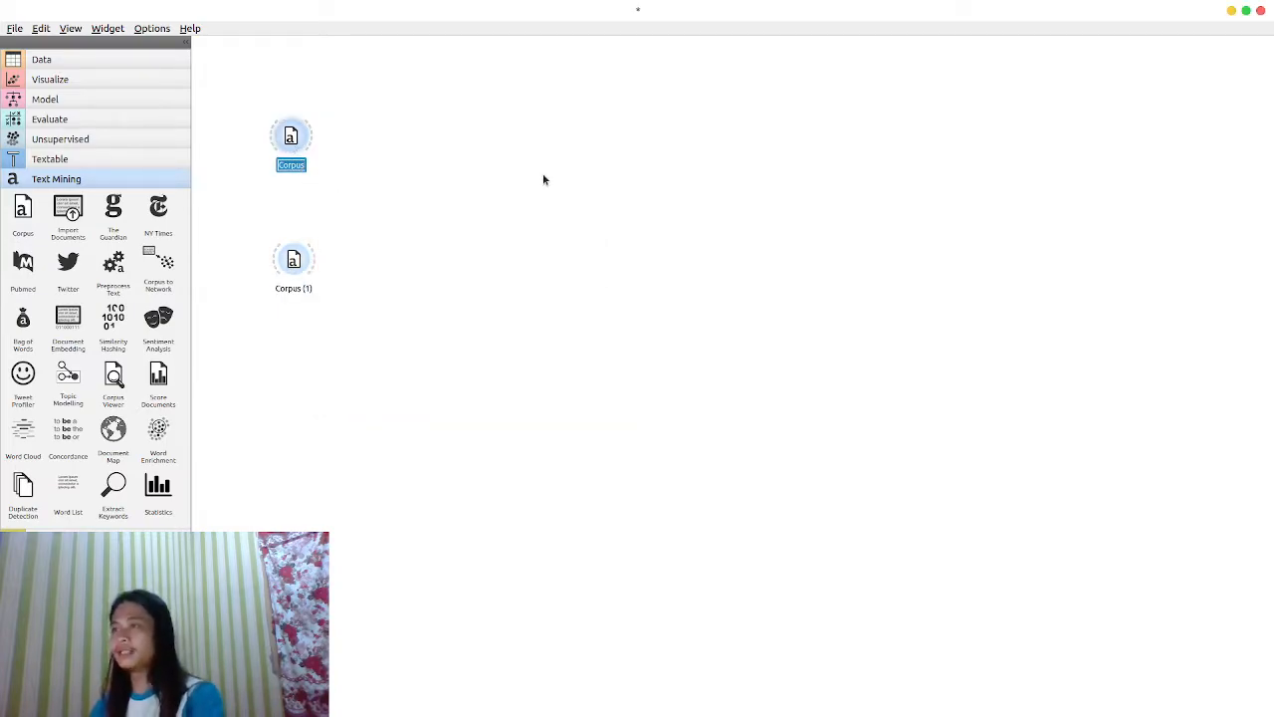
{"action": "key", "text": "Left"}
{"action": "type", "text": "Testing_"}
{"action": "key", "text": "Return"}
{"action": "double_click", "coordinate": [295, 146]}
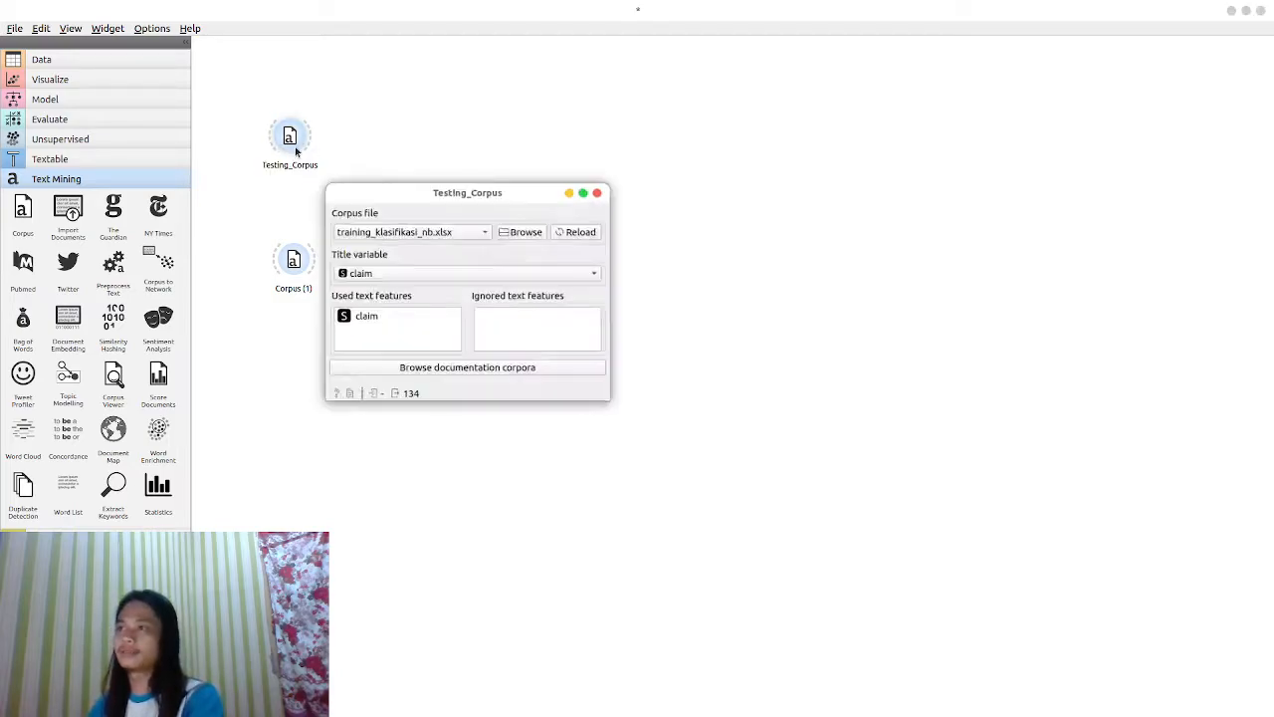
{"action": "left_click", "coordinate": [311, 160]}
Step: Rename the upper corpus widget as Training_Corpus
{"action": "left_click", "coordinate": [286, 142]}
{"action": "key", "text": "F2"}
{"action": "key", "text": "Home"}
{"action": "key", "text": "Delete"}
{"action": "key", "text": "Delete"}
{"action": "key", "text": "Delete"}
{"action": "key", "text": "Delete"}
{"action": "key", "text": "Delete"}
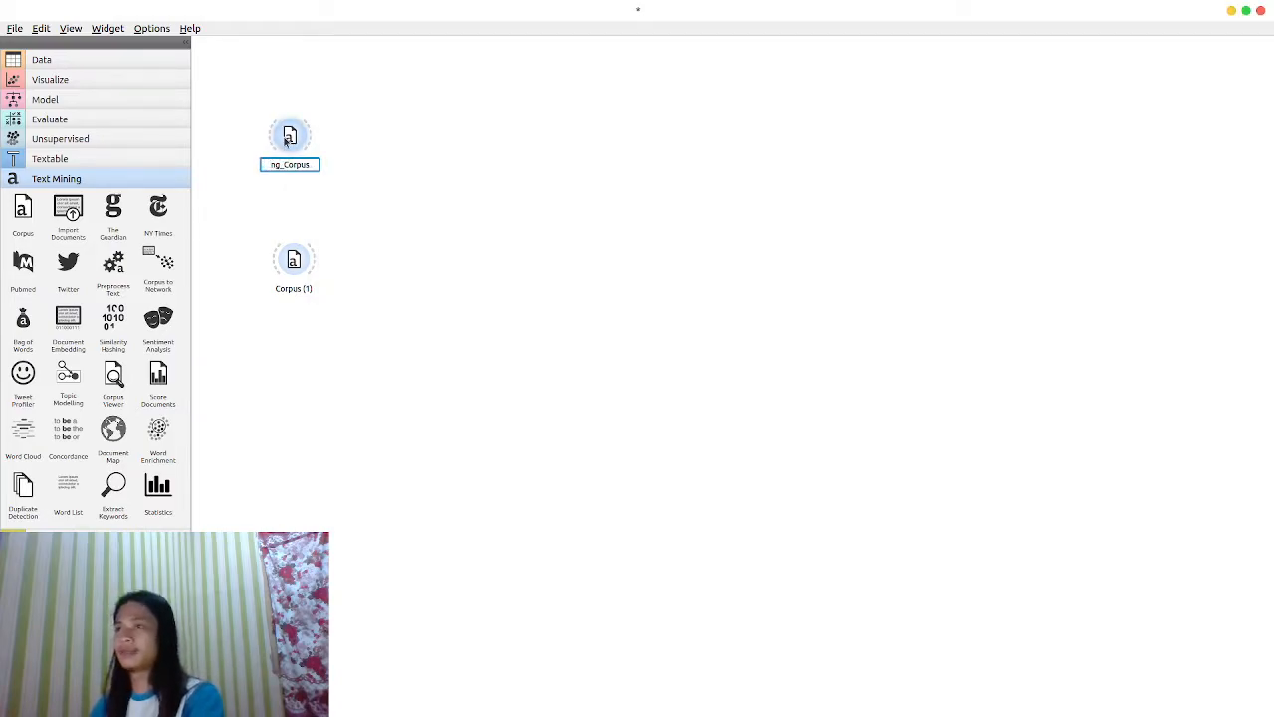
{"action": "type", "text": "Traini"}
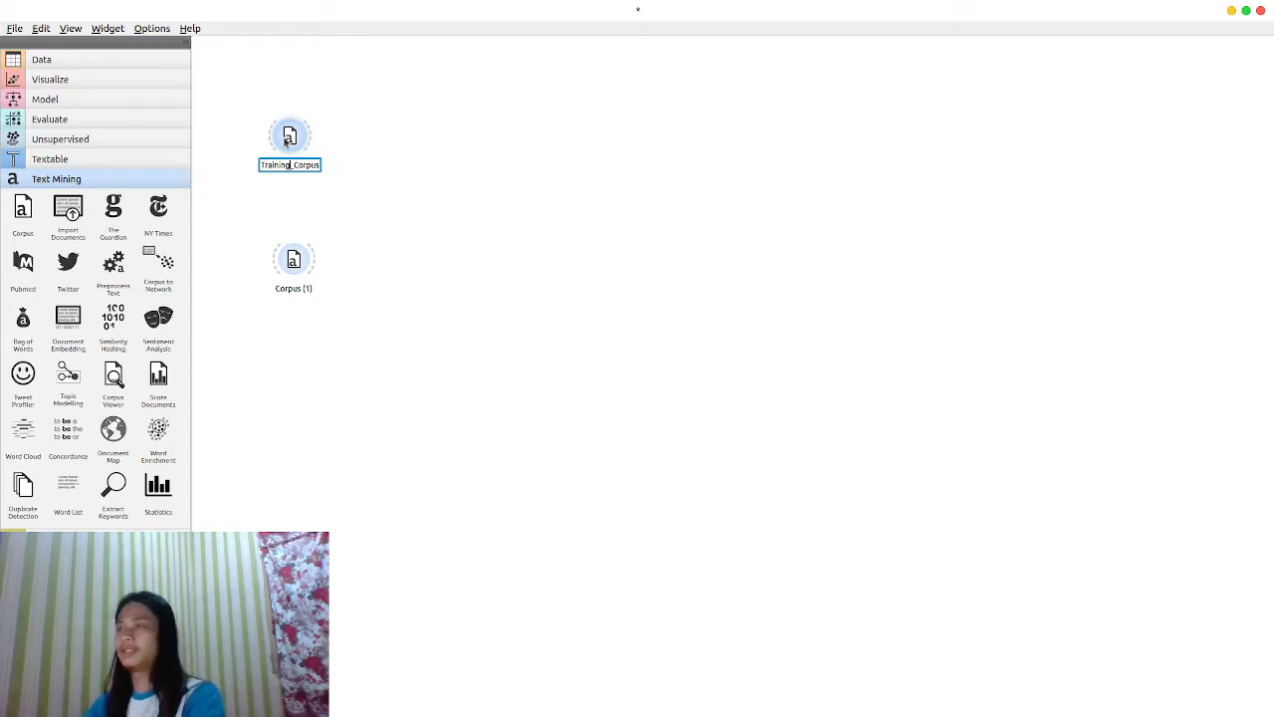
Step: Rename the lower Corpus widget as Testing_Corpus and check its corpus file setting
{"action": "key", "text": "End"}
{"action": "key", "text": "BackSpace"}
{"action": "key", "text": "BackSpace"}
{"action": "key", "text": "BackSpace"}
{"action": "key", "text": "Home"}
{"action": "type", "text": "Testing_"}
{"action": "key", "text": "Return"}
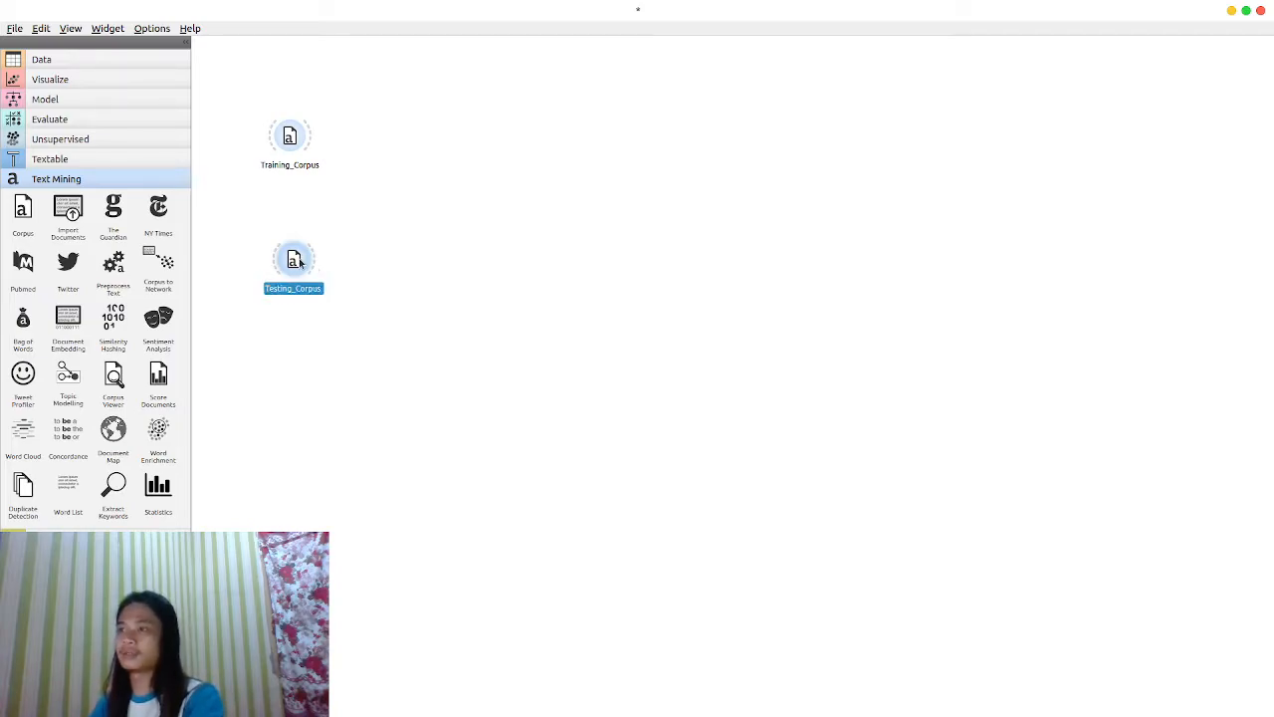
{"action": "double_click", "coordinate": [299, 261]}
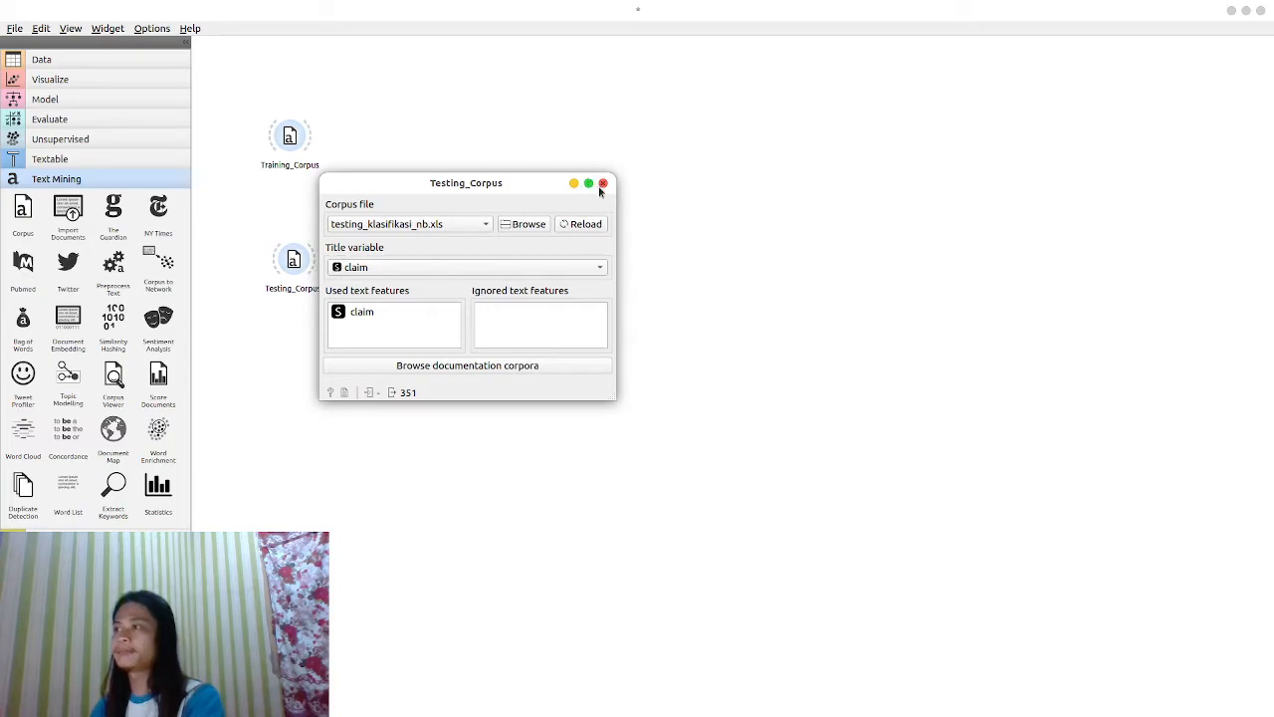
{"action": "left_click", "coordinate": [602, 184]}
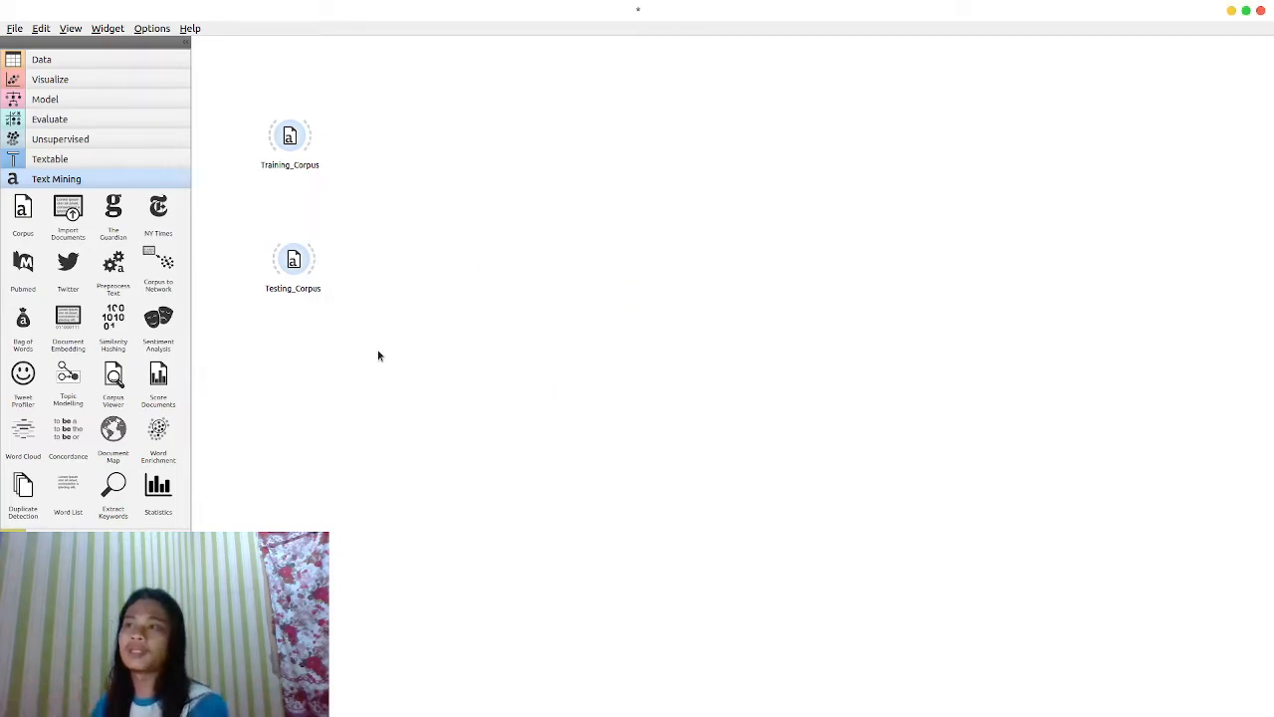
Step: Add a Corpus Viewer widget, duplicate it, and place one viewer beside each corpus widget
{"action": "left_click", "coordinate": [113, 379]}
{"action": "left_click_drag", "start_coordinate": [400, 267], "coordinate": [427, 265]}
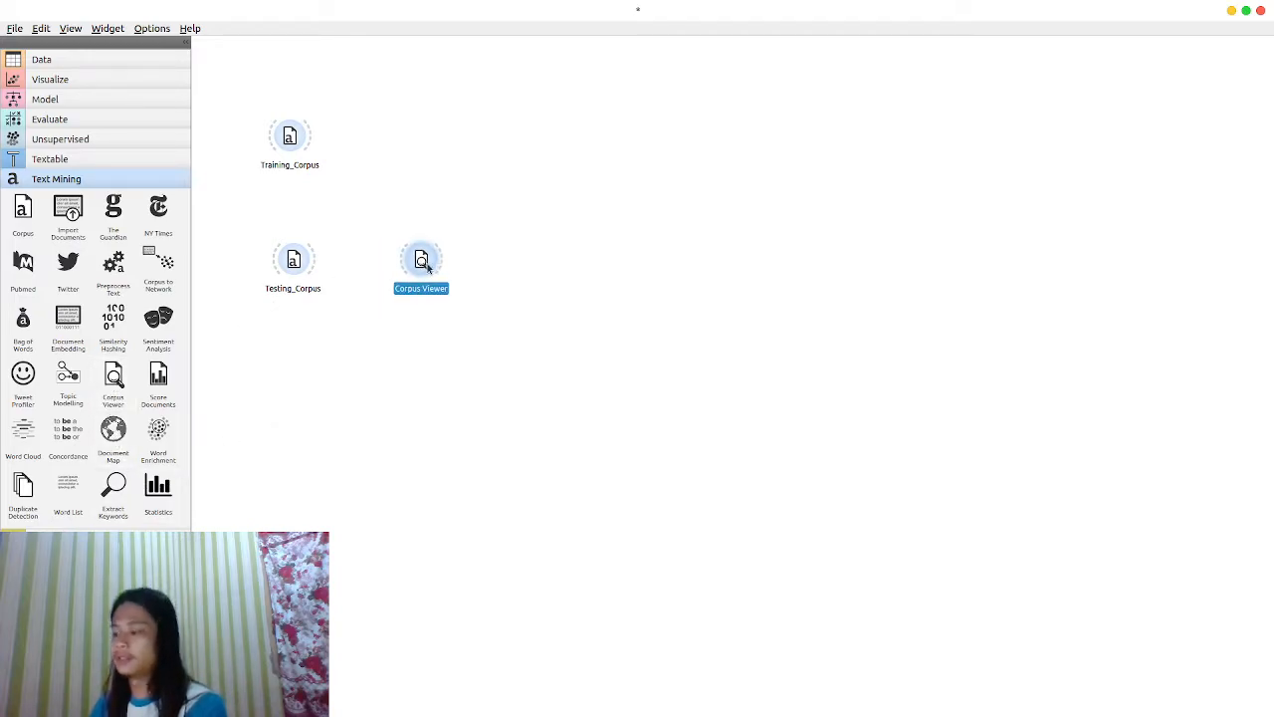
{"action": "key", "text": "ctrl+d"}
{"action": "left_click_drag", "start_coordinate": [424, 341], "coordinate": [429, 135]}
{"action": "left_click_drag", "start_coordinate": [423, 261], "coordinate": [428, 278]}
{"action": "left_click", "coordinate": [433, 214]}
Step: Rename the upper Corpus Viewer, beside Training_Corpus, as cViewer_Training
{"action": "left_click", "coordinate": [429, 135]}
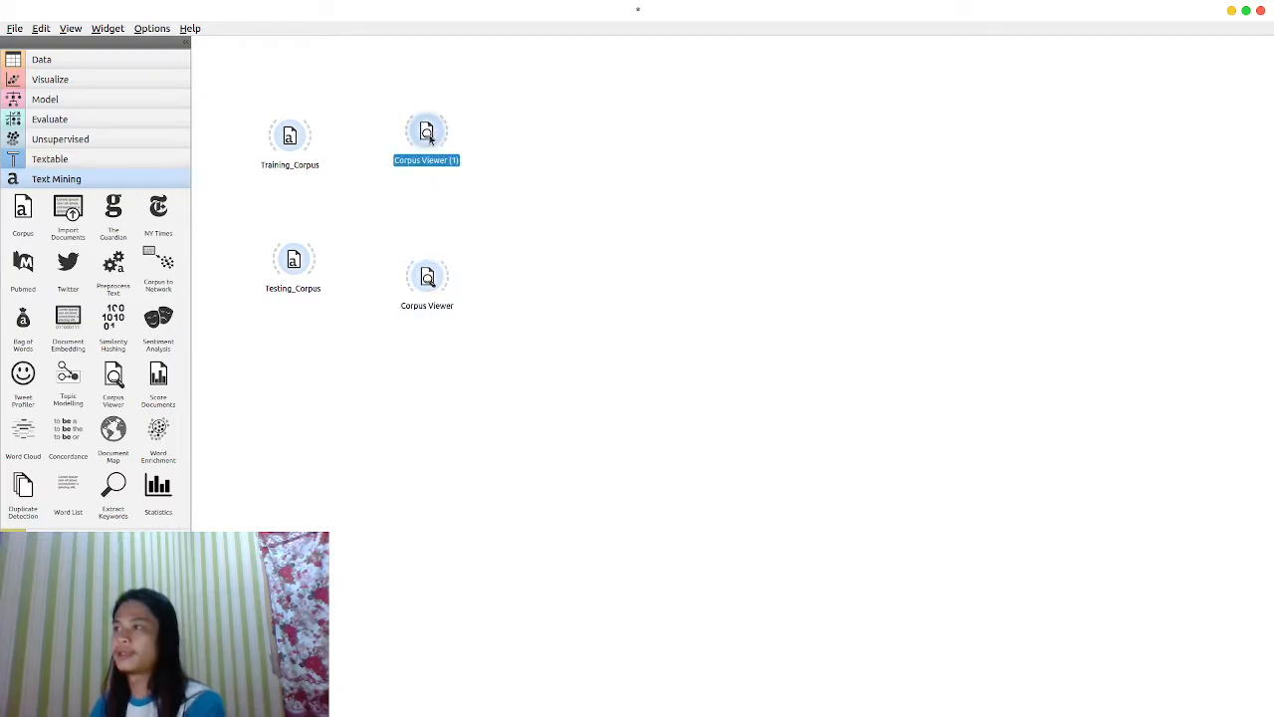
{"action": "key", "text": "F2"}
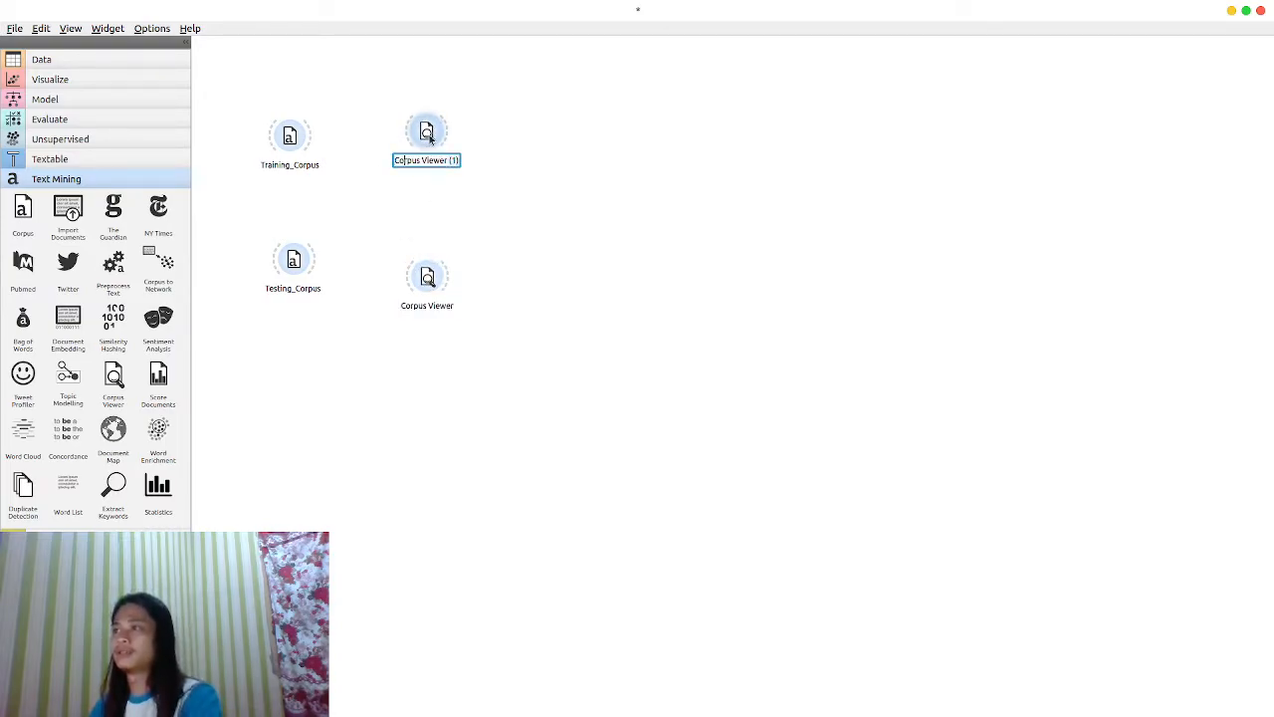
{"action": "type", "text": "cV"}
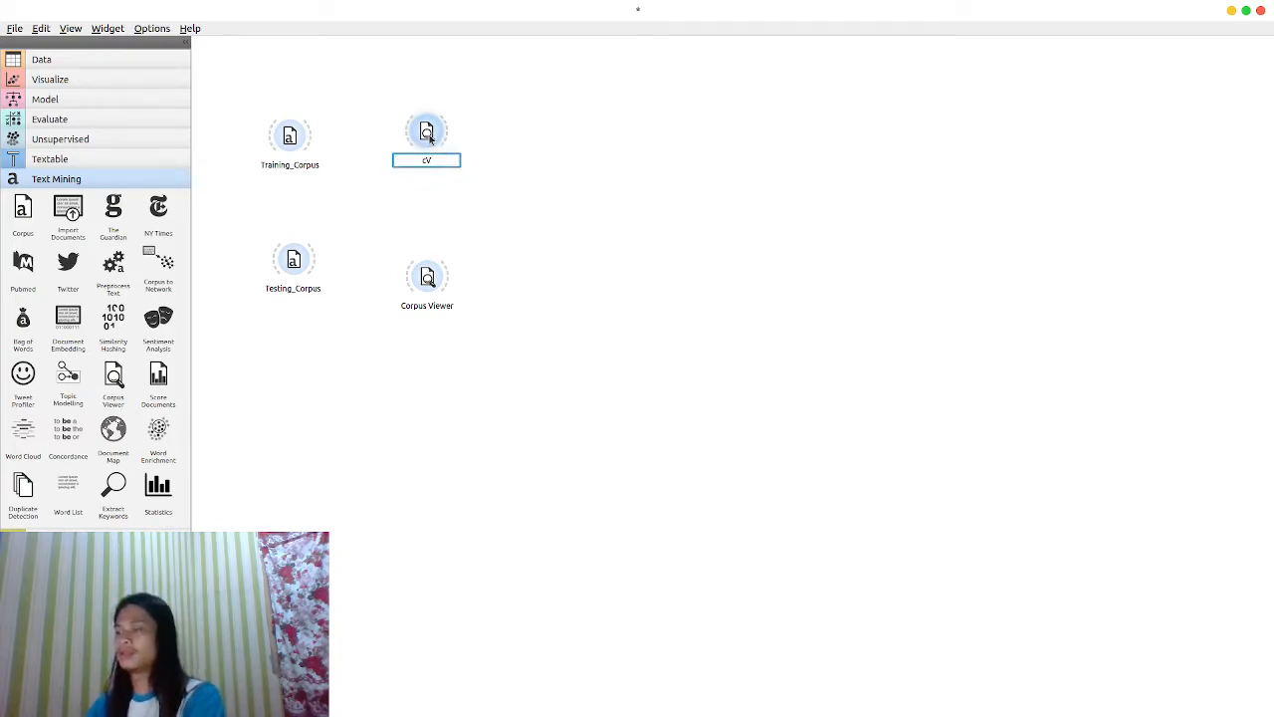
{"action": "type", "text": "iewer"}
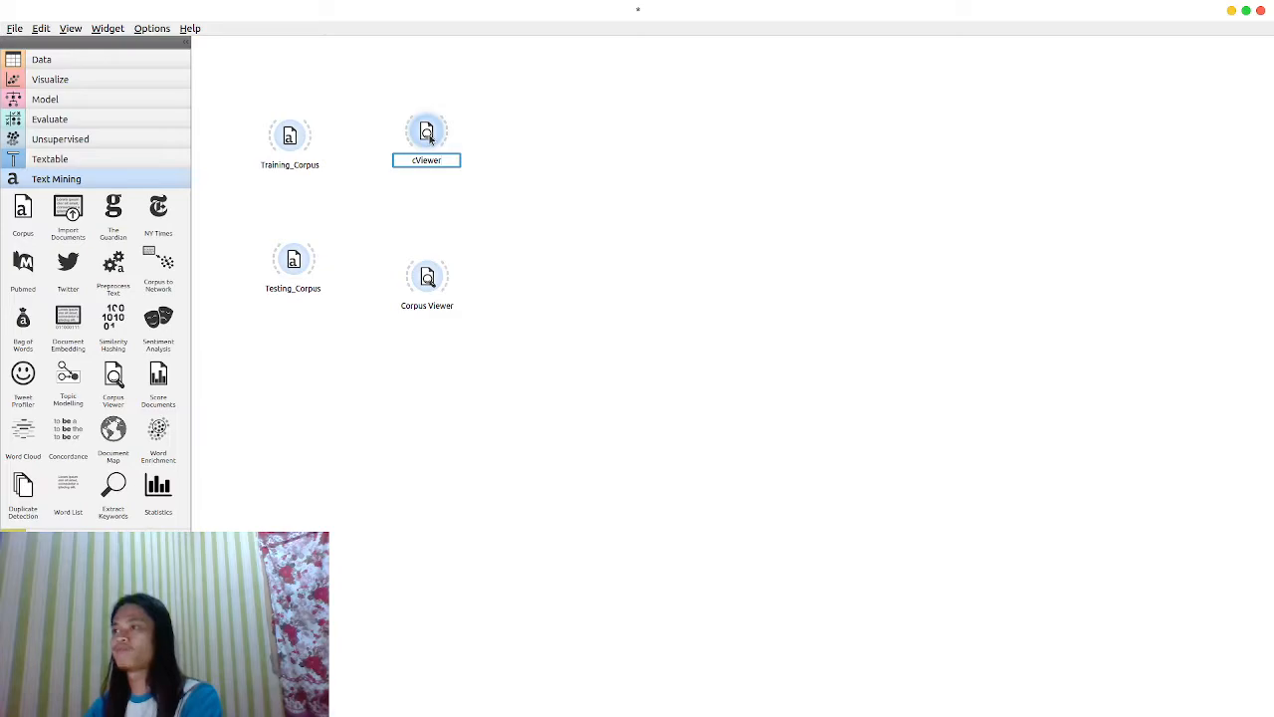
{"action": "type", "text": "_Tr"}
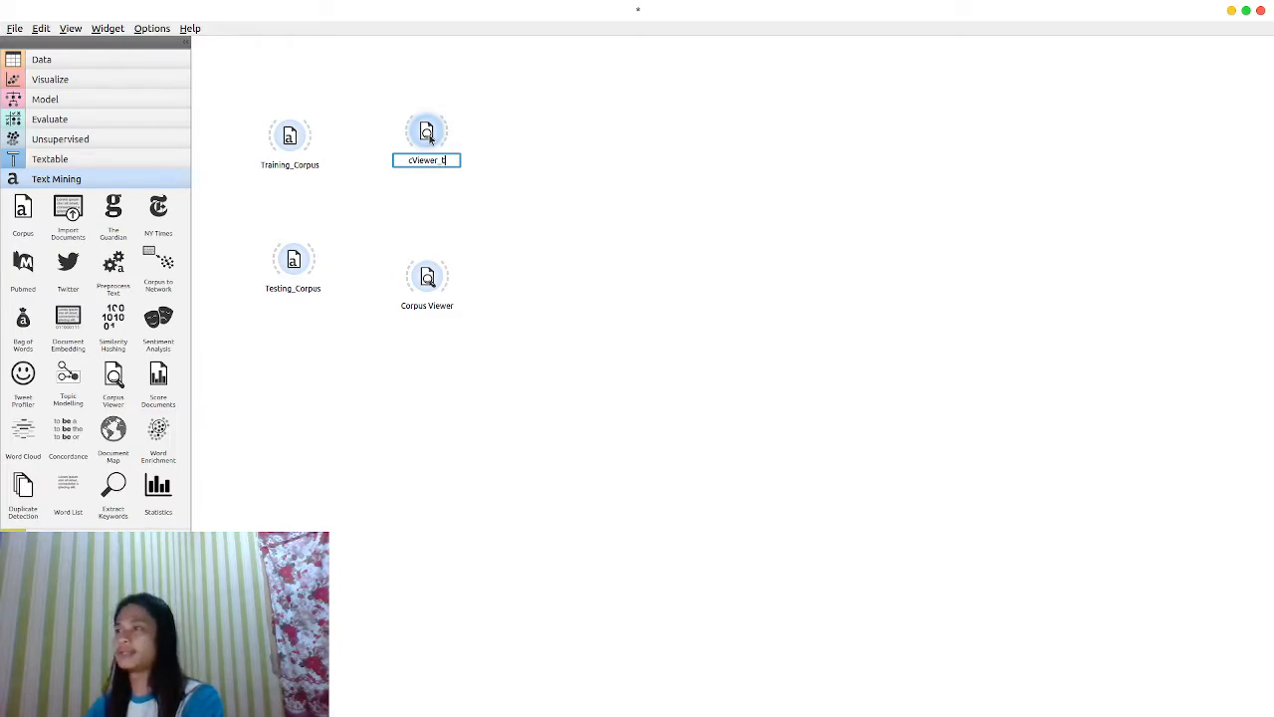
{"action": "type", "text": "aining"}
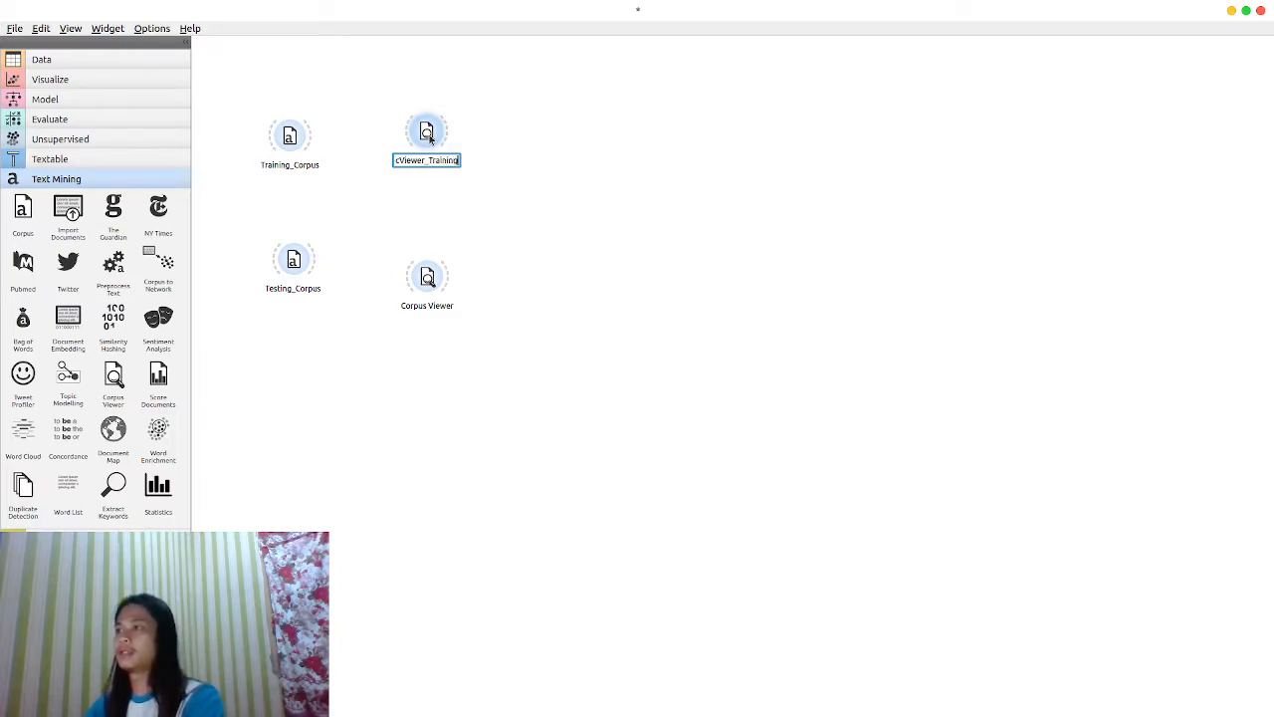
{"action": "key", "text": "Return"}
Step: Rename the lower Corpus Viewer, beside Testing_Corpus, as cViewer_Testing
{"action": "left_click", "coordinate": [427, 277]}
{"action": "key", "text": "F2"}
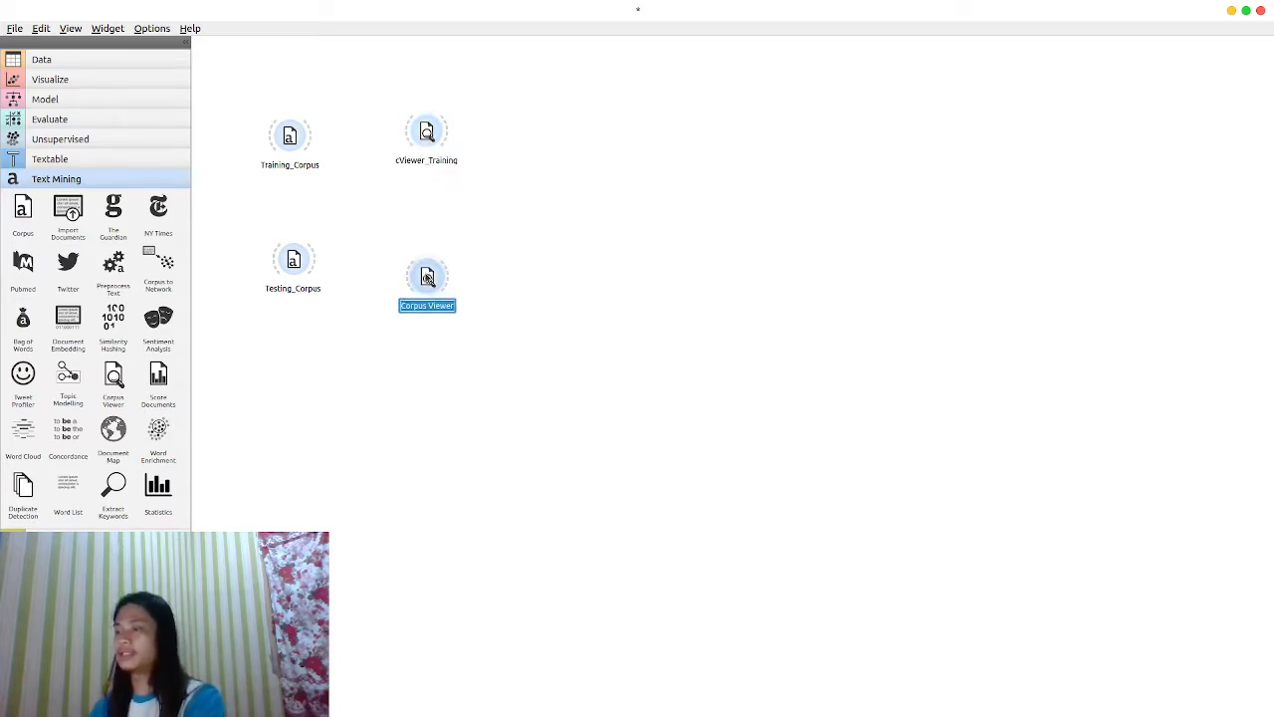
{"action": "type", "text": "cViewe"}
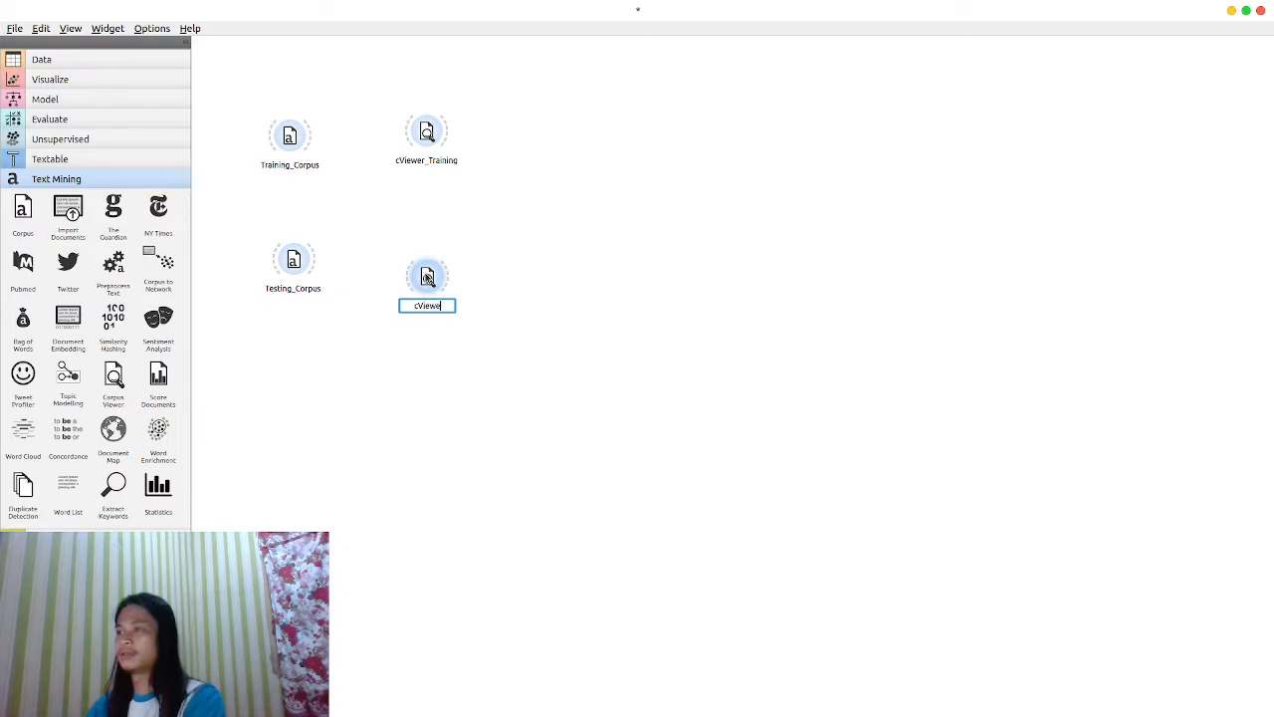
{"action": "type", "text": "r_Te"}
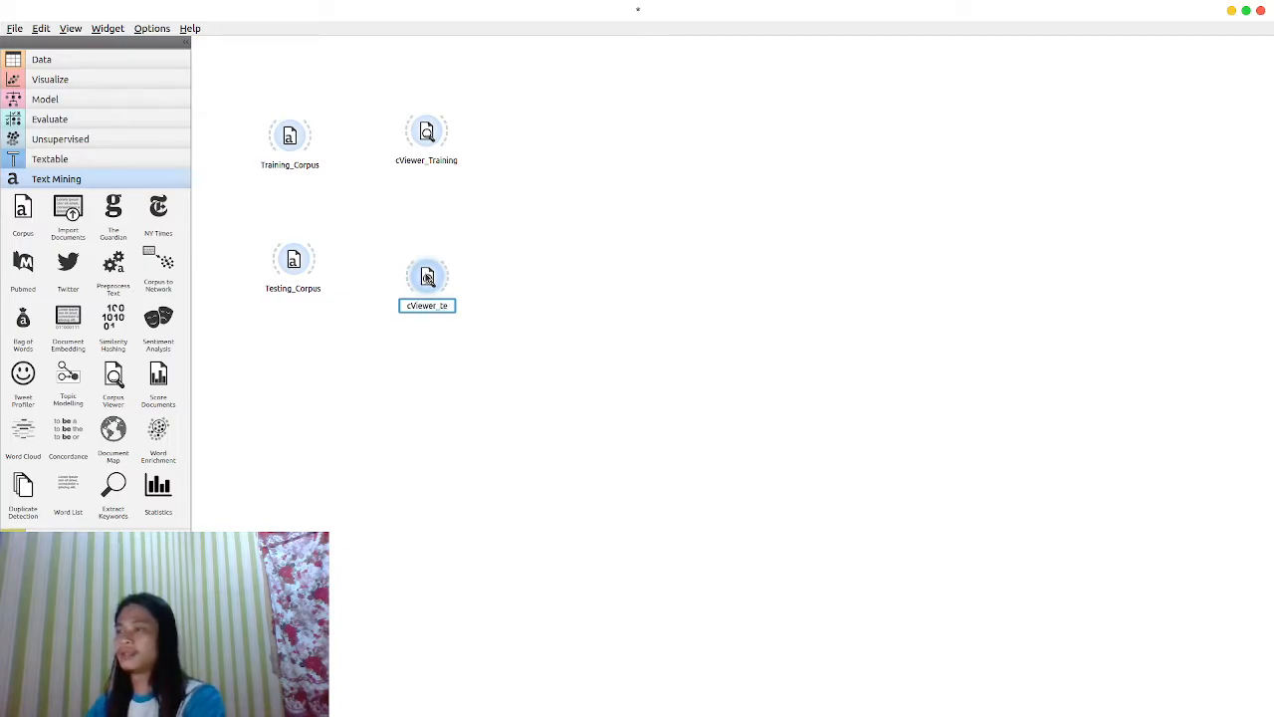
{"action": "type", "text": "sting"}
{"action": "key", "text": "Return"}
Step: Connect Training_Corpus to cViewer_Training and Testing_Corpus to cViewer_Testing, nudging the viewers into line with their corpora
{"action": "left_click_drag", "start_coordinate": [313, 133], "coordinate": [408, 133]}
{"action": "left_click_drag", "start_coordinate": [349, 275], "coordinate": [417, 277]}
{"action": "left_click_drag", "start_coordinate": [427, 278], "coordinate": [428, 268]}
{"action": "left_click_drag", "start_coordinate": [427, 132], "coordinate": [432, 137]}
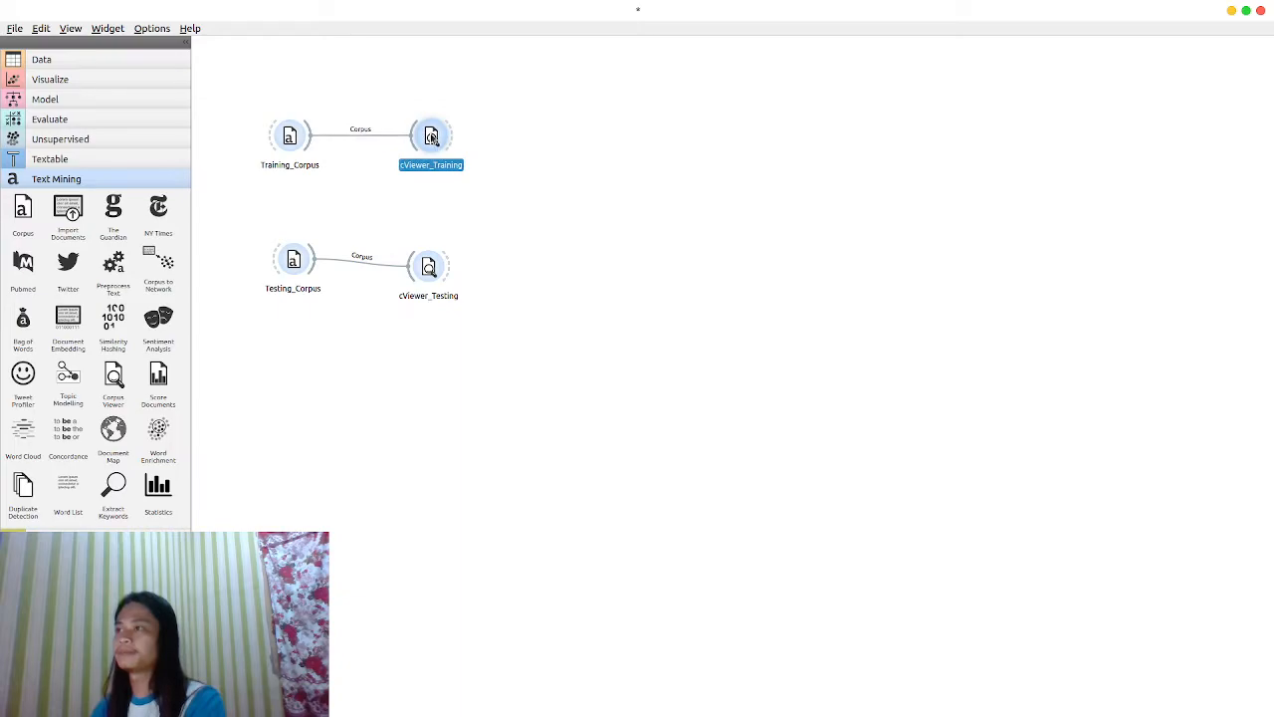
Step: Examine the documents and features of both corpora in cViewer_Training and cViewer_Testing
{"action": "double_click", "coordinate": [432, 136]}
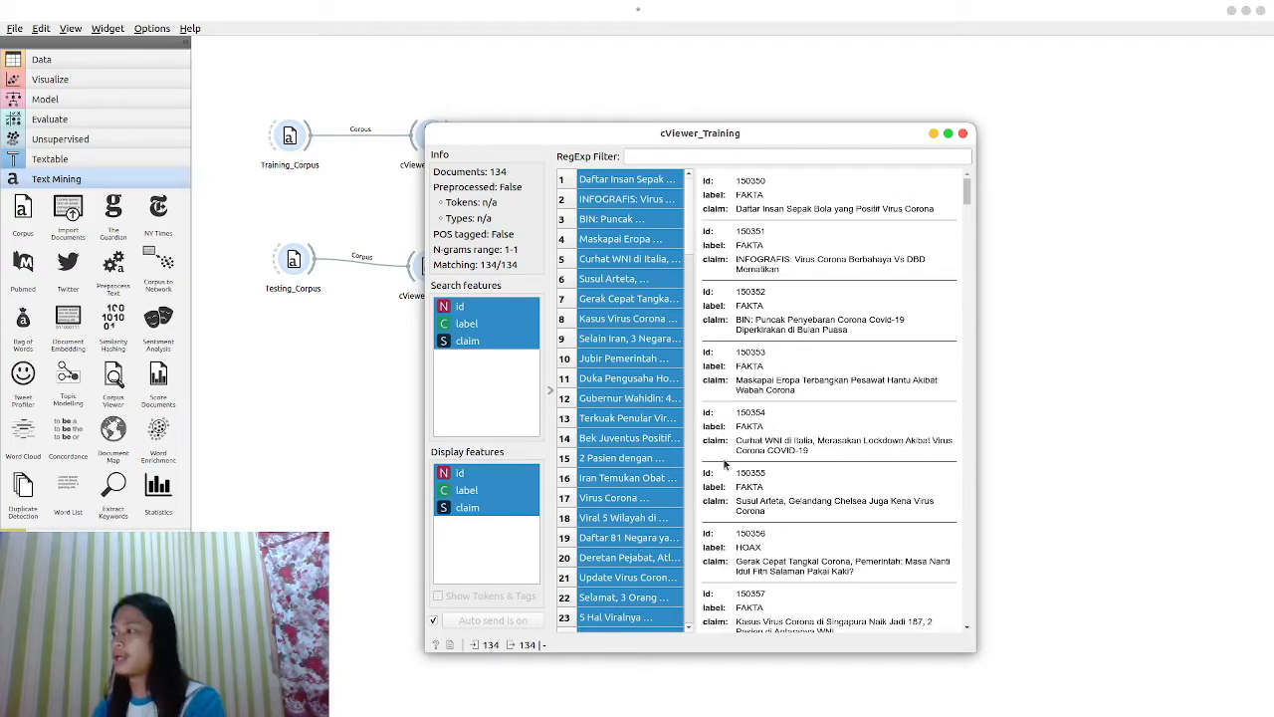
{"action": "left_click", "coordinate": [963, 136]}
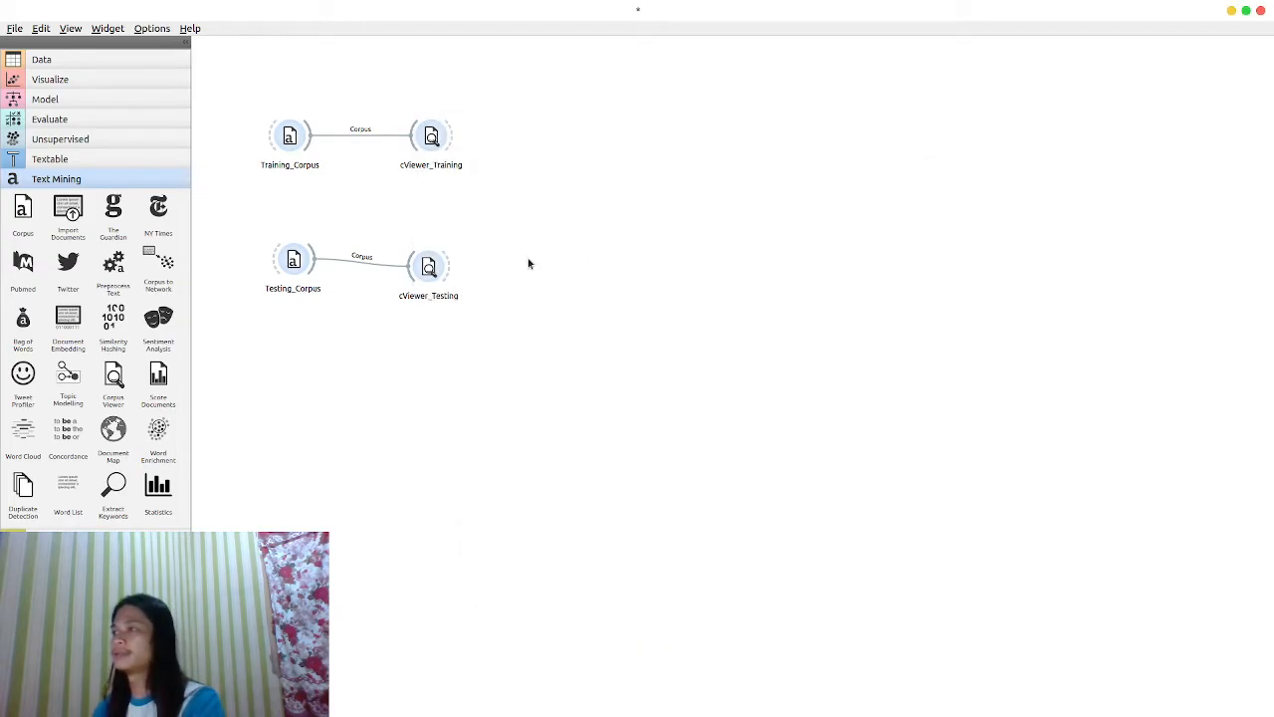
{"action": "left_click", "coordinate": [432, 267]}
{"action": "double_click", "coordinate": [432, 267]}
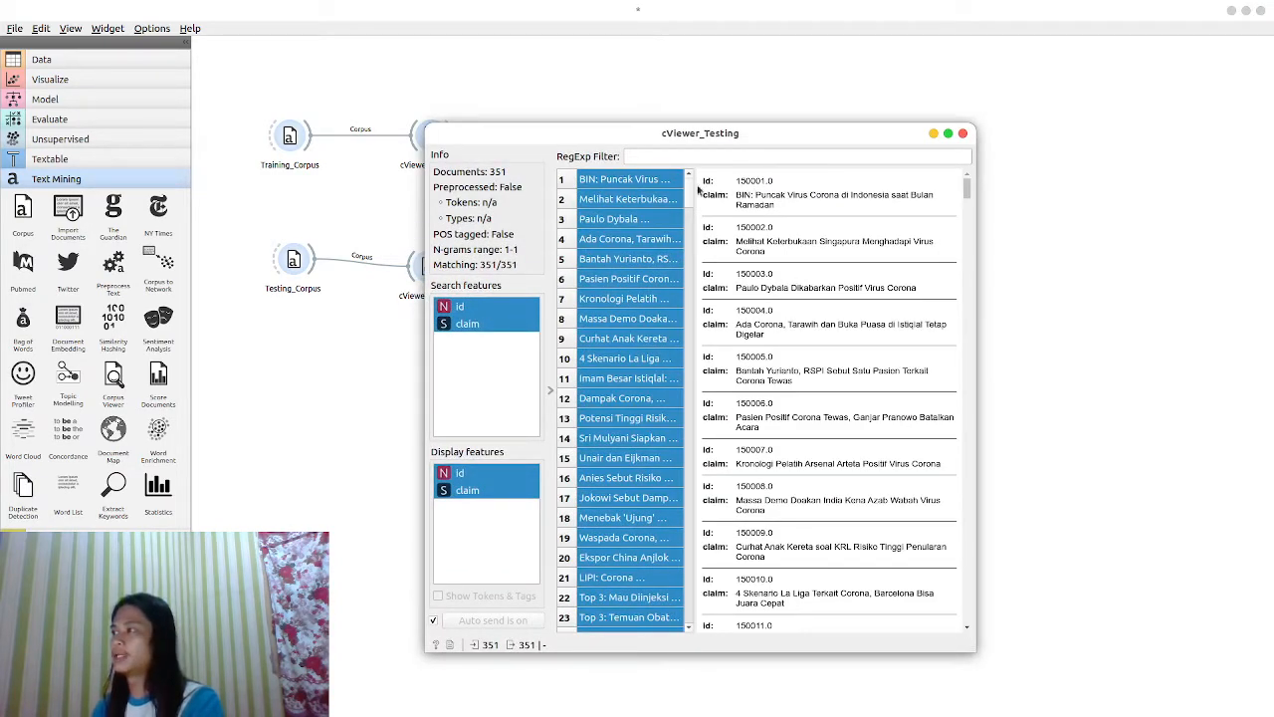
{"action": "left_click", "coordinate": [963, 133]}
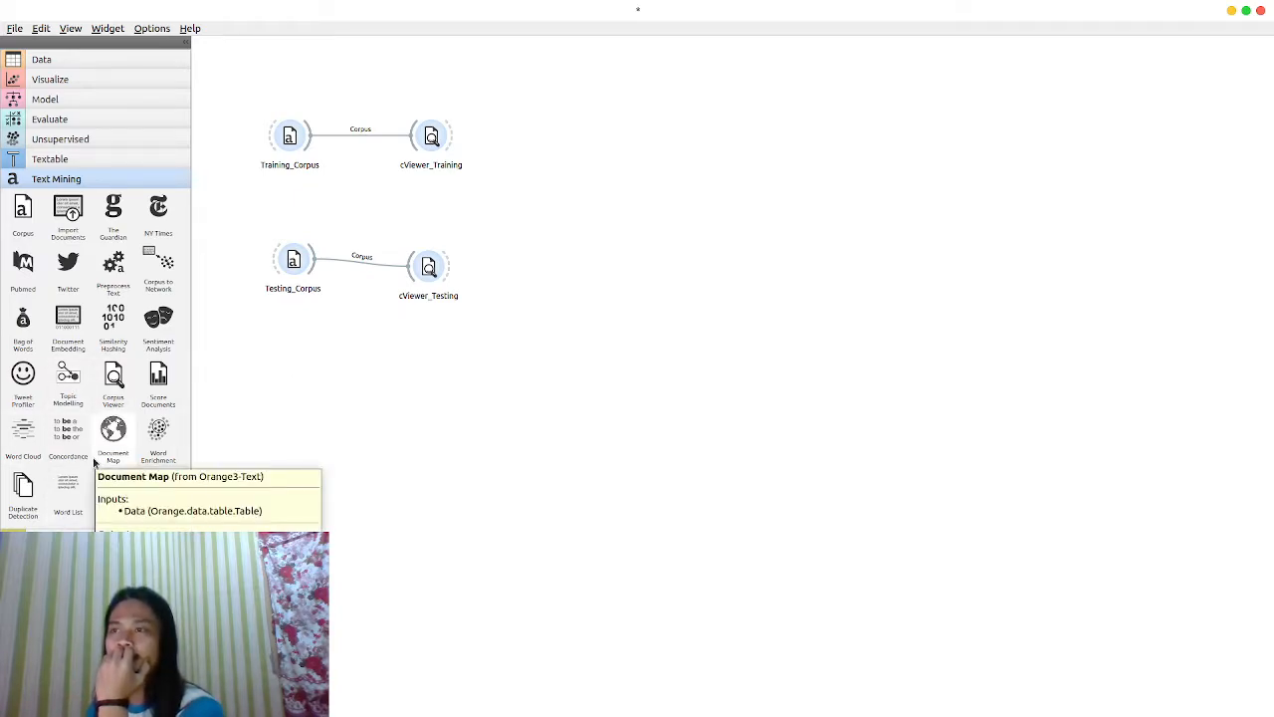
Step: Add a Preprocess Text widget and connect cViewer_Training to it
{"action": "left_click", "coordinate": [112, 267]}
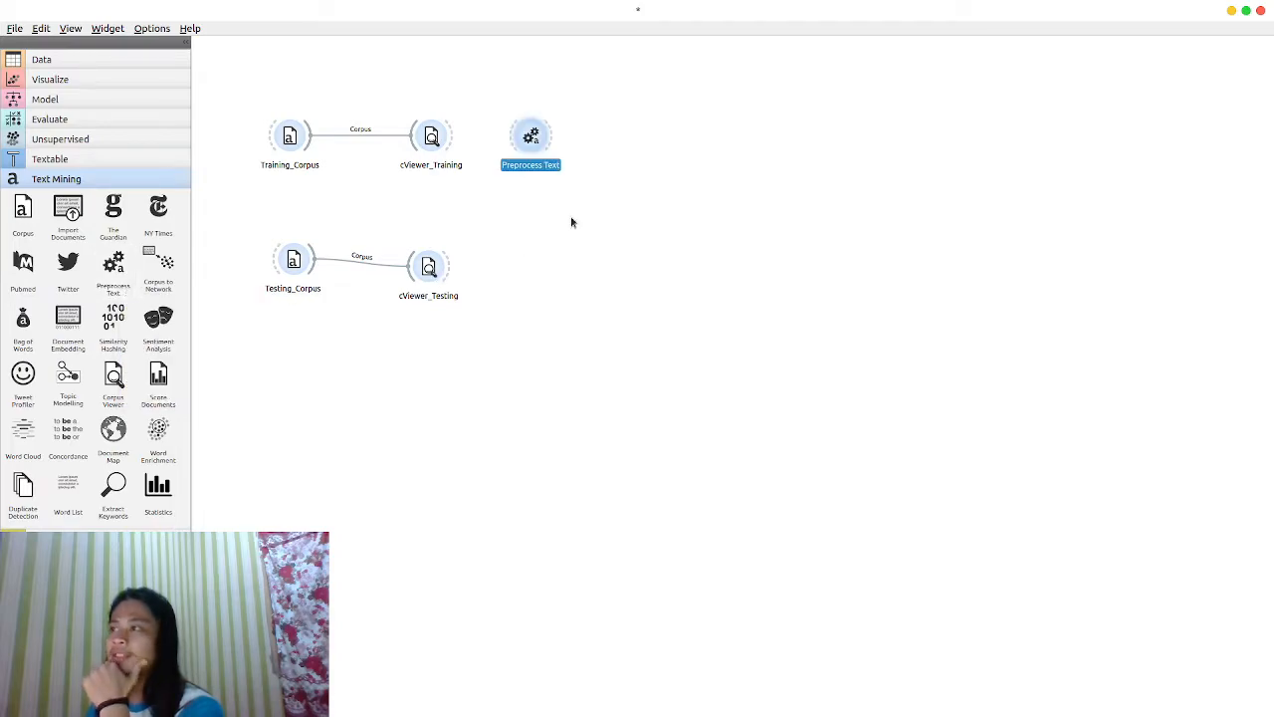
{"action": "left_click_drag", "start_coordinate": [545, 139], "coordinate": [608, 140]}
{"action": "left_click_drag", "start_coordinate": [453, 140], "coordinate": [597, 142]}
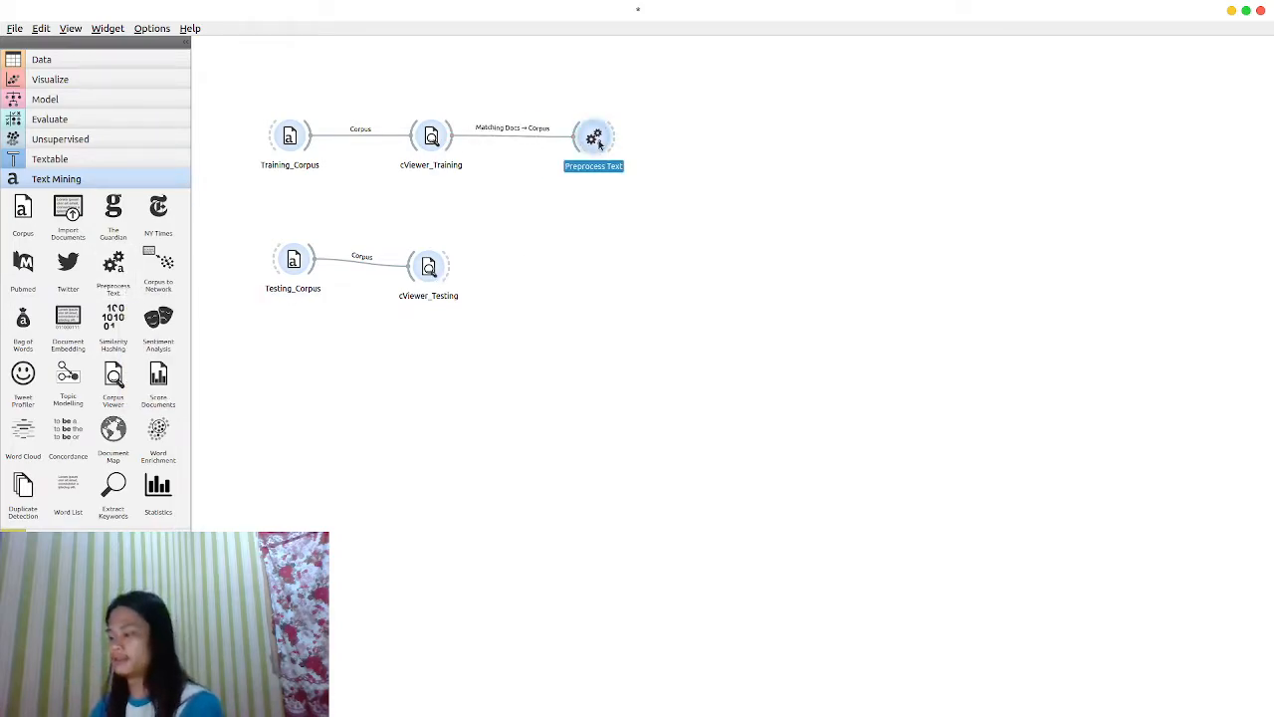
Step: Duplicate the Preprocess Text widget for the testing branch and connect cViewer_Testing to the copy
{"action": "key", "text": "ctrl+d"}
{"action": "left_click_drag", "start_coordinate": [457, 267], "coordinate": [595, 267]}
{"action": "left_click", "coordinate": [603, 224]}
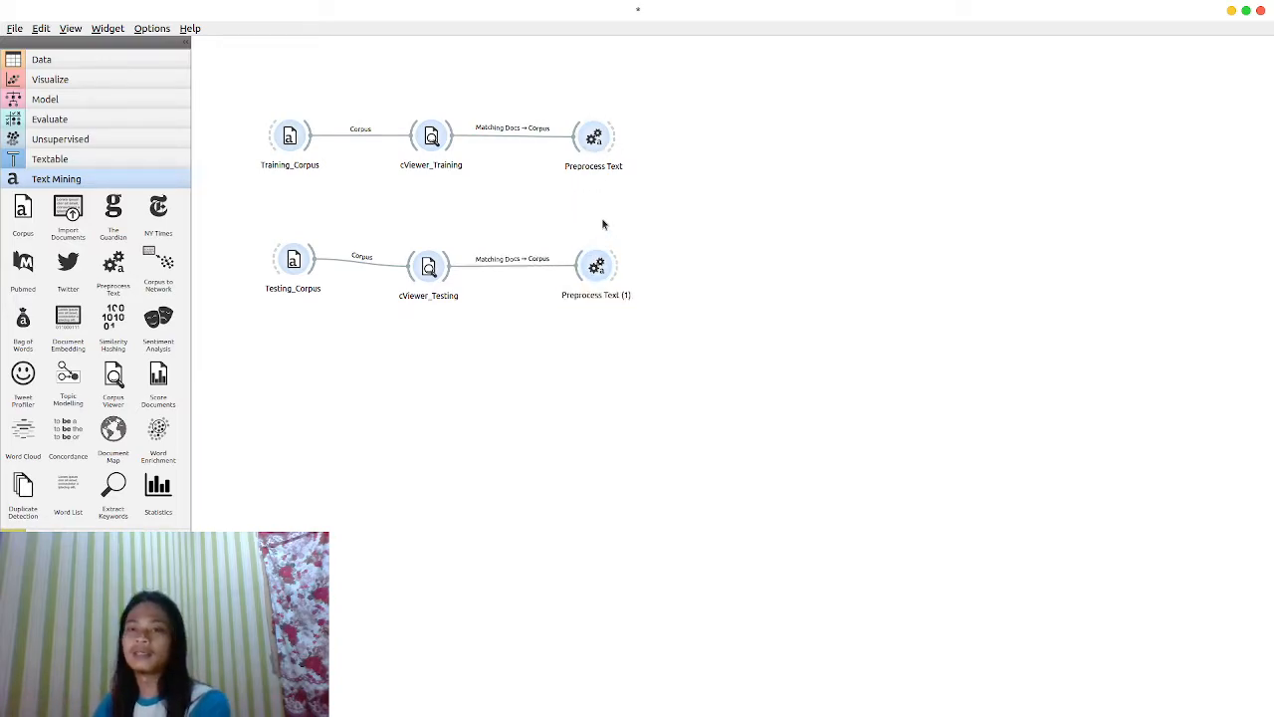
Step: Review the training branch's Preprocess Text settings and select Indonesian as the stopwords language
{"action": "double_click", "coordinate": [595, 137]}
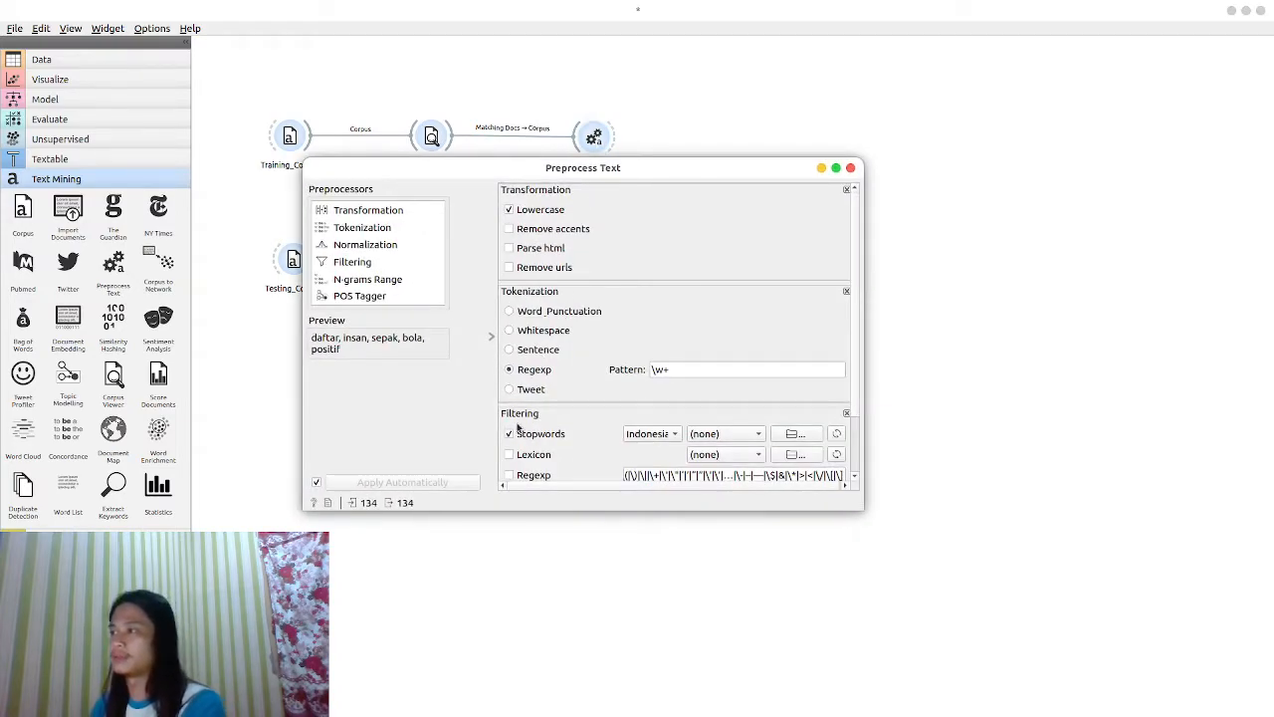
{"action": "scroll", "coordinate": [628, 401], "scroll_direction": "down", "scroll_amount": 3}
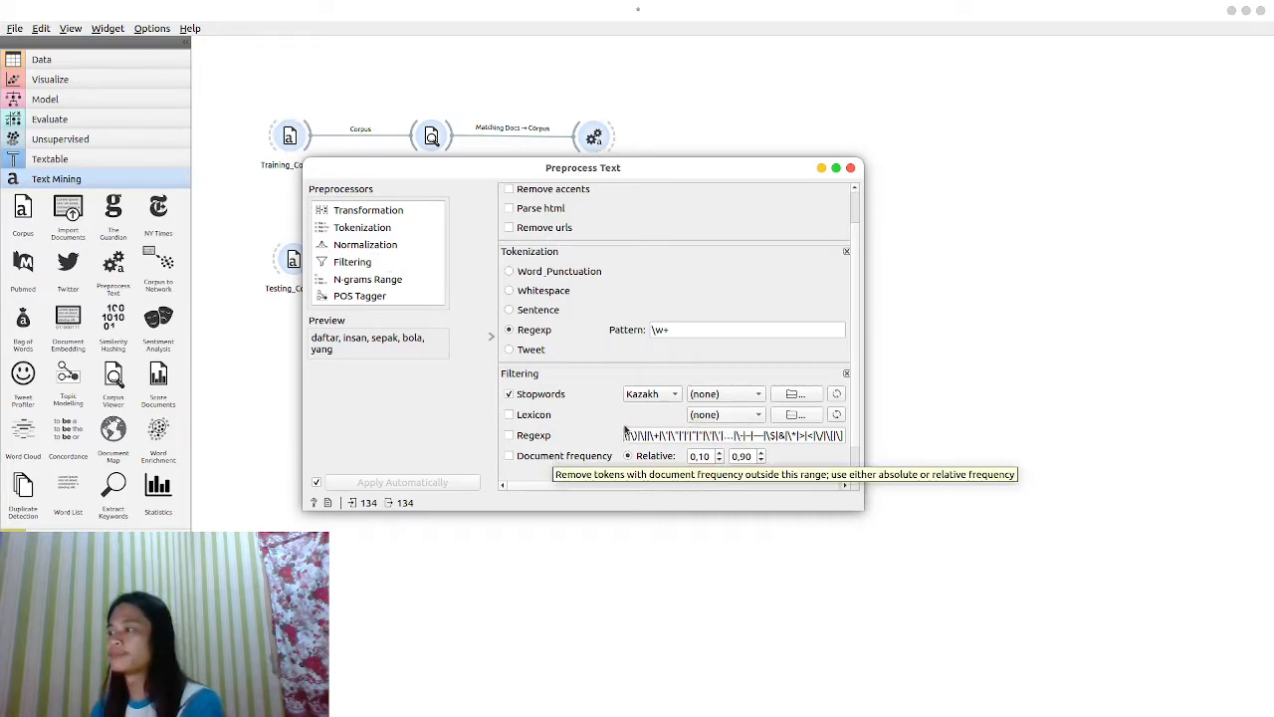
{"action": "left_click", "coordinate": [647, 394]}
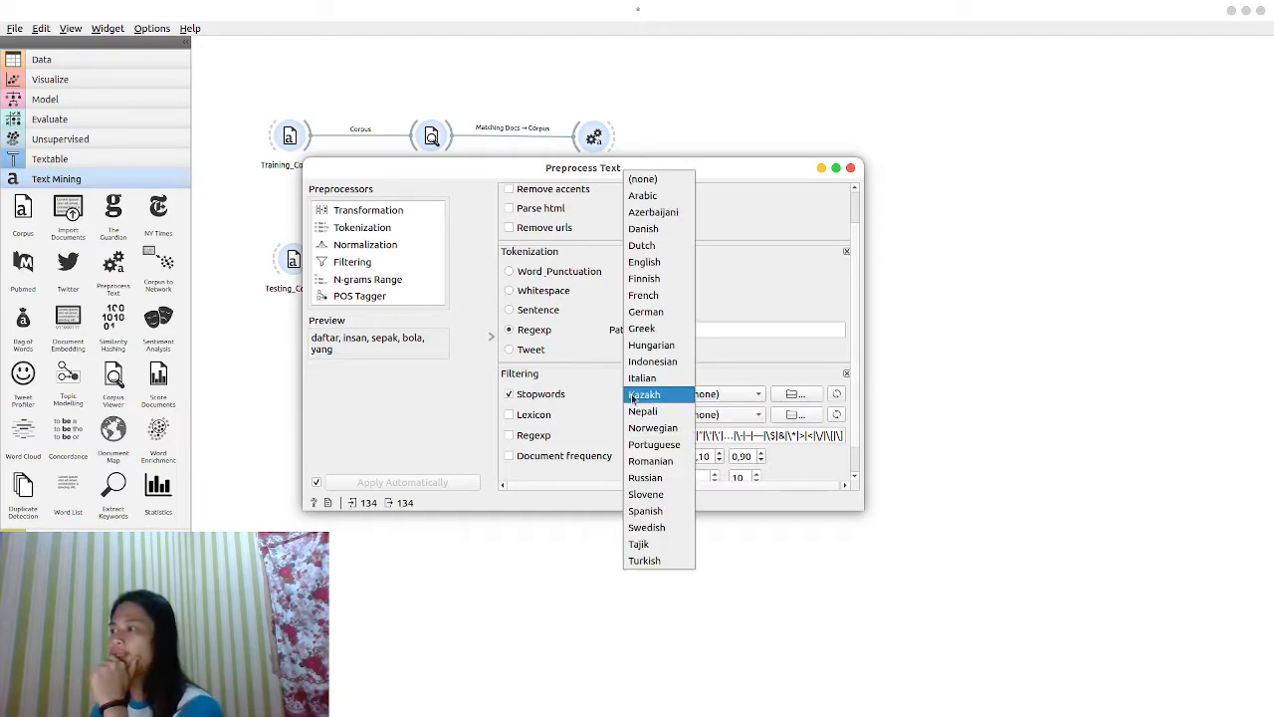
{"action": "left_click", "coordinate": [652, 361]}
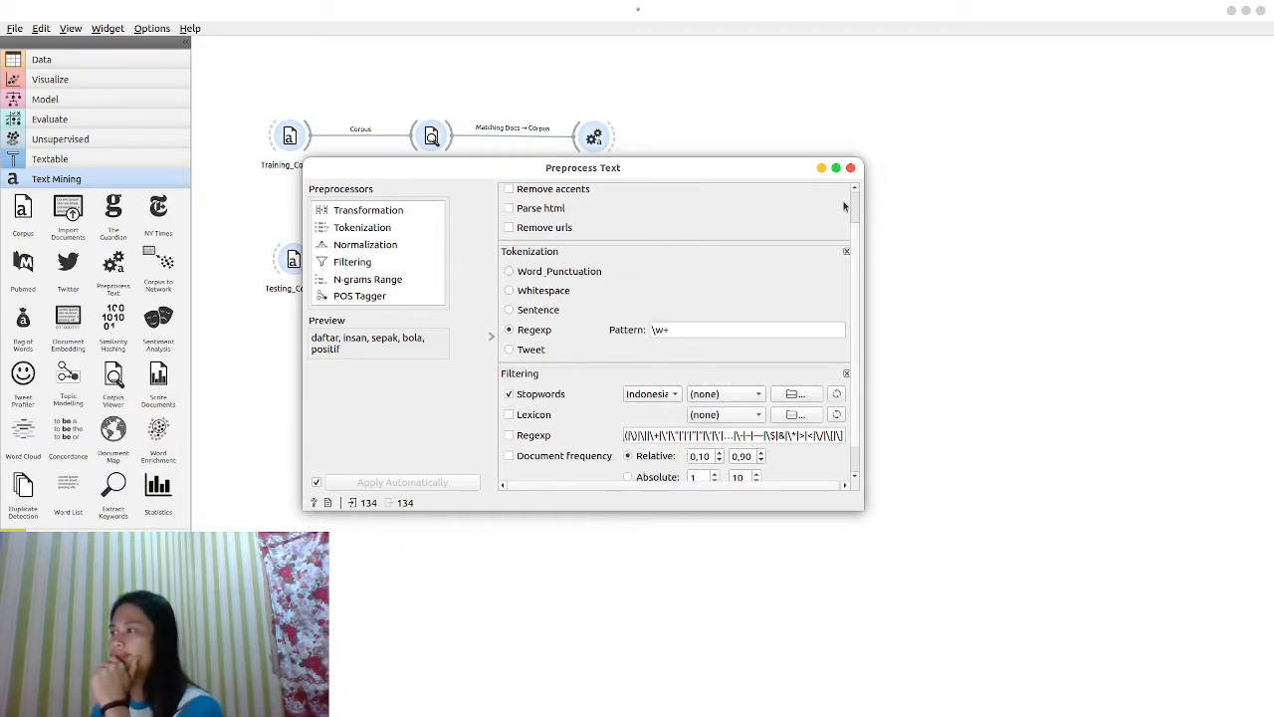
{"action": "left_click", "coordinate": [850, 168]}
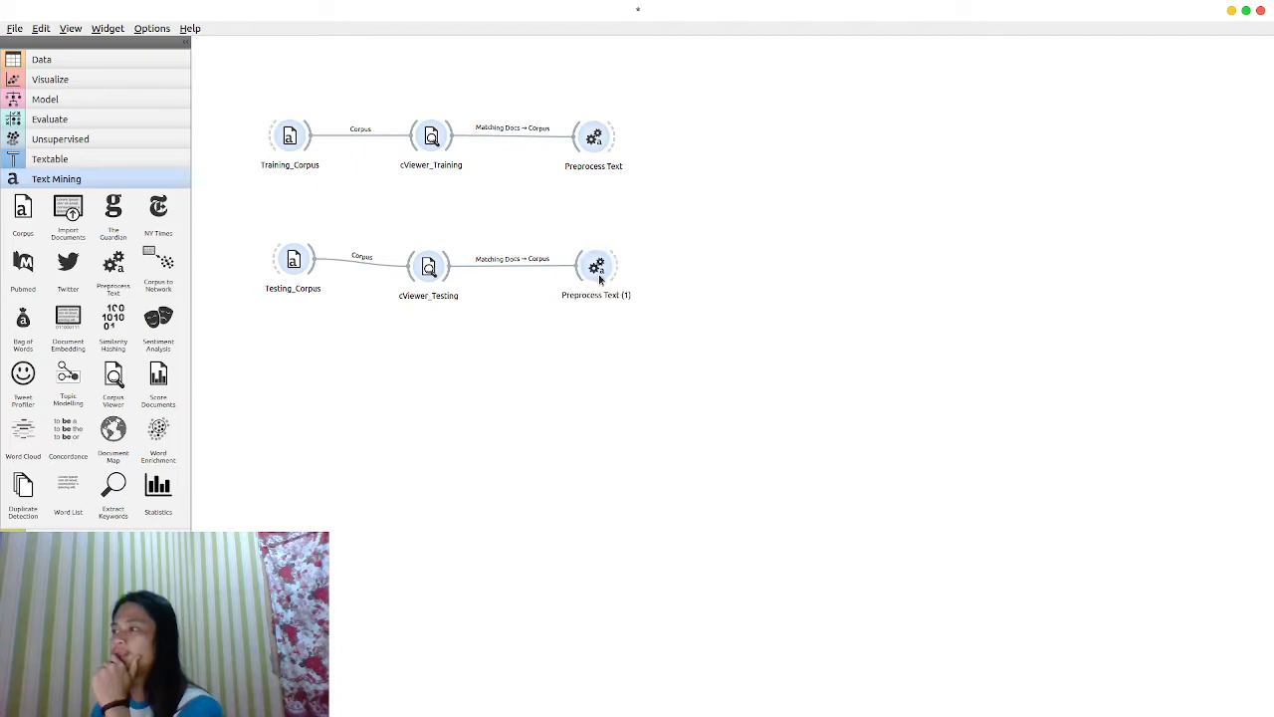
Step: Review the transformation, tokenization and filtering settings of the testing branch's Preprocess Text widget
{"action": "double_click", "coordinate": [597, 267]}
{"action": "scroll", "coordinate": [652, 434], "scroll_direction": "down", "scroll_amount": 1}
{"action": "scroll", "coordinate": [650, 437], "scroll_direction": "up", "scroll_amount": 1}
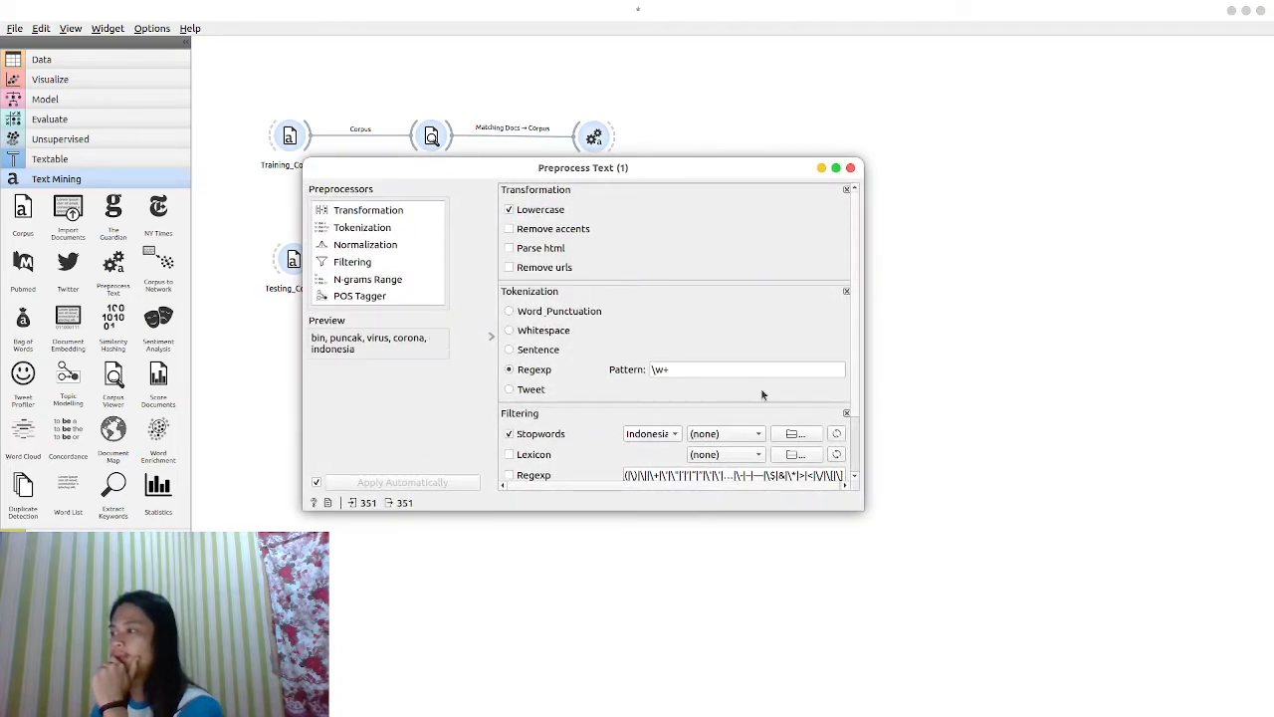
{"action": "left_click", "coordinate": [850, 168]}
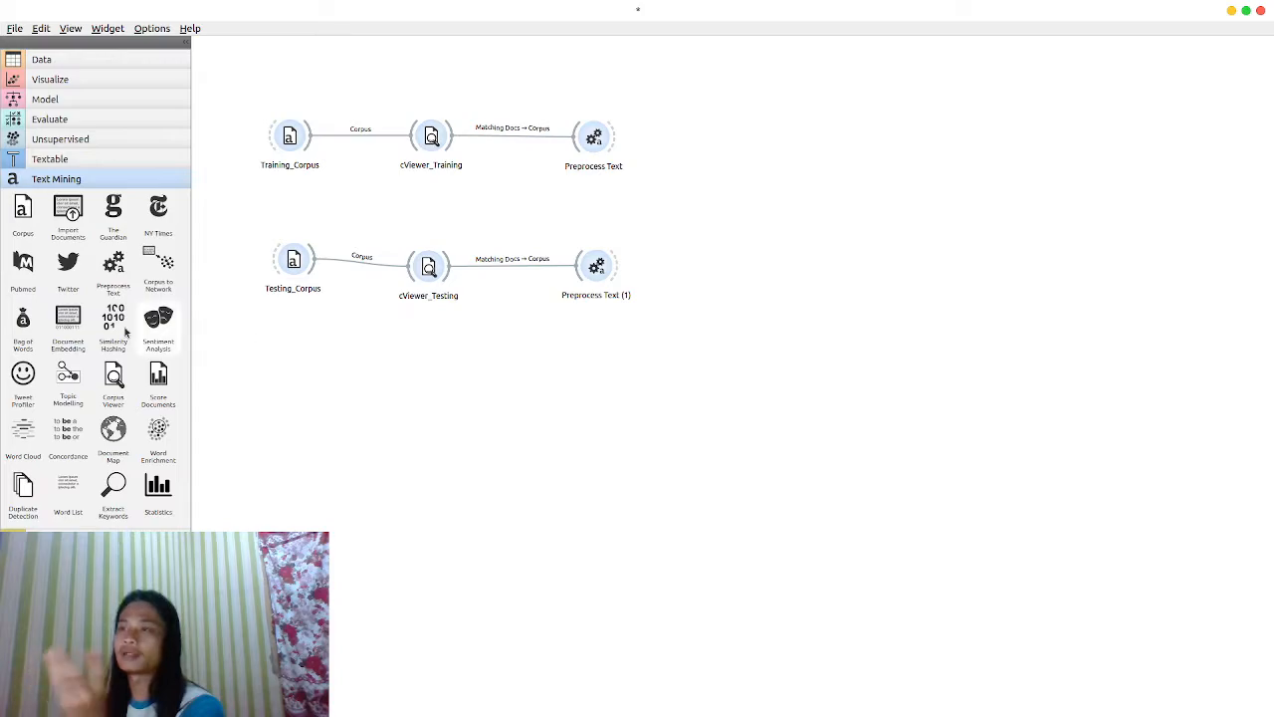
Step: Add a Bag of Words widget connected to the training branch's Preprocess Text and review its options
{"action": "mouse_move", "coordinate": [22, 332]}
{"action": "left_mouse_down"}
{"action": "mouse_move", "coordinate": [697, 271]}
{"action": "mouse_move", "coordinate": [757, 156]}
{"action": "mouse_move", "coordinate": [774, 156]}
{"action": "mouse_move", "coordinate": [617, 139]}
{"action": "left_mouse_up"}
{"action": "left_click_drag", "start_coordinate": [769, 142], "coordinate": [752, 144]}
{"action": "left_click", "coordinate": [785, 189]}
{"action": "left_click", "coordinate": [712, 186]}
{"action": "left_click_drag", "start_coordinate": [595, 267], "coordinate": [598, 270]}
{"action": "left_click", "coordinate": [683, 261]}
{"action": "double_click", "coordinate": [753, 145]}
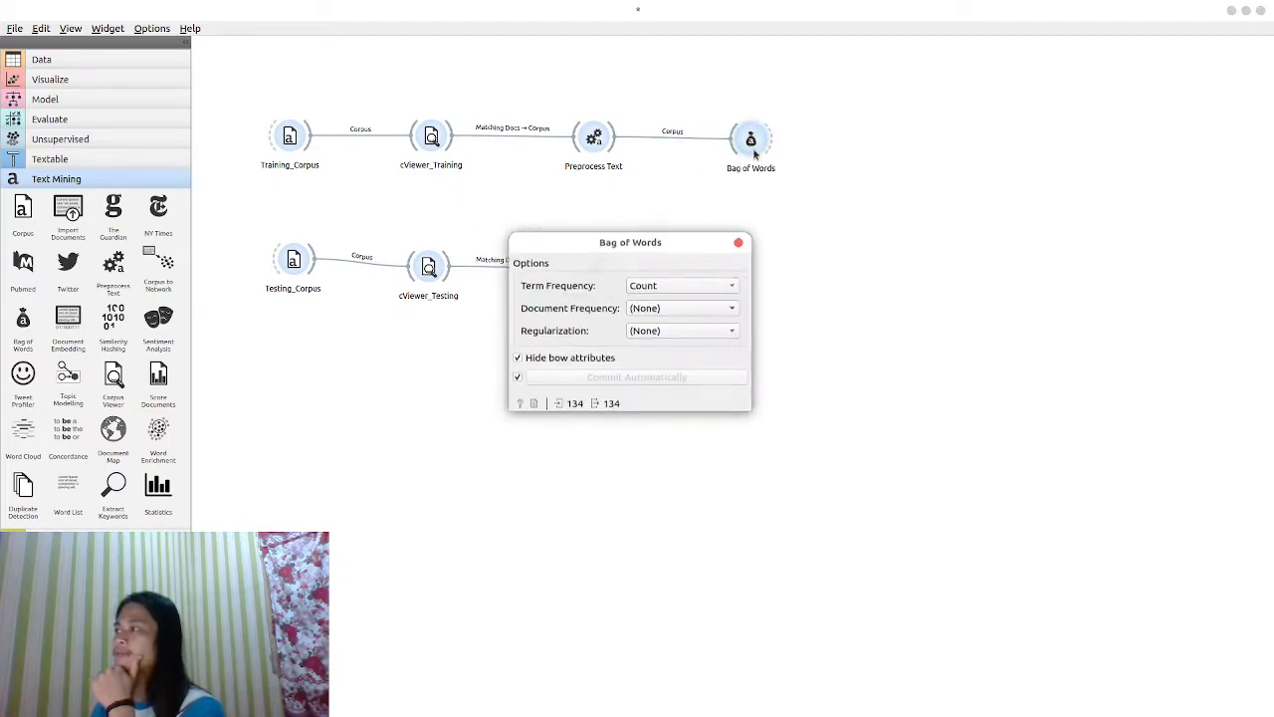
{"action": "left_click", "coordinate": [738, 242]}
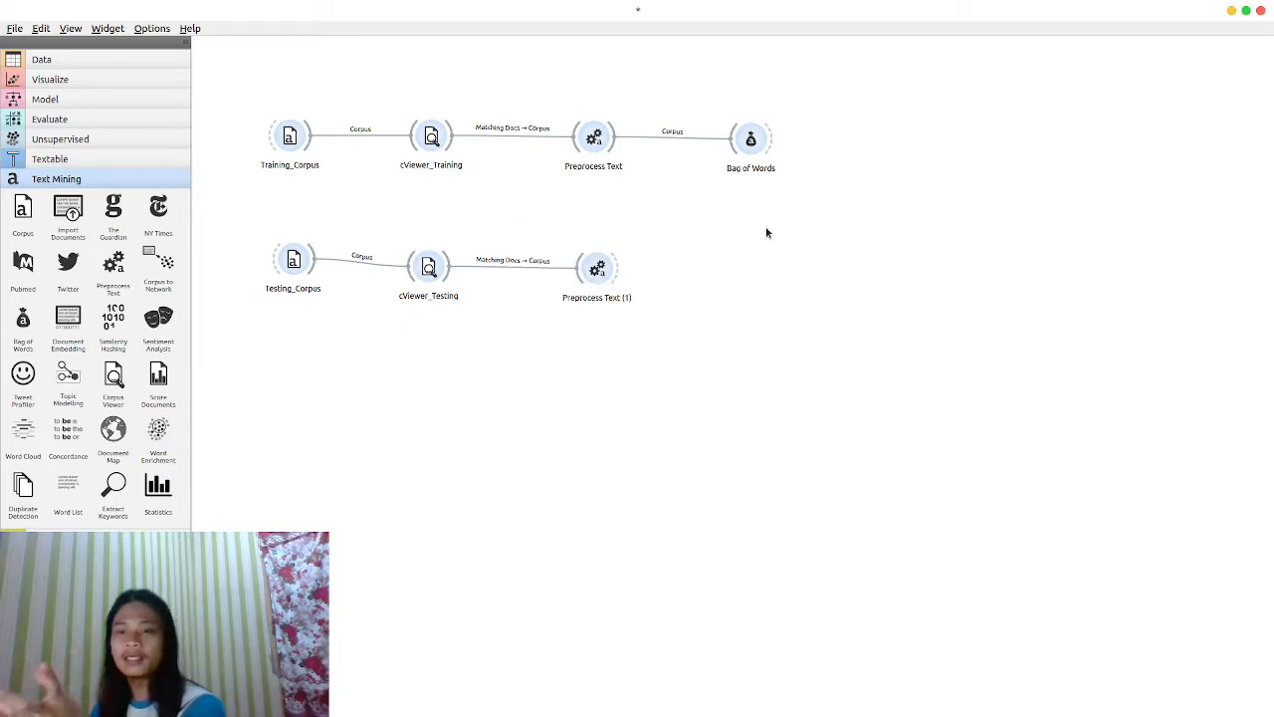
Step: Add a Select Columns widget after Bag of Words in the training branch and connect Bag of Words to it
{"action": "left_click", "coordinate": [86, 141]}
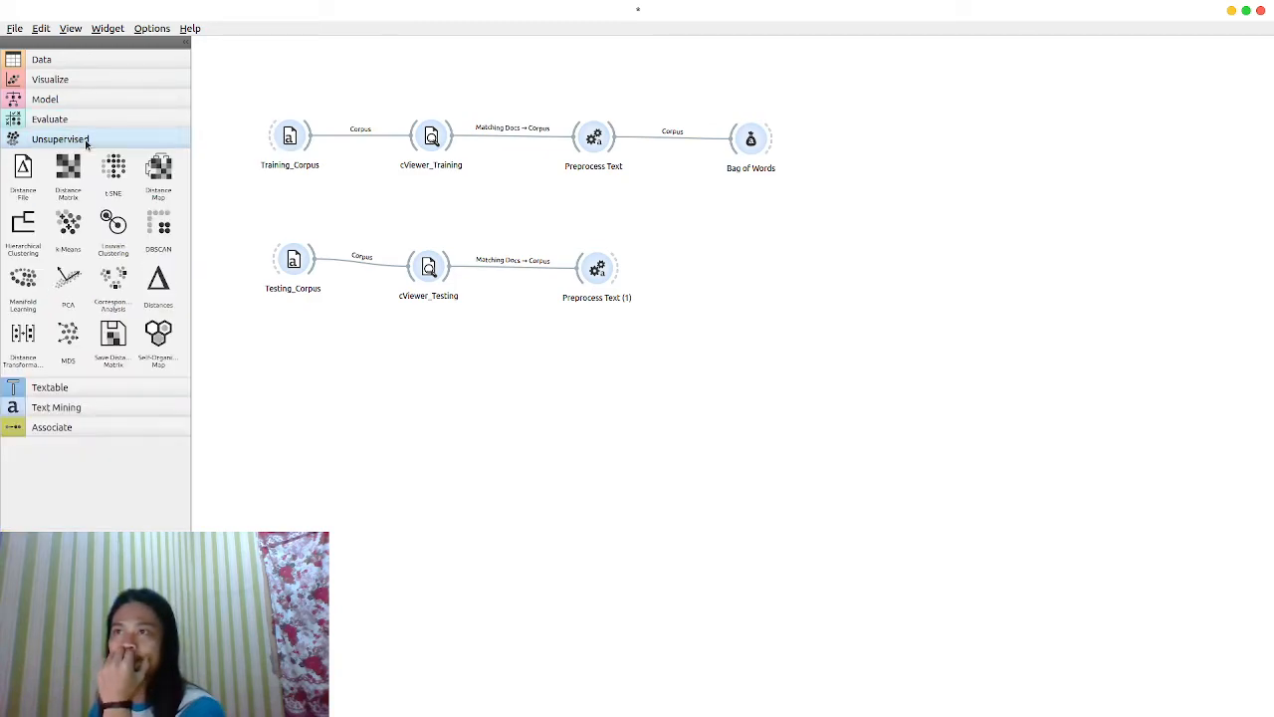
{"action": "left_click", "coordinate": [85, 120]}
{"action": "left_click", "coordinate": [90, 102]}
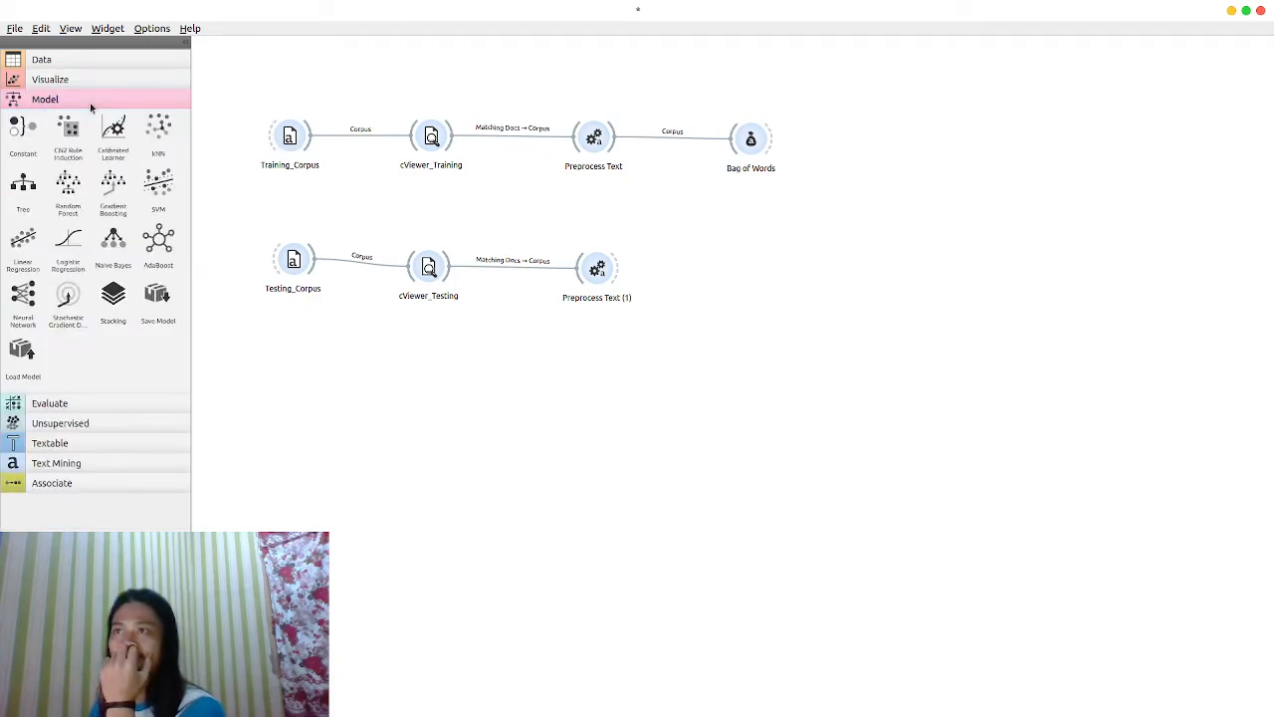
{"action": "left_click", "coordinate": [97, 77]}
{"action": "left_click", "coordinate": [104, 59]}
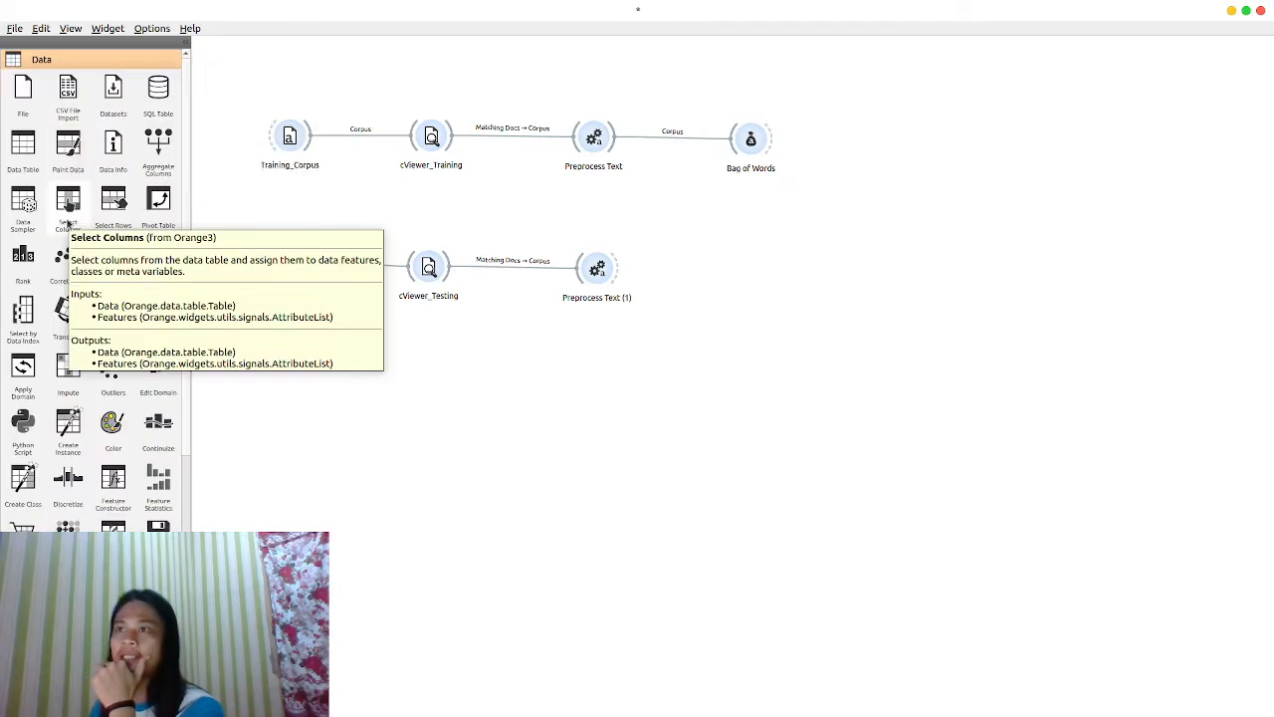
{"action": "left_click", "coordinate": [70, 207]}
{"action": "left_click_drag", "start_coordinate": [853, 150], "coordinate": [896, 153]}
{"action": "left_click_drag", "start_coordinate": [772, 140], "coordinate": [893, 147]}
Step: Move all features in Select Columns to the ignored list, return them all to Features, and close the widget
{"action": "double_click", "coordinate": [893, 147]}
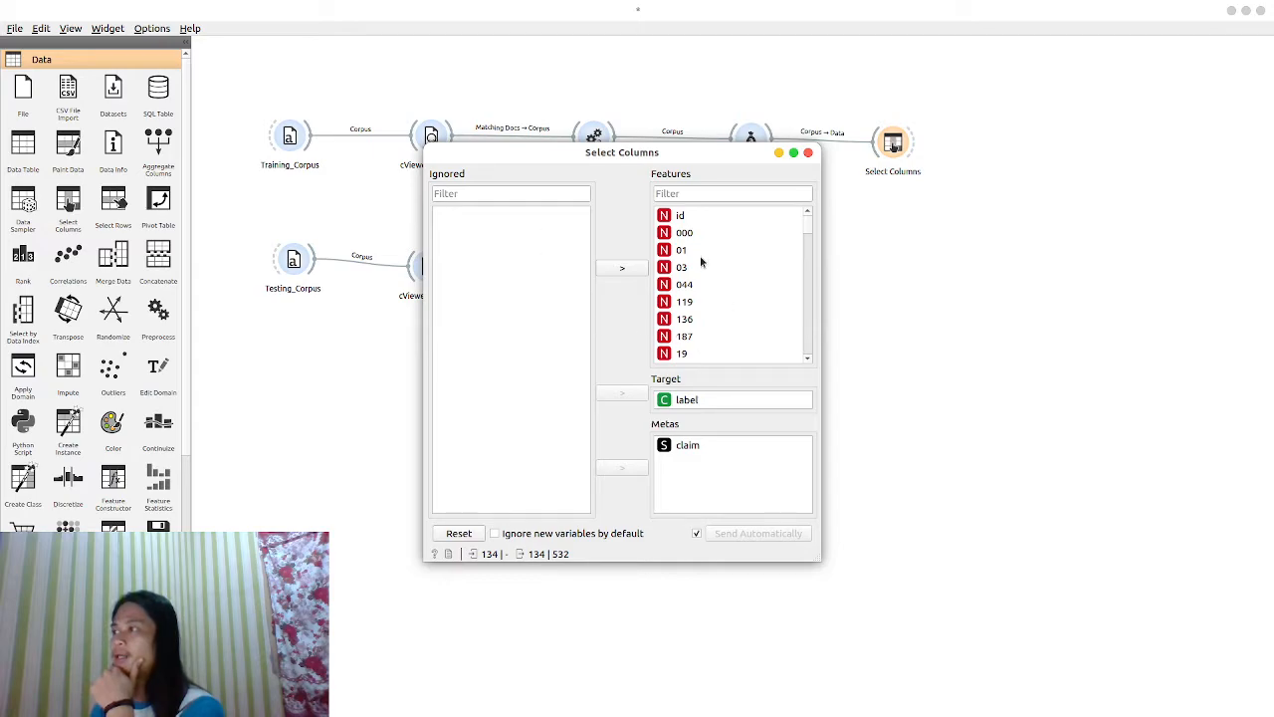
{"action": "left_click", "coordinate": [722, 302]}
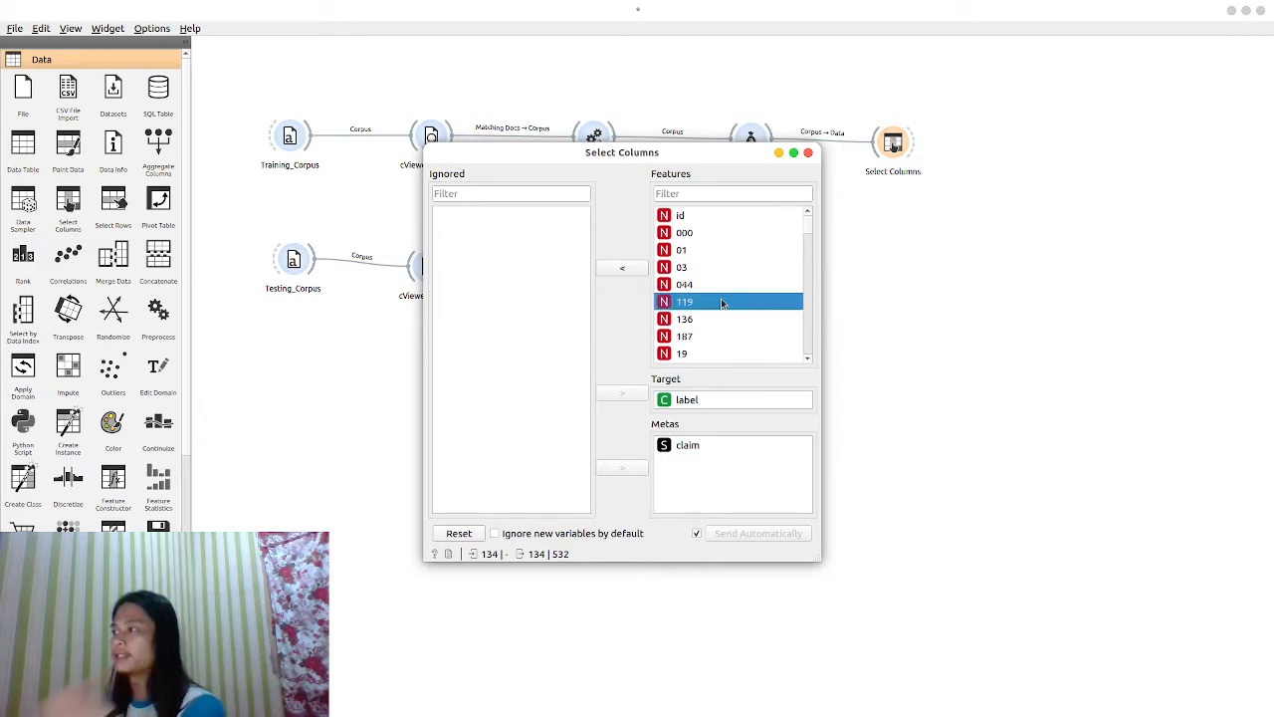
{"action": "key", "text": "ctrl+a"}
{"action": "left_click", "coordinate": [635, 269]}
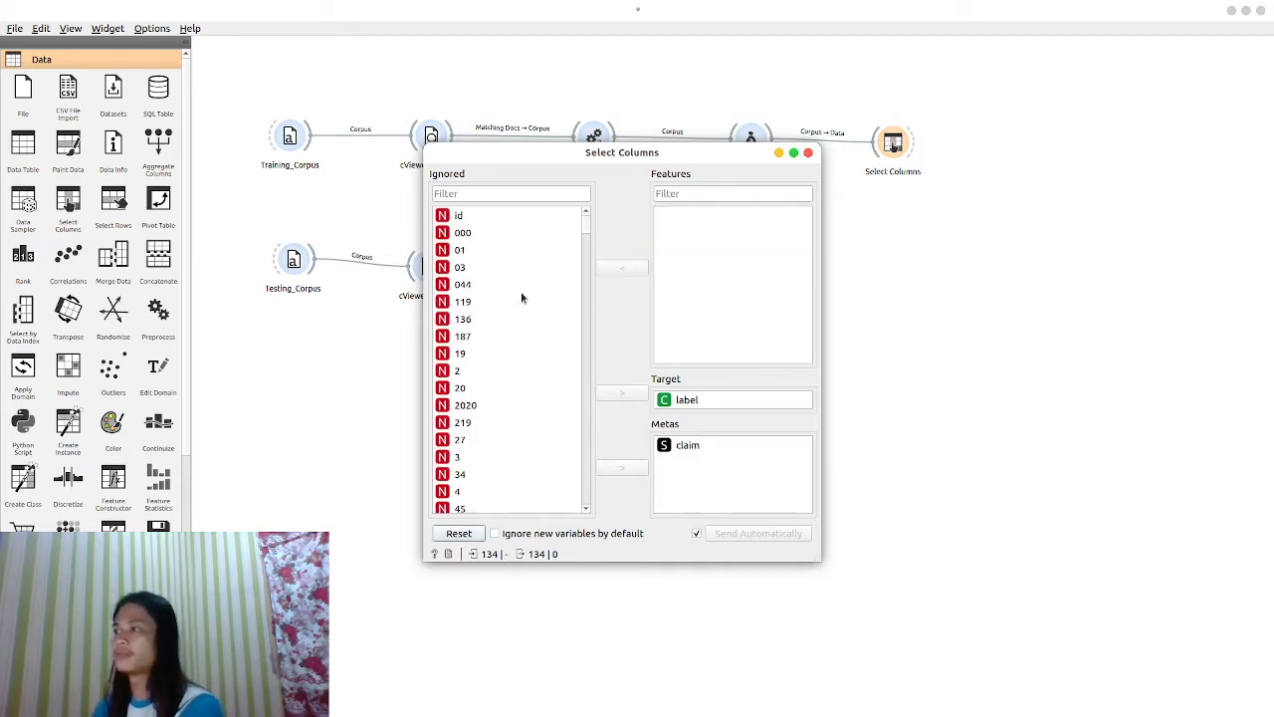
{"action": "left_click", "coordinate": [521, 298]}
{"action": "key", "text": "ctrl+a"}
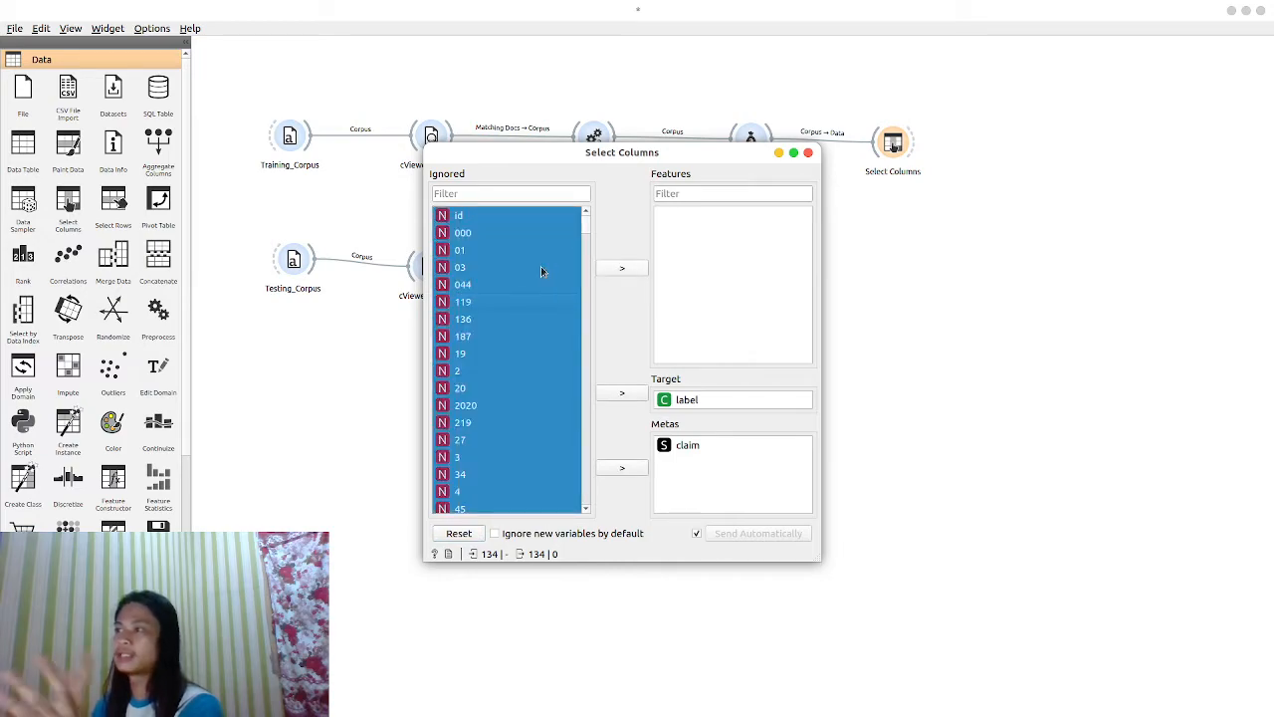
{"action": "left_click", "coordinate": [628, 269]}
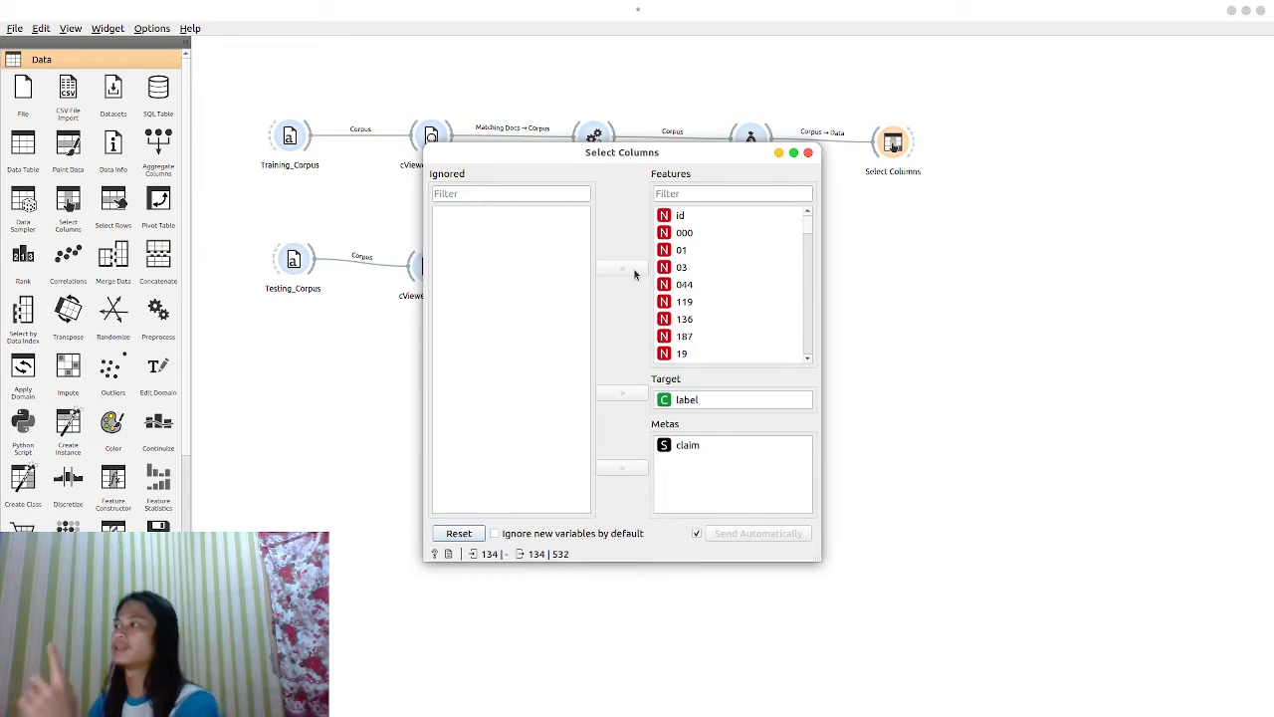
{"action": "left_click", "coordinate": [808, 152]}
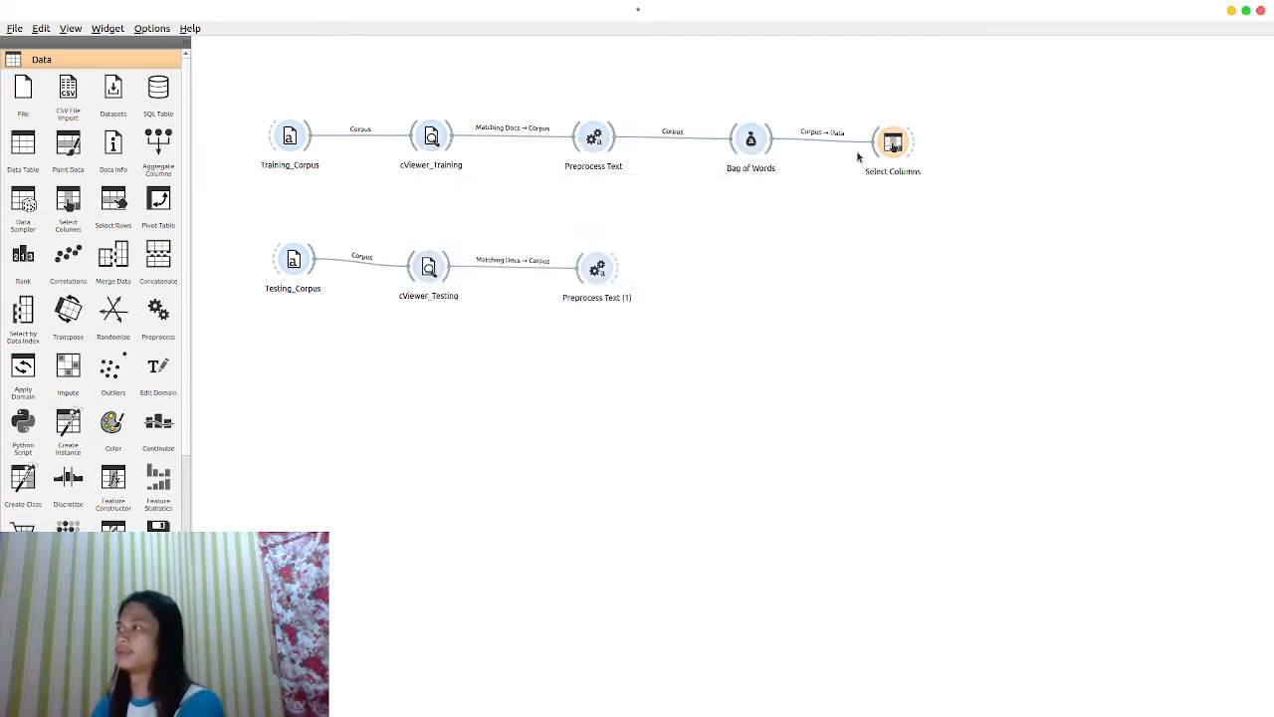
{"action": "left_click", "coordinate": [892, 145]}
{"action": "left_click", "coordinate": [880, 213]}
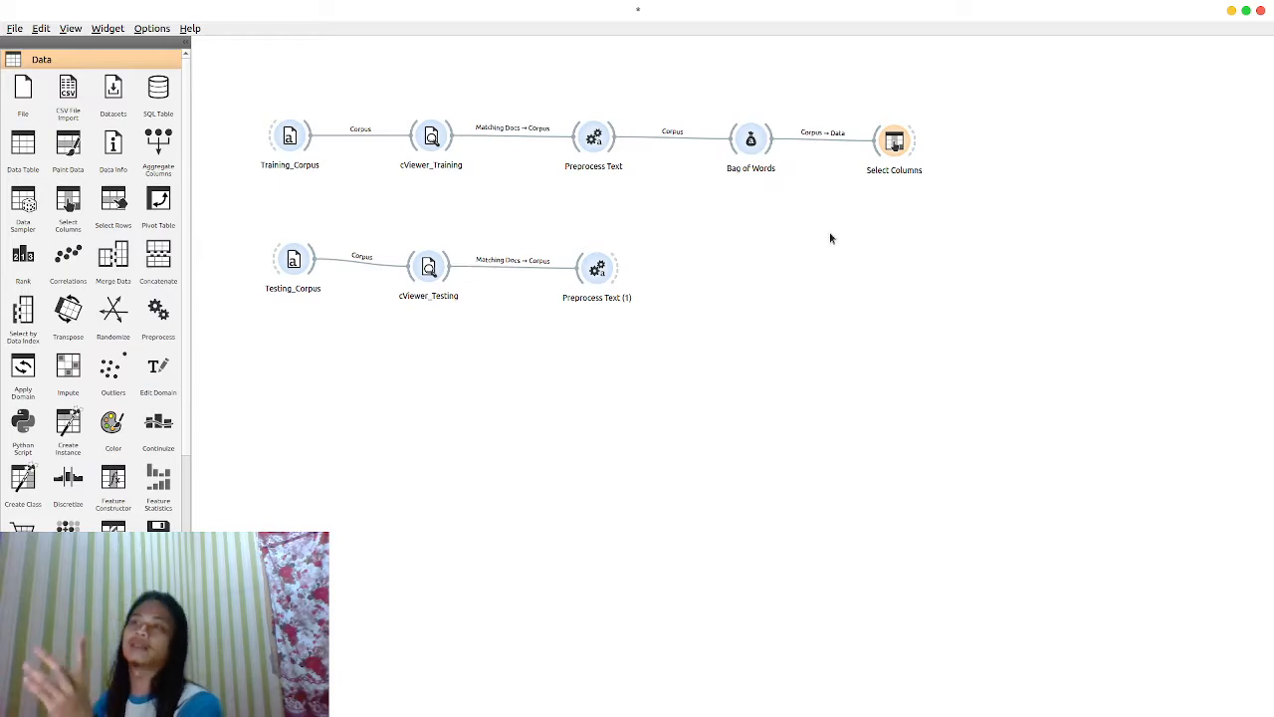
{"action": "scroll", "coordinate": [119, 419], "scroll_direction": "down", "scroll_amount": 3}
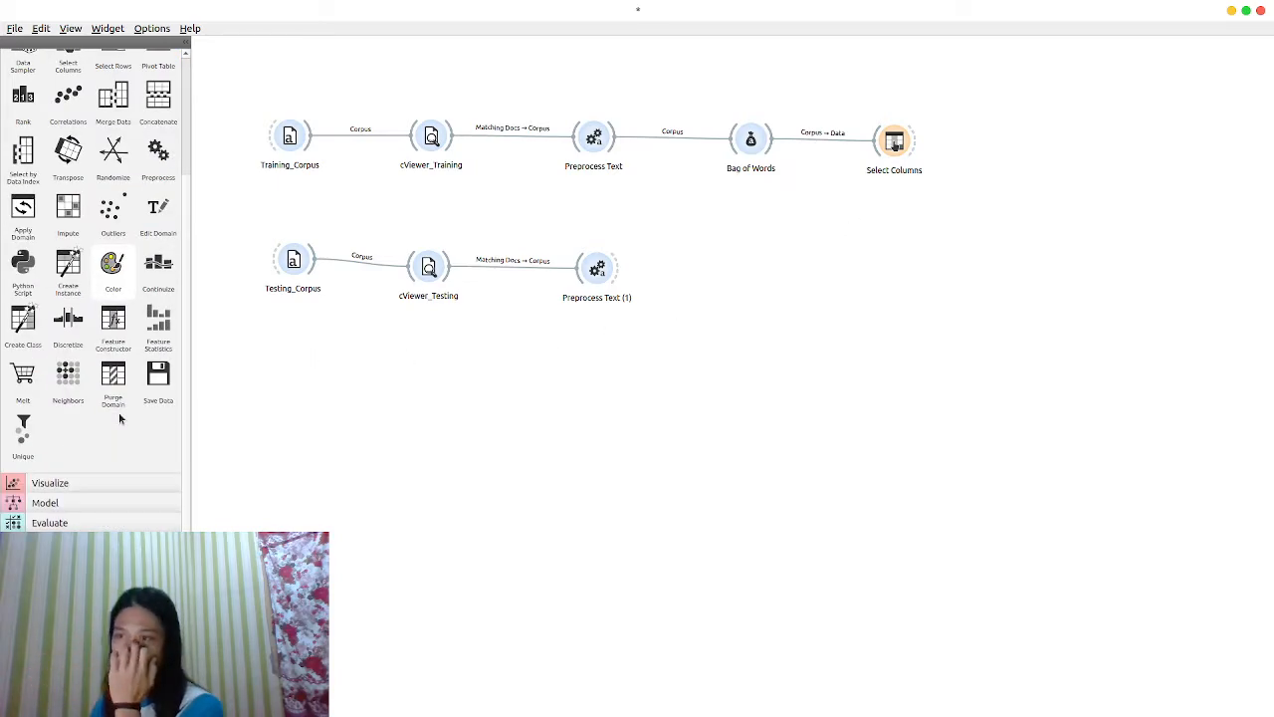
{"action": "left_click", "coordinate": [74, 510]}
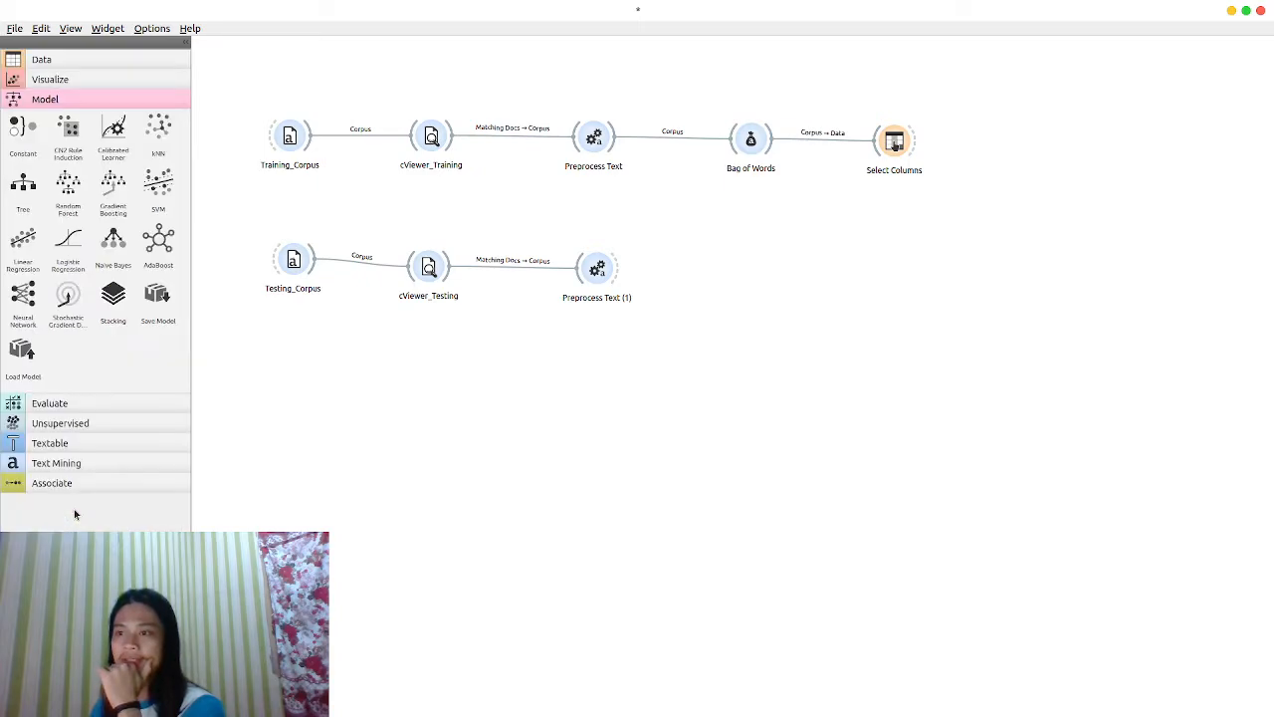
{"action": "left_click", "coordinate": [117, 80]}
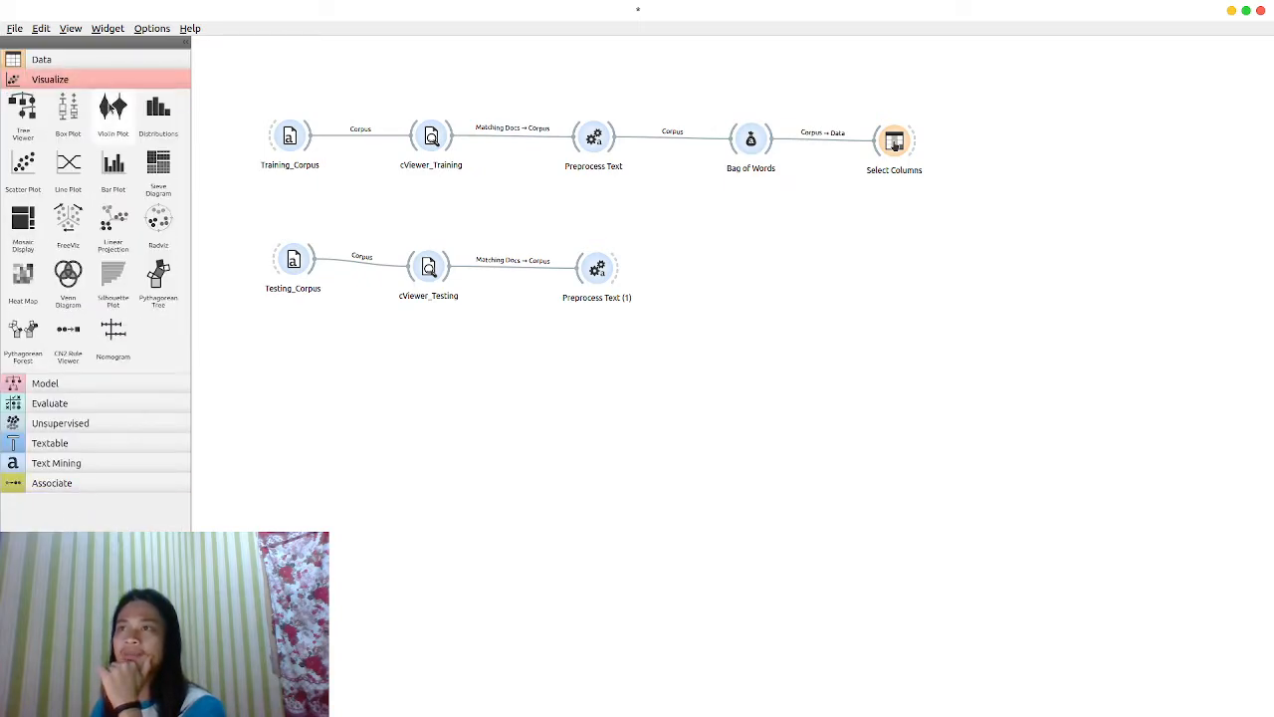
{"action": "left_click", "coordinate": [96, 425]}
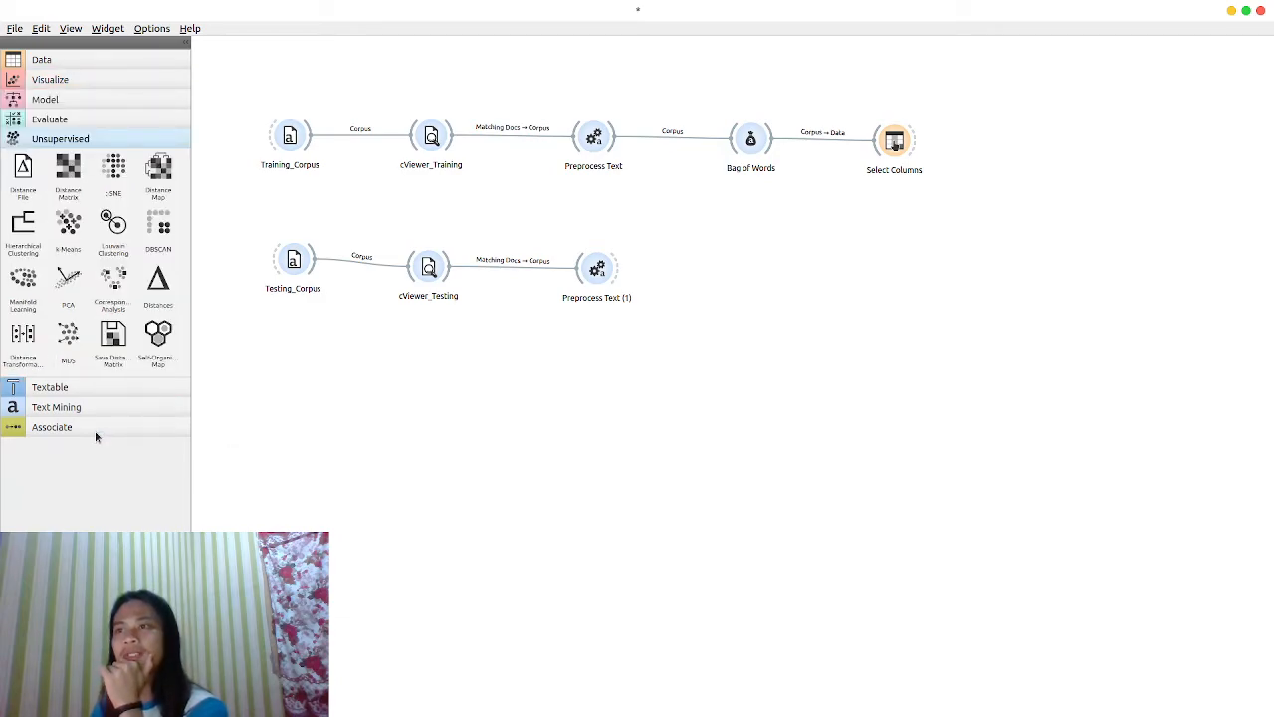
{"action": "left_click", "coordinate": [109, 406]}
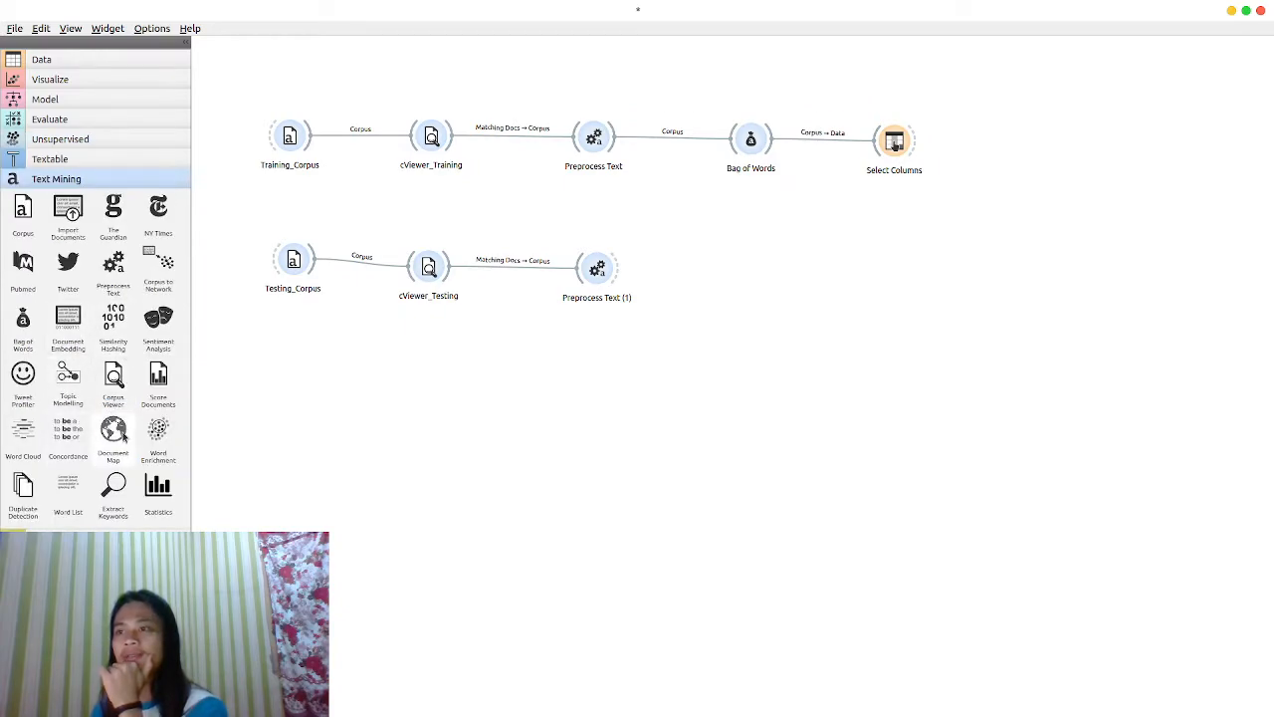
{"action": "left_click", "coordinate": [94, 79]}
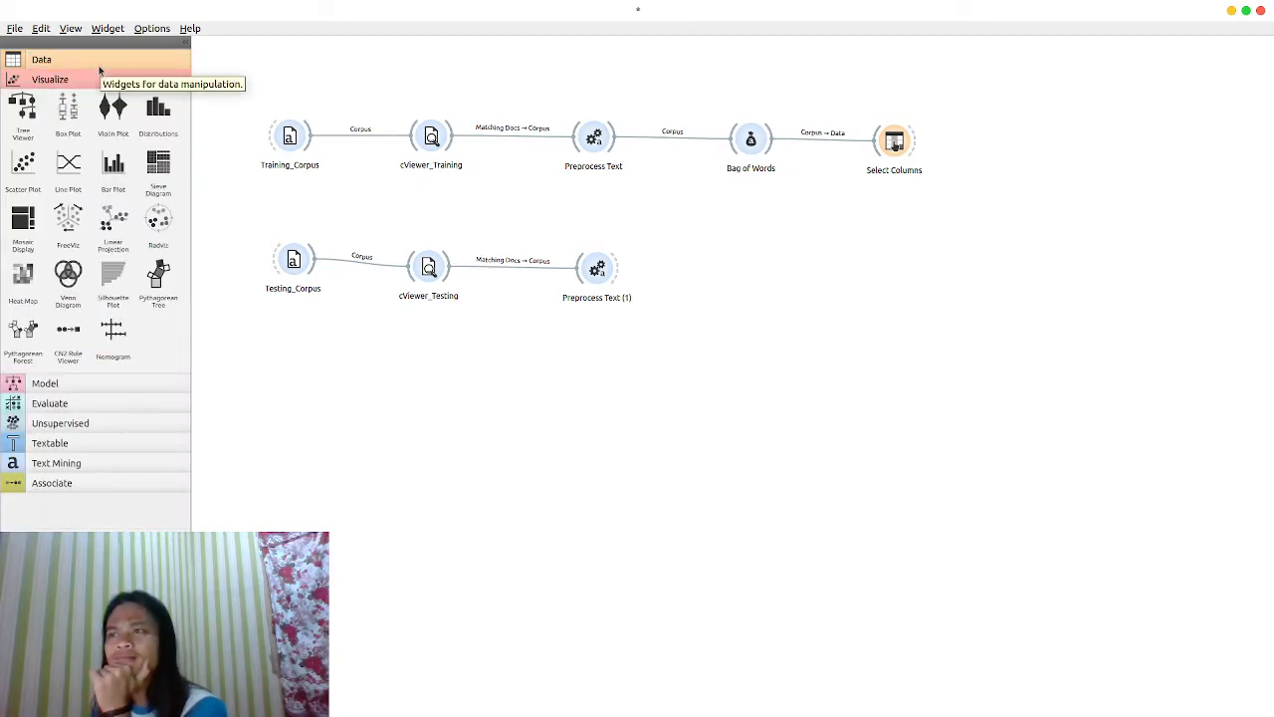
{"action": "left_click", "coordinate": [99, 65]}
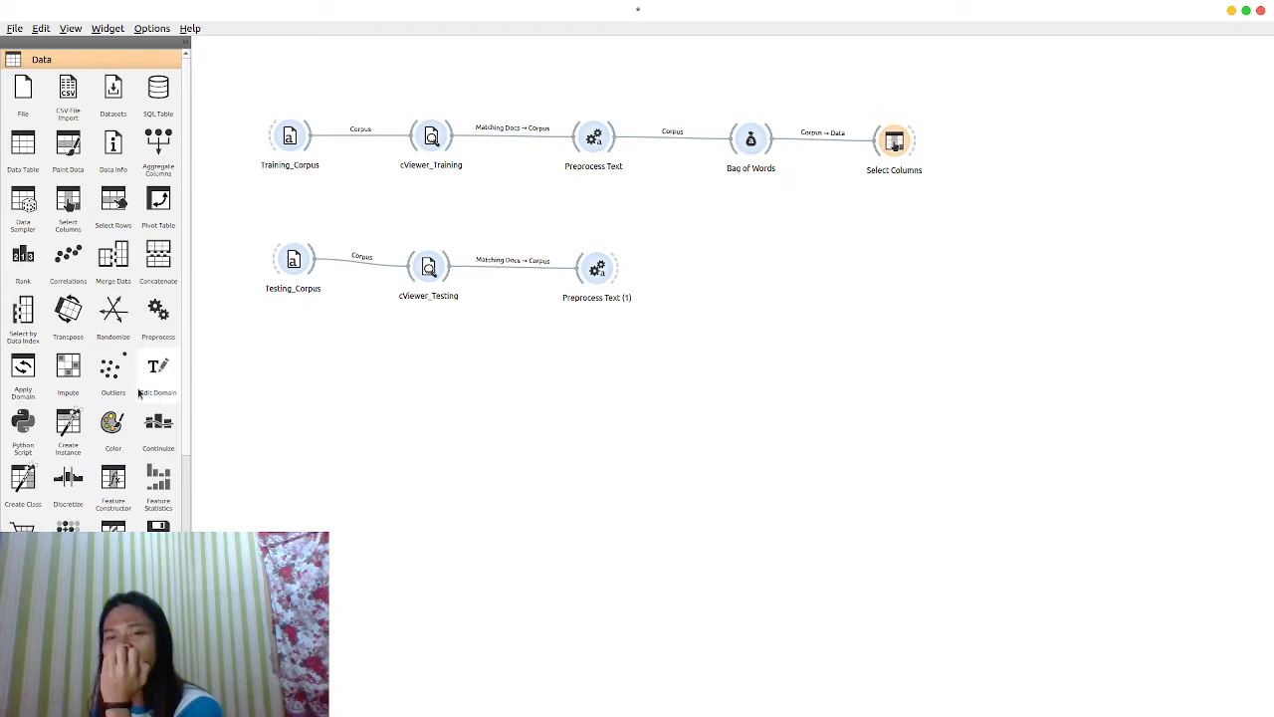
{"action": "scroll", "coordinate": [140, 393], "scroll_direction": "down", "scroll_amount": 3}
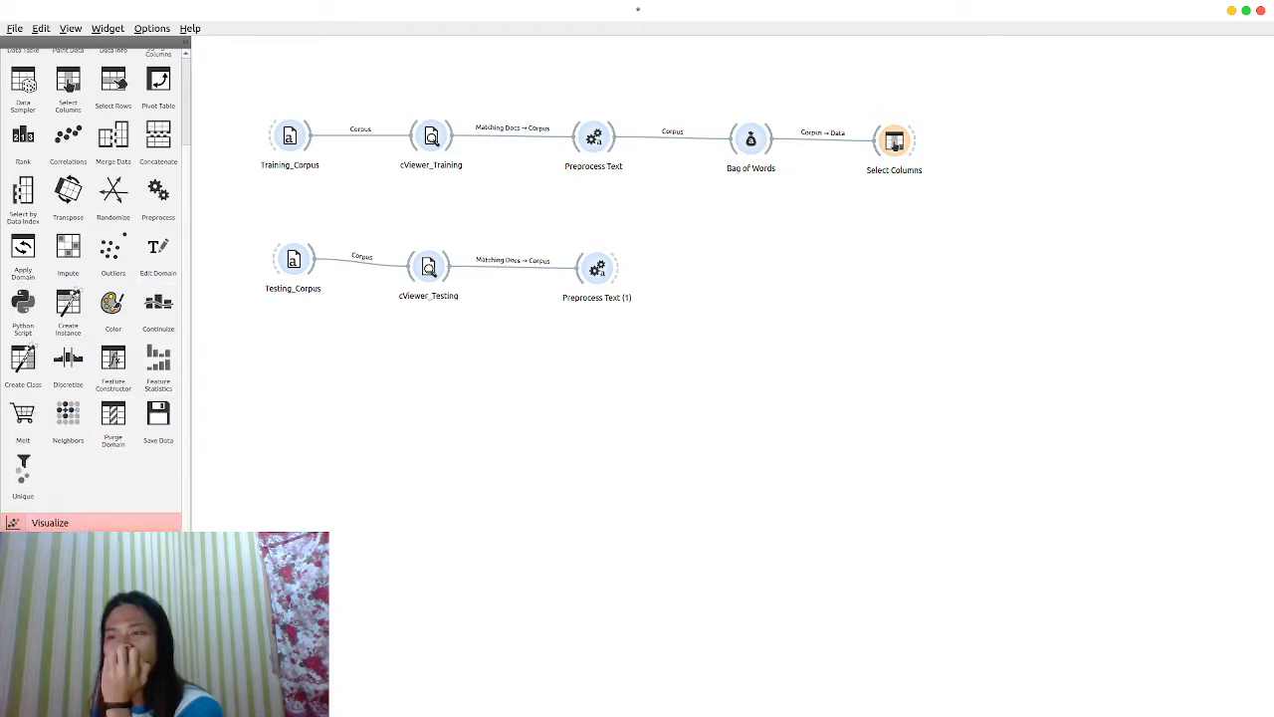
Step: Add a Naive Bayes model connected to Select Columns, place it just below that widget, and check its settings
{"action": "left_click", "coordinate": [60, 523]}
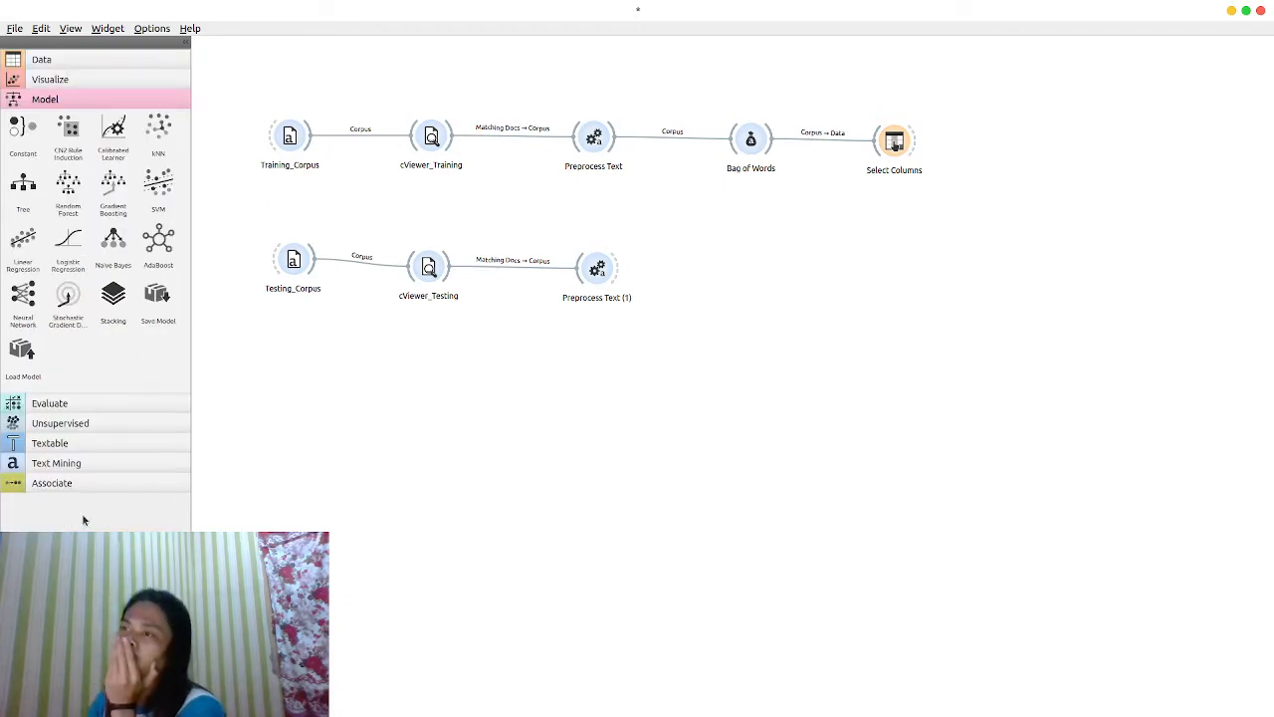
{"action": "left_click", "coordinate": [113, 239]}
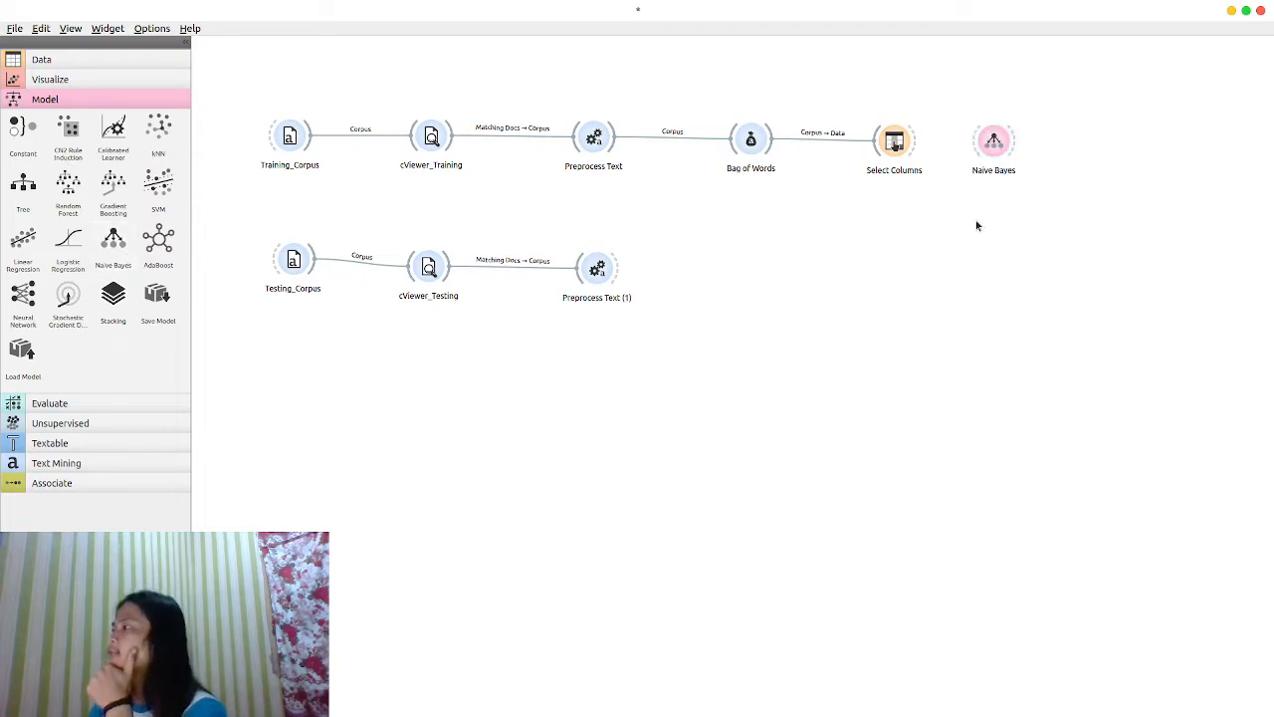
{"action": "mouse_move", "coordinate": [994, 140]}
{"action": "left_mouse_down"}
{"action": "mouse_move", "coordinate": [993, 193]}
{"action": "mouse_move", "coordinate": [1010, 218]}
{"action": "mouse_move", "coordinate": [918, 144]}
{"action": "left_mouse_up"}
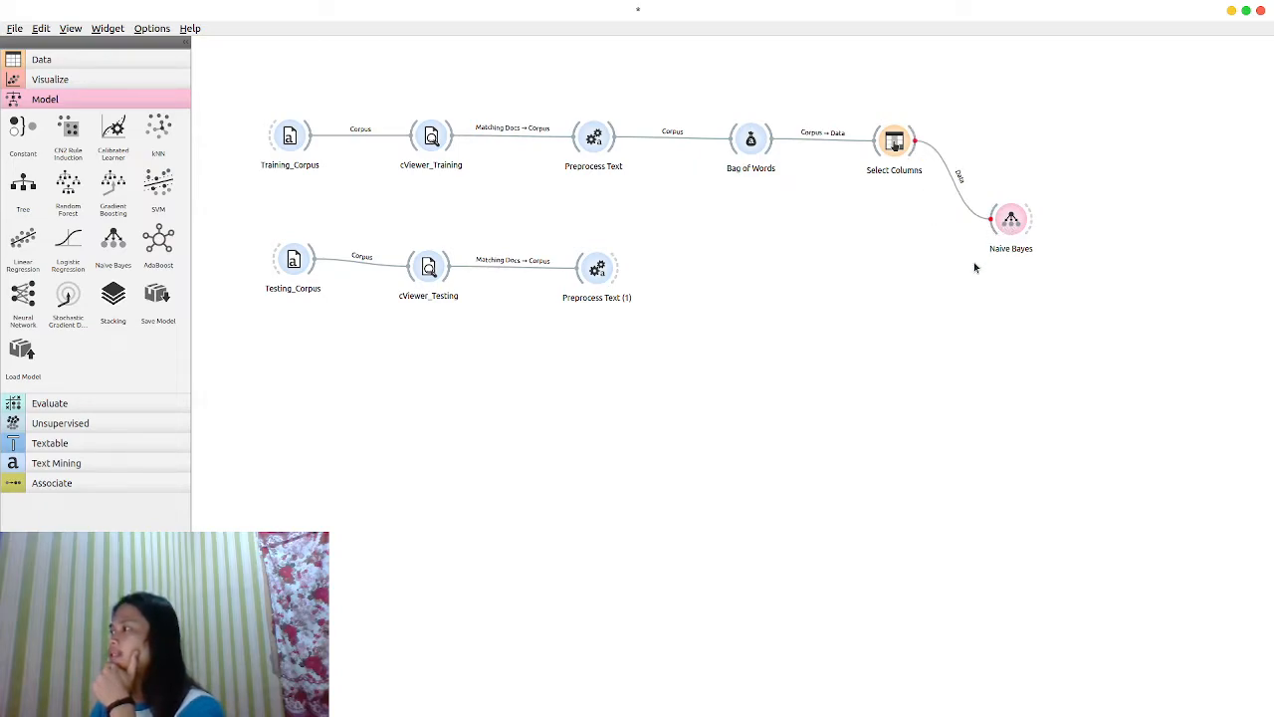
{"action": "left_click_drag", "start_coordinate": [1008, 225], "coordinate": [1001, 223]}
{"action": "double_click", "coordinate": [1001, 223]}
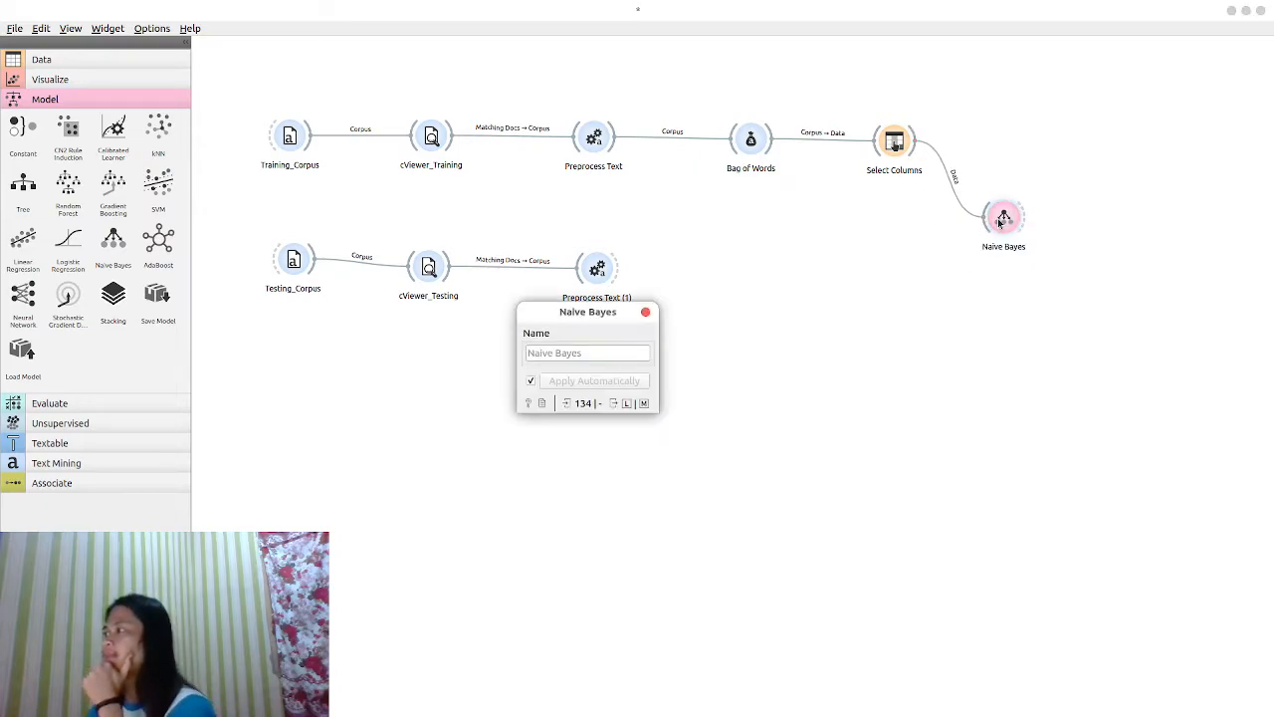
{"action": "left_click", "coordinate": [645, 313]}
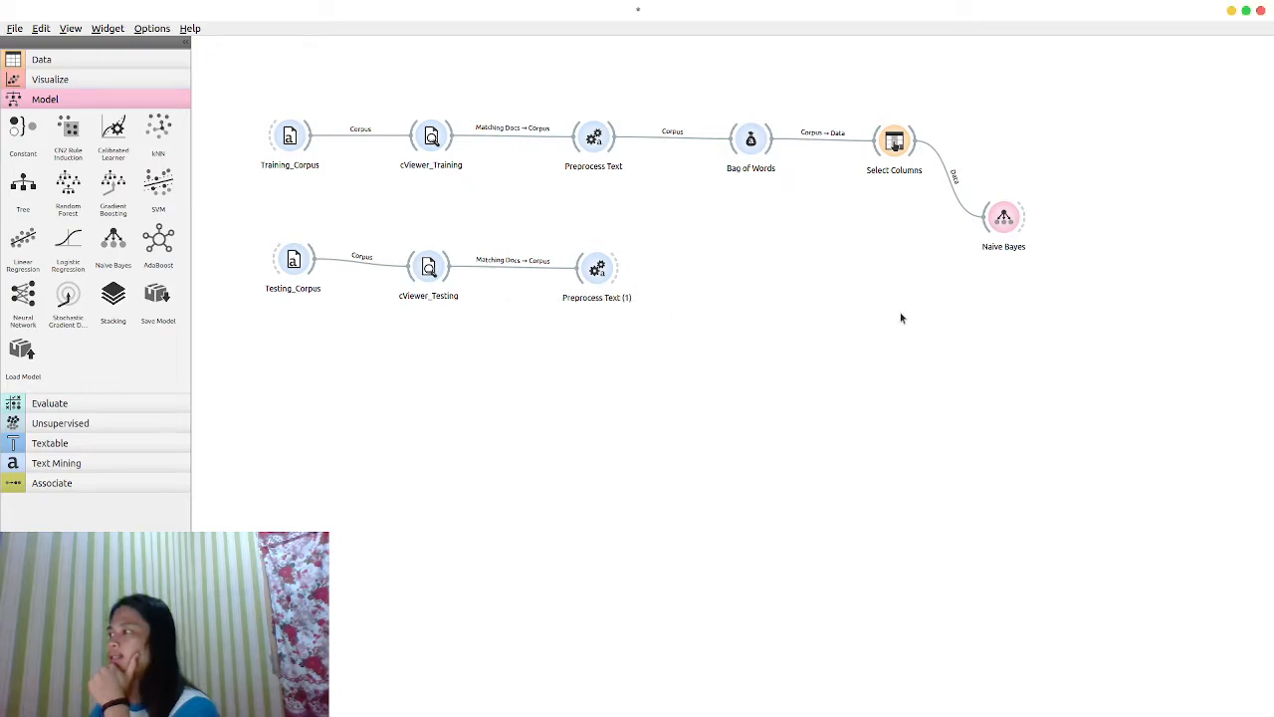
{"action": "left_click_drag", "start_coordinate": [1003, 217], "coordinate": [997, 209]}
{"action": "left_click", "coordinate": [976, 294]}
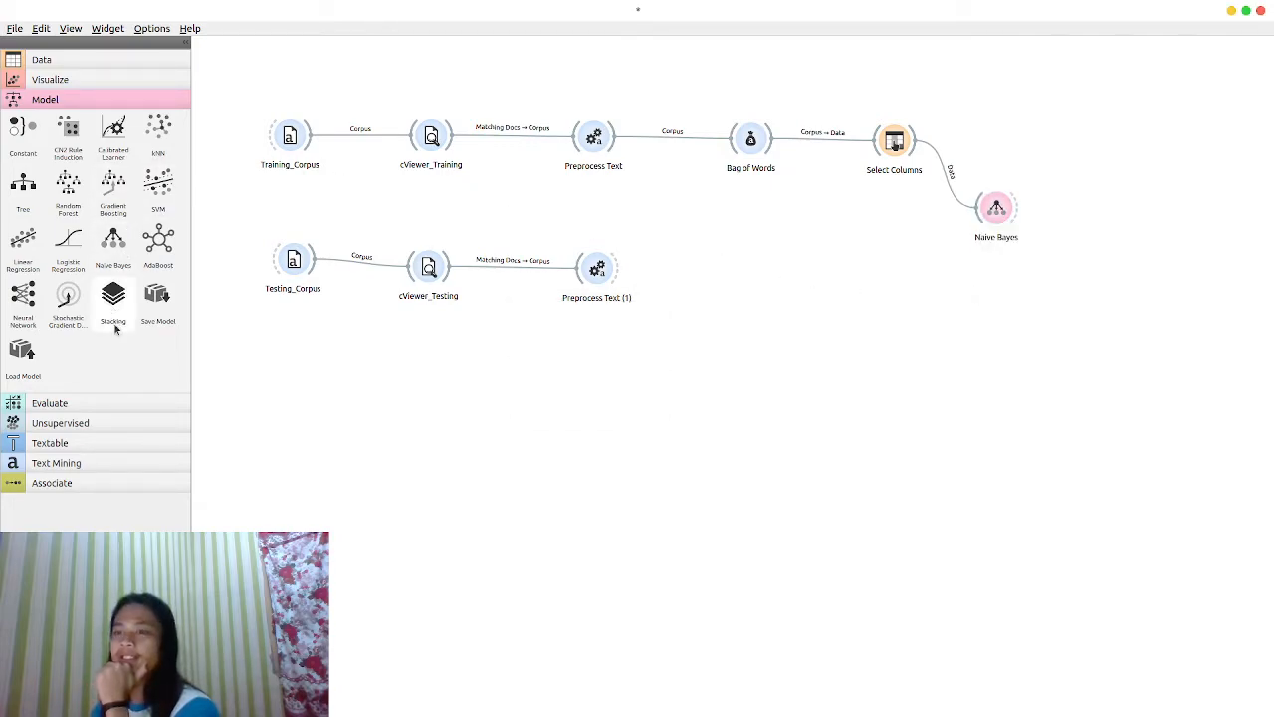
Step: Add a Predictions widget below Naive Bayes, shift the testing branch down, and connect the Naive Bayes model to Predictions
{"action": "left_click", "coordinate": [92, 406]}
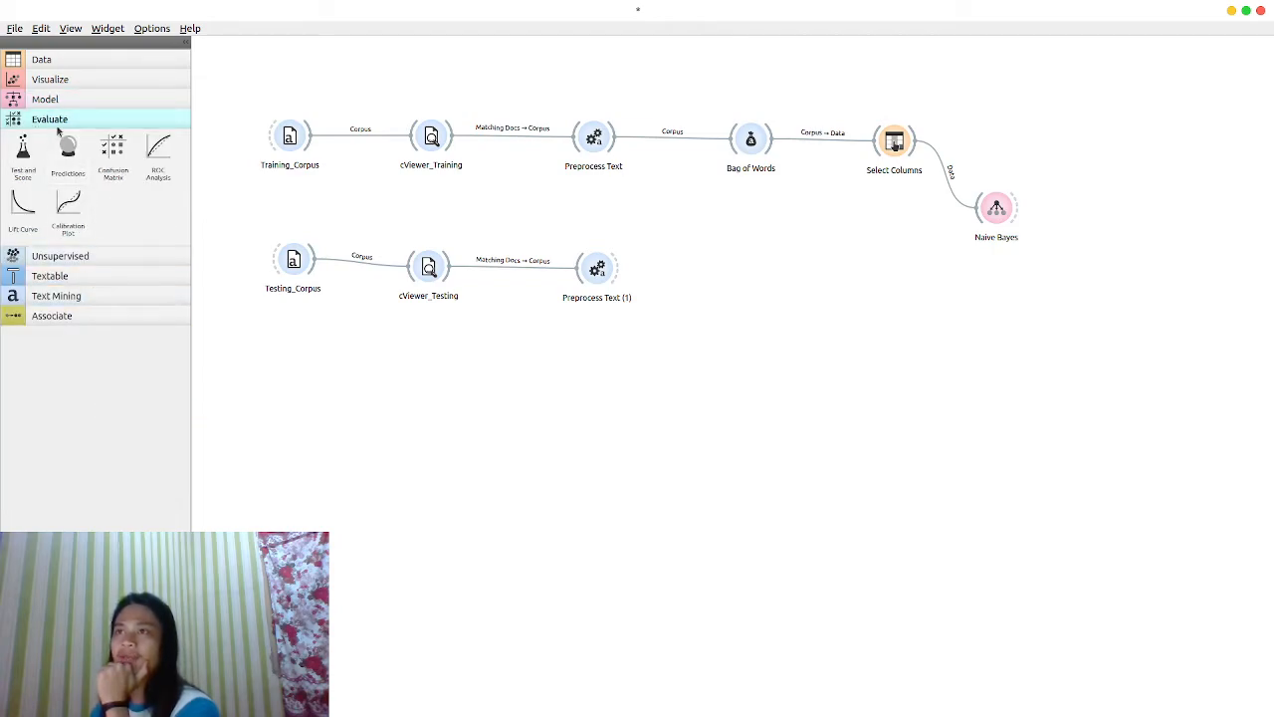
{"action": "left_click_drag", "start_coordinate": [68, 164], "coordinate": [1027, 281]}
{"action": "left_click_drag", "start_coordinate": [998, 236], "coordinate": [993, 217]}
{"action": "left_click_drag", "start_coordinate": [715, 242], "coordinate": [289, 317]}
{"action": "left_click_drag", "start_coordinate": [434, 271], "coordinate": [428, 320]}
{"action": "left_click", "coordinate": [780, 356]}
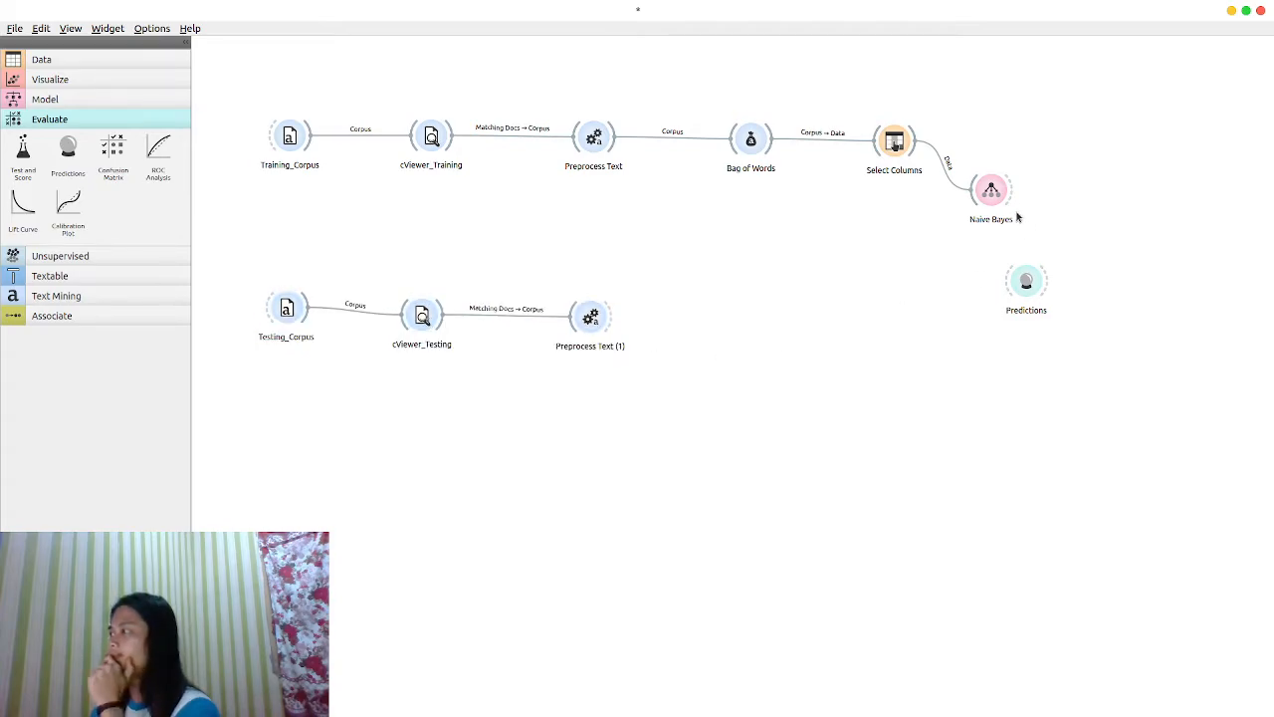
{"action": "mouse_move", "coordinate": [1015, 194]}
{"action": "left_mouse_down"}
{"action": "mouse_move", "coordinate": [1012, 293]}
{"action": "mouse_move", "coordinate": [1062, 291]}
{"action": "left_mouse_up"}
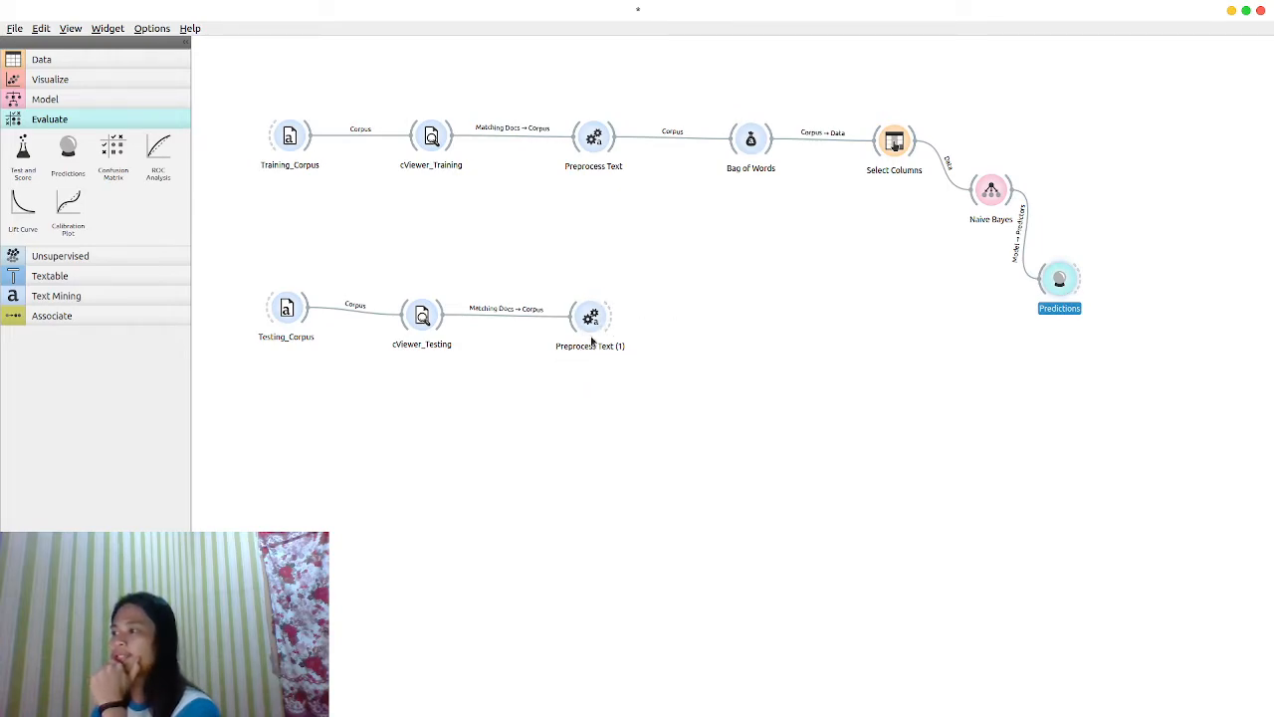
Step: Connect the testing branch's Preprocess Text (1) to Predictions and move the testing branch up level with it
{"action": "left_click_drag", "start_coordinate": [610, 316], "coordinate": [1038, 289]}
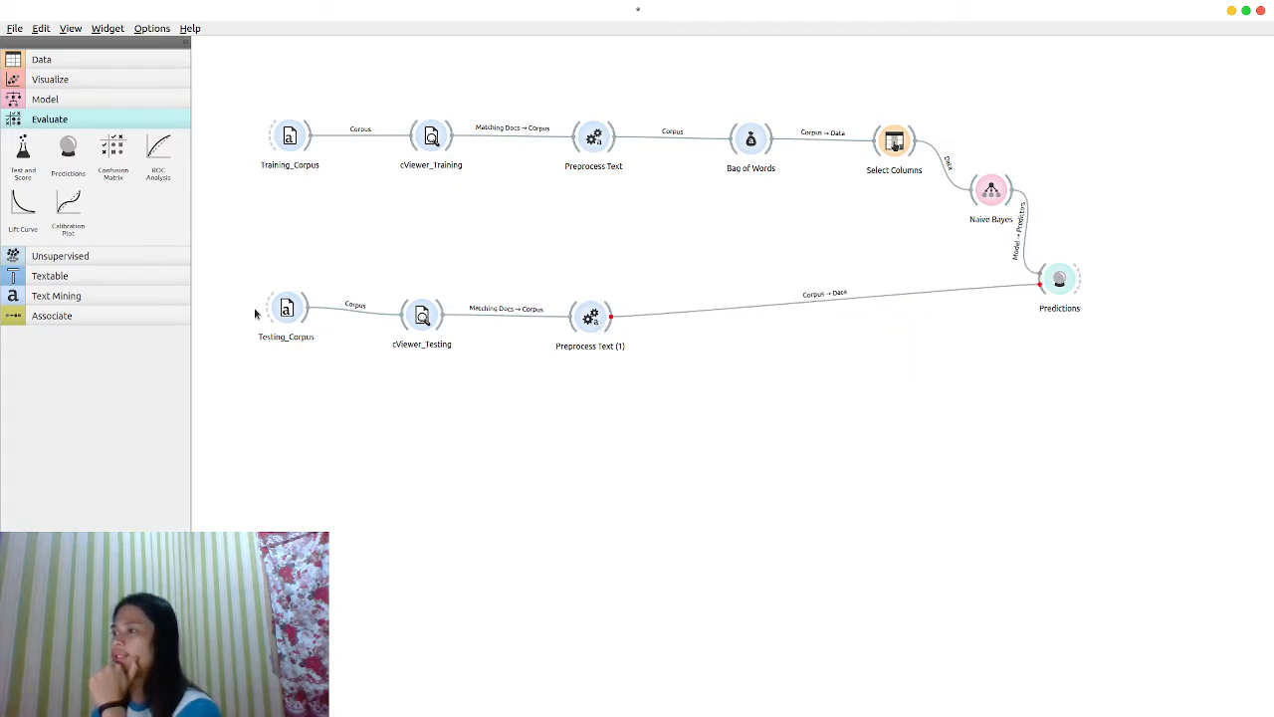
{"action": "left_click_drag", "start_coordinate": [709, 396], "coordinate": [292, 285]}
{"action": "left_click_drag", "start_coordinate": [595, 320], "coordinate": [596, 283]}
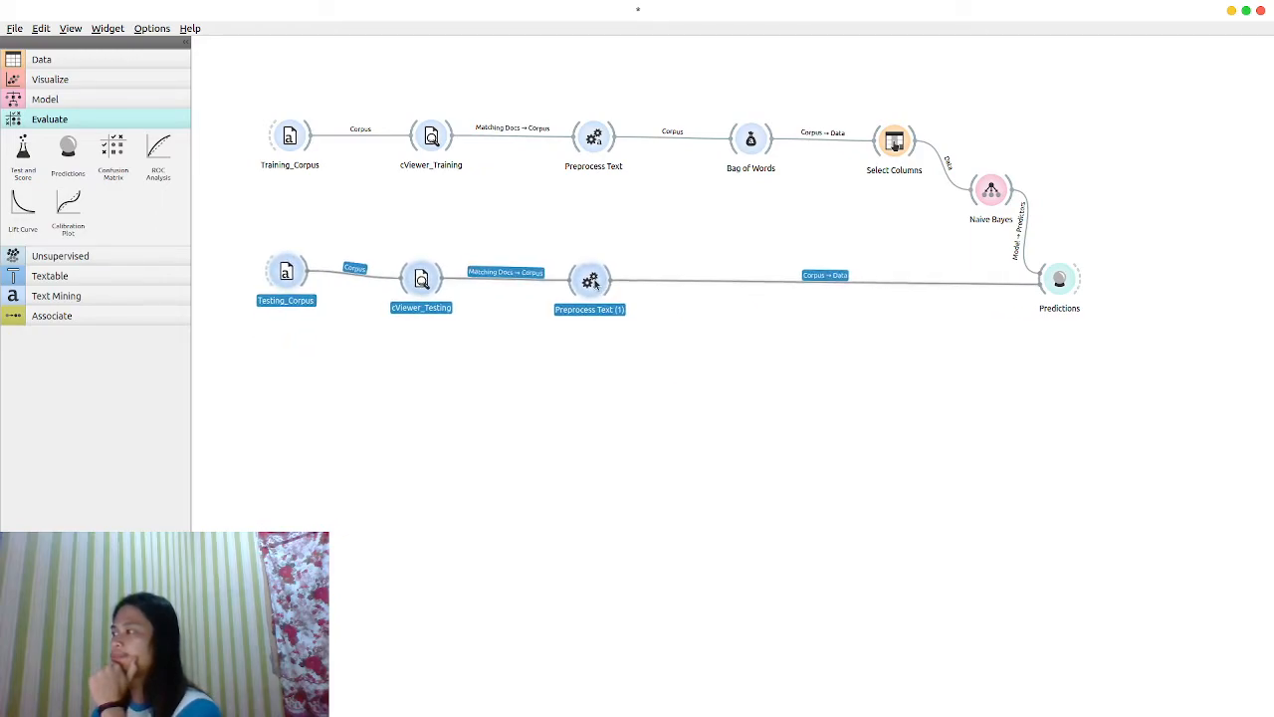
{"action": "left_click", "coordinate": [949, 327]}
Step: Open Predictions, show the class probabilities for FAKTA and HOAX, and return to showing only the predicted classes
{"action": "left_click_drag", "start_coordinate": [1063, 284], "coordinate": [1073, 284]}
{"action": "double_click", "coordinate": [1073, 282]}
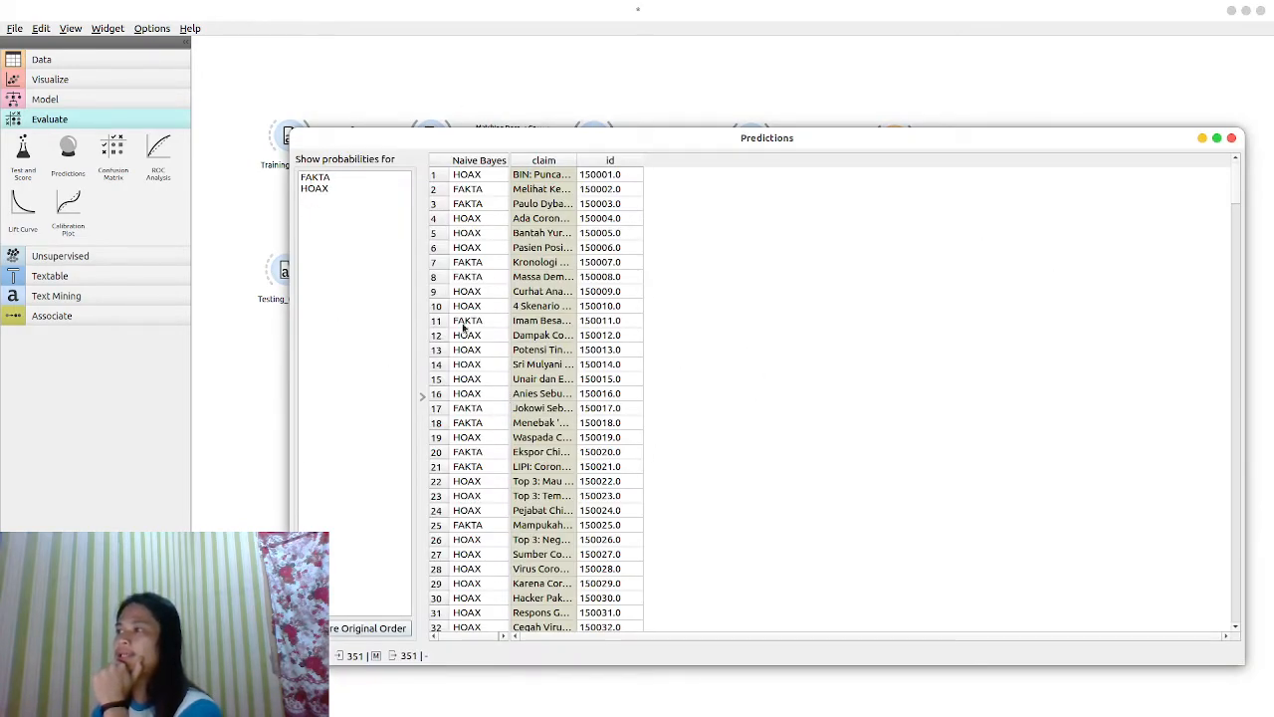
{"action": "left_click", "coordinate": [329, 179]}
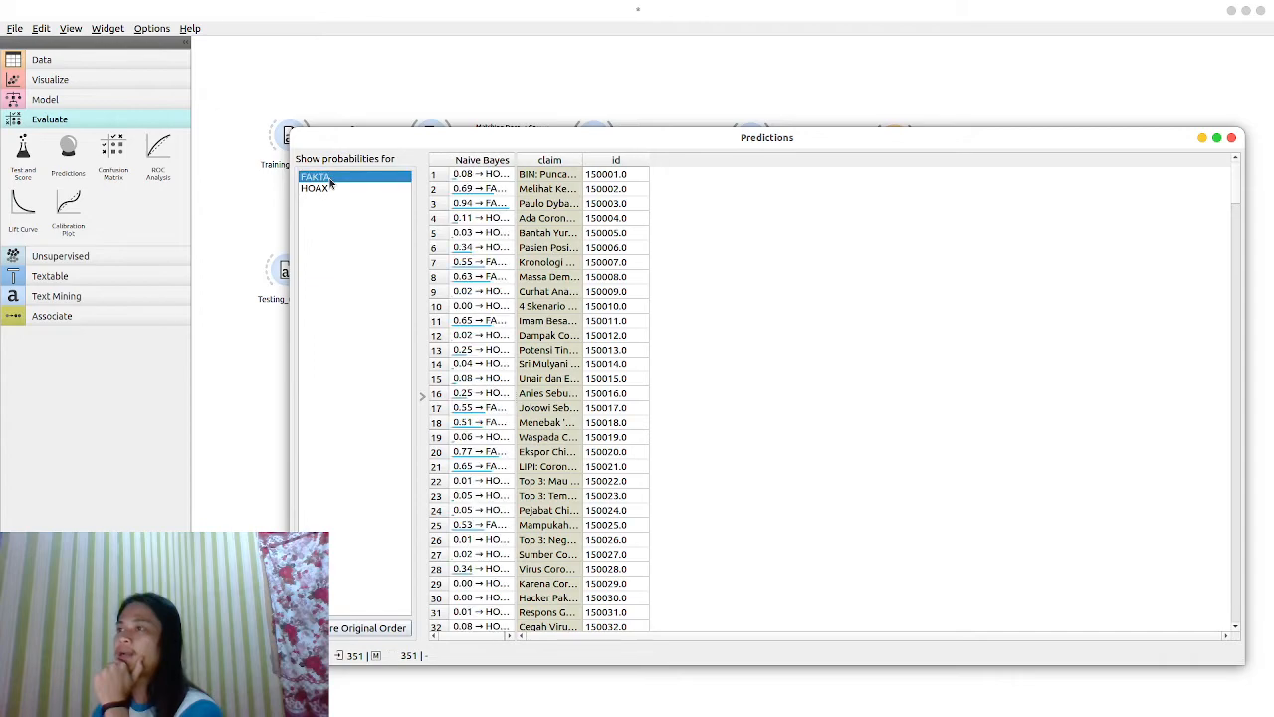
{"action": "left_click", "coordinate": [329, 189]}
{"action": "left_click", "coordinate": [334, 237]}
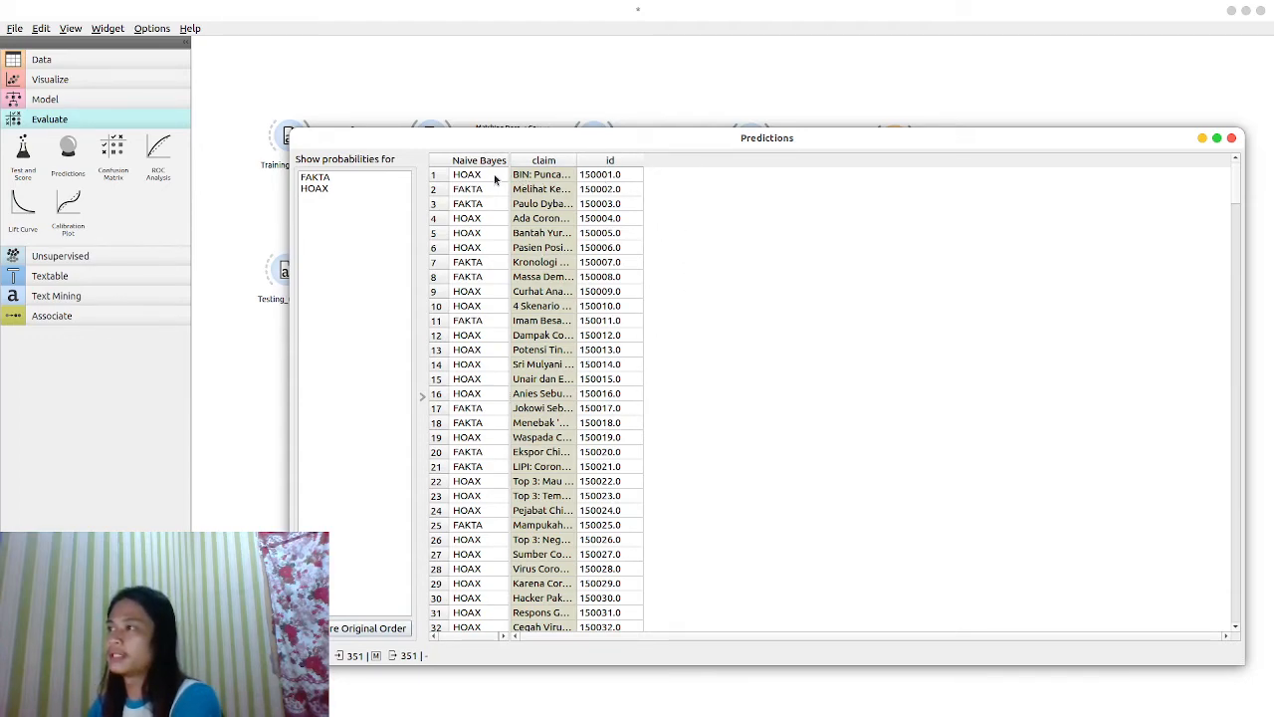
Step: Examine the Naive Bayes class assigned to individual claims in the Predictions table
{"action": "left_click_drag", "start_coordinate": [1235, 199], "coordinate": [1272, 148]}
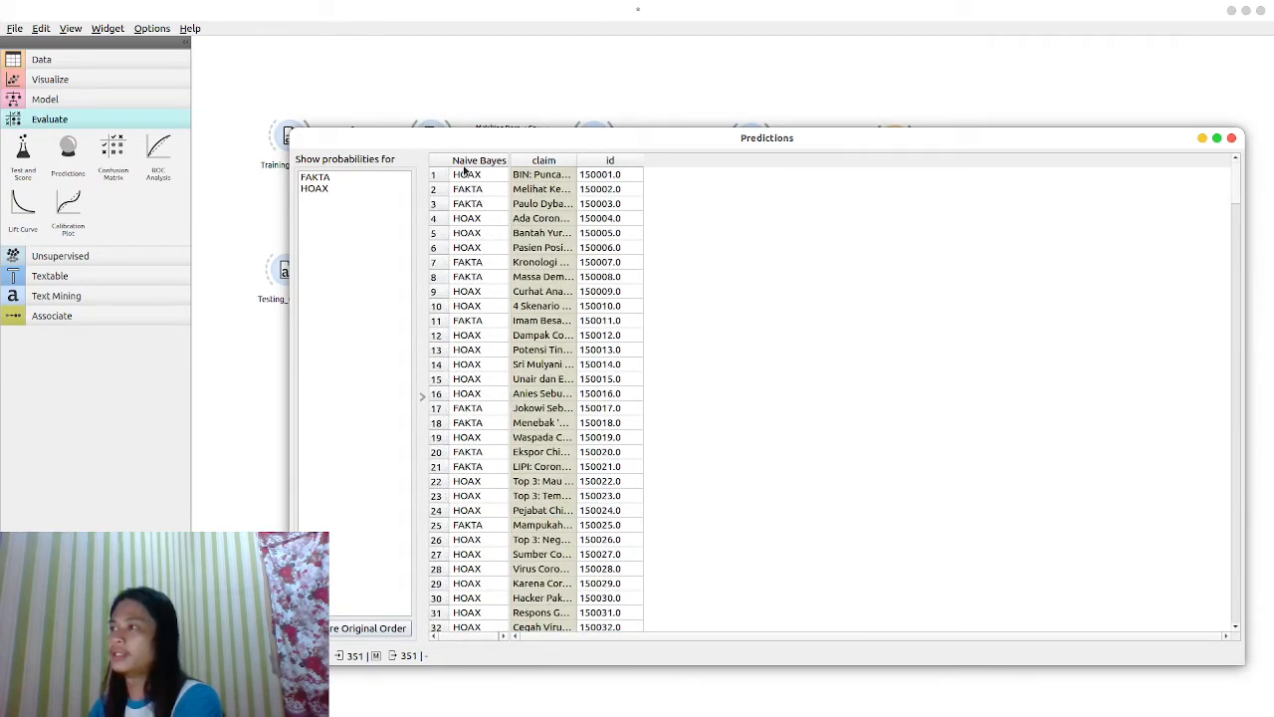
{"action": "left_click", "coordinate": [614, 264]}
{"action": "left_click", "coordinate": [549, 283]}
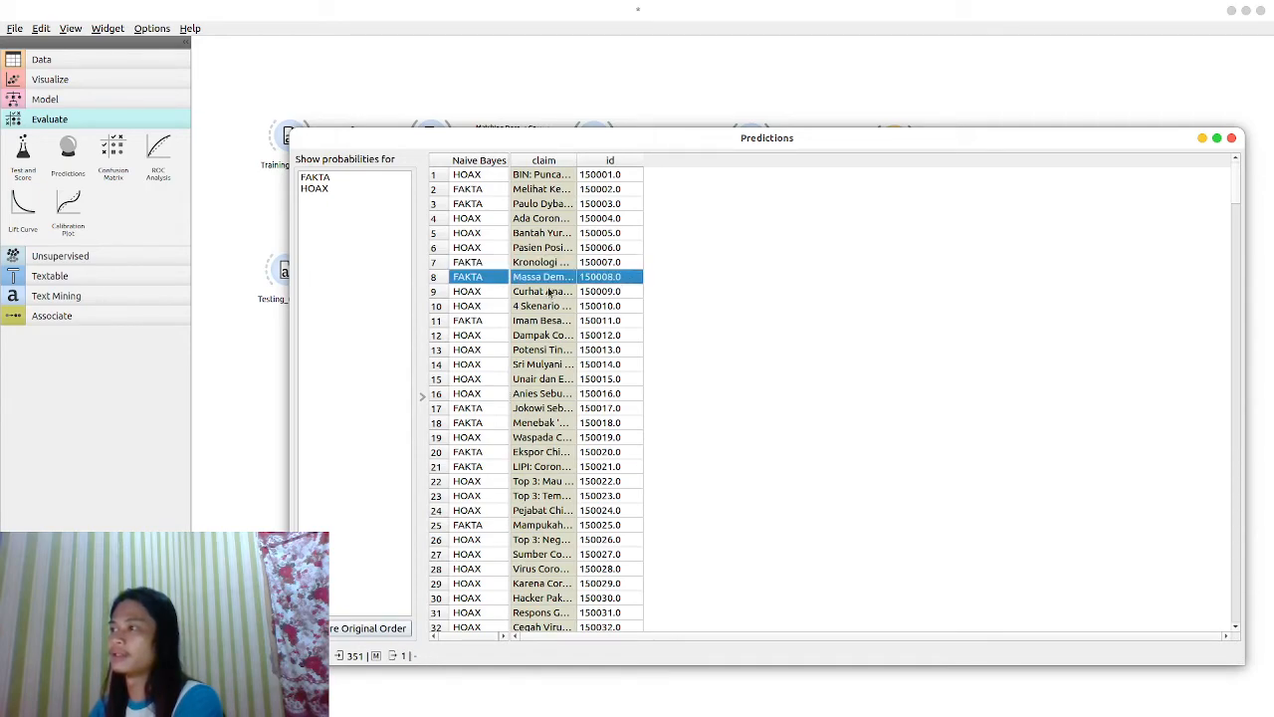
{"action": "left_click", "coordinate": [624, 293]}
{"action": "left_click", "coordinate": [626, 305]}
{"action": "left_click", "coordinate": [856, 314]}
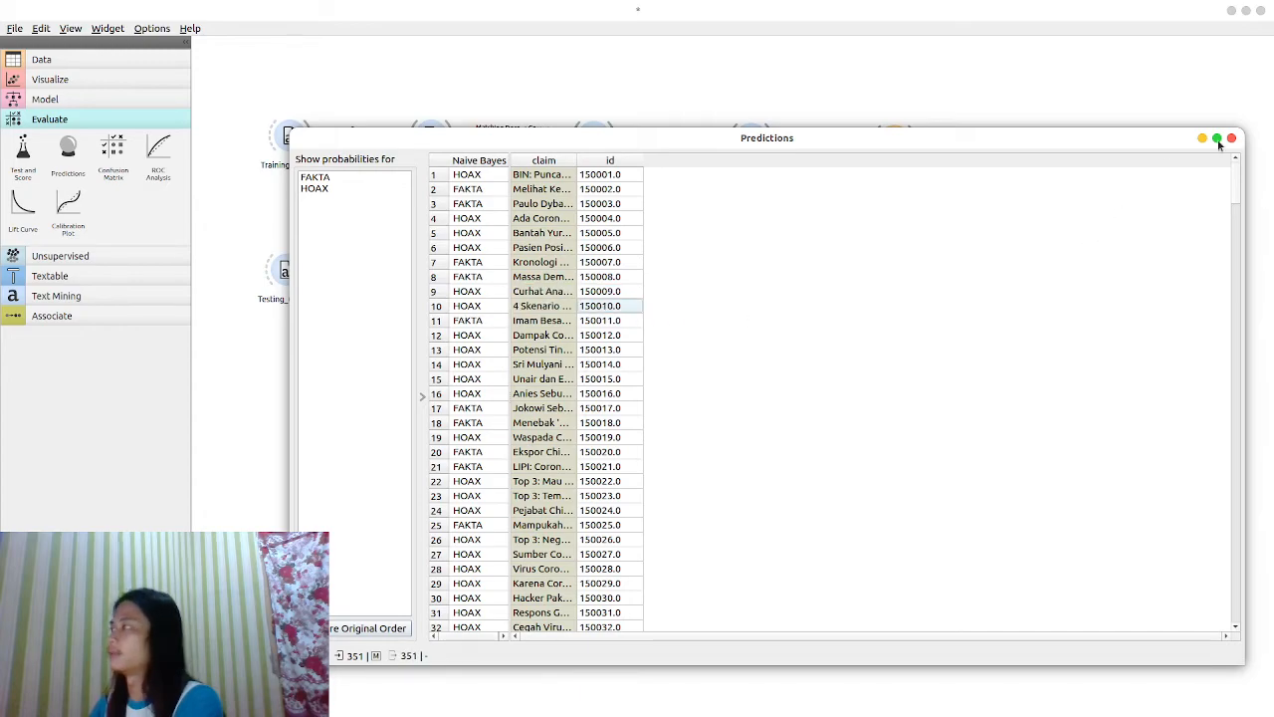
Step: Close the Predictions table and delete the whole text classification workflow from the canvas
{"action": "left_click", "coordinate": [1231, 141]}
{"action": "left_click_drag", "start_coordinate": [1213, 346], "coordinate": [262, 136]}
{"action": "key", "text": "Delete"}
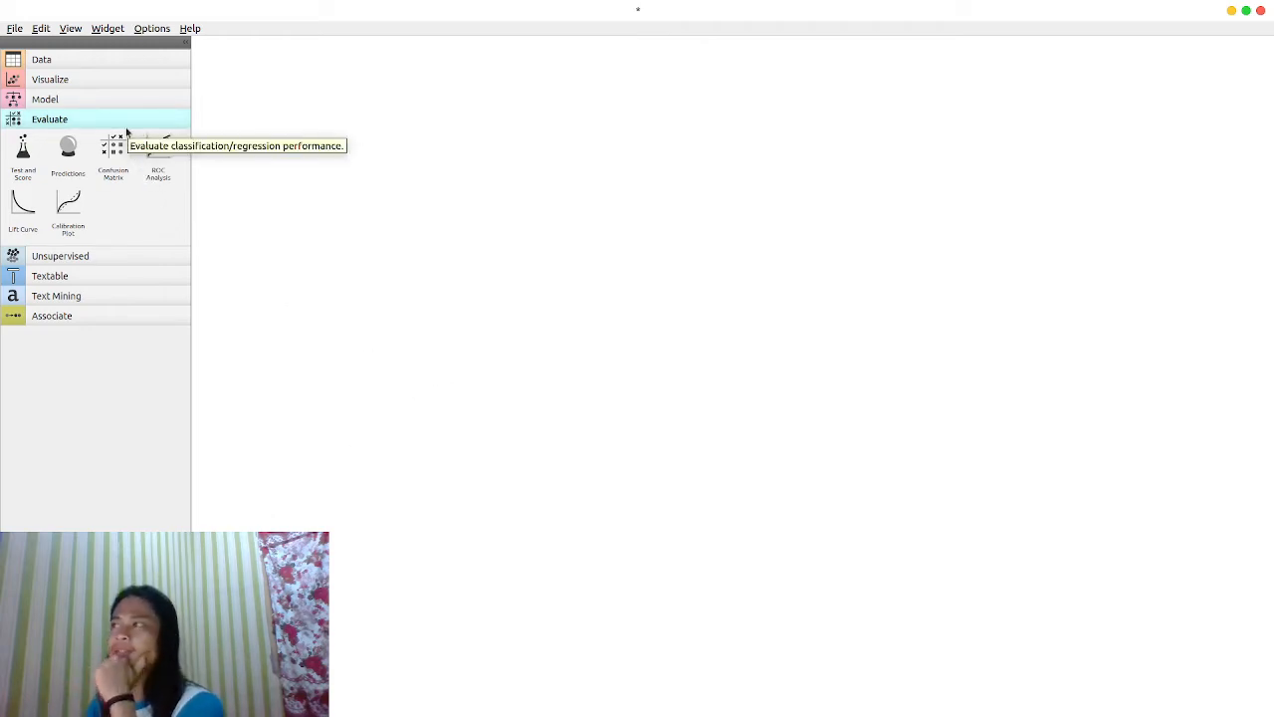
Step: Add a File widget to the empty canvas and load (Dataset Clustering) Data_Kinerja.csv into it
{"action": "left_click", "coordinate": [144, 61]}
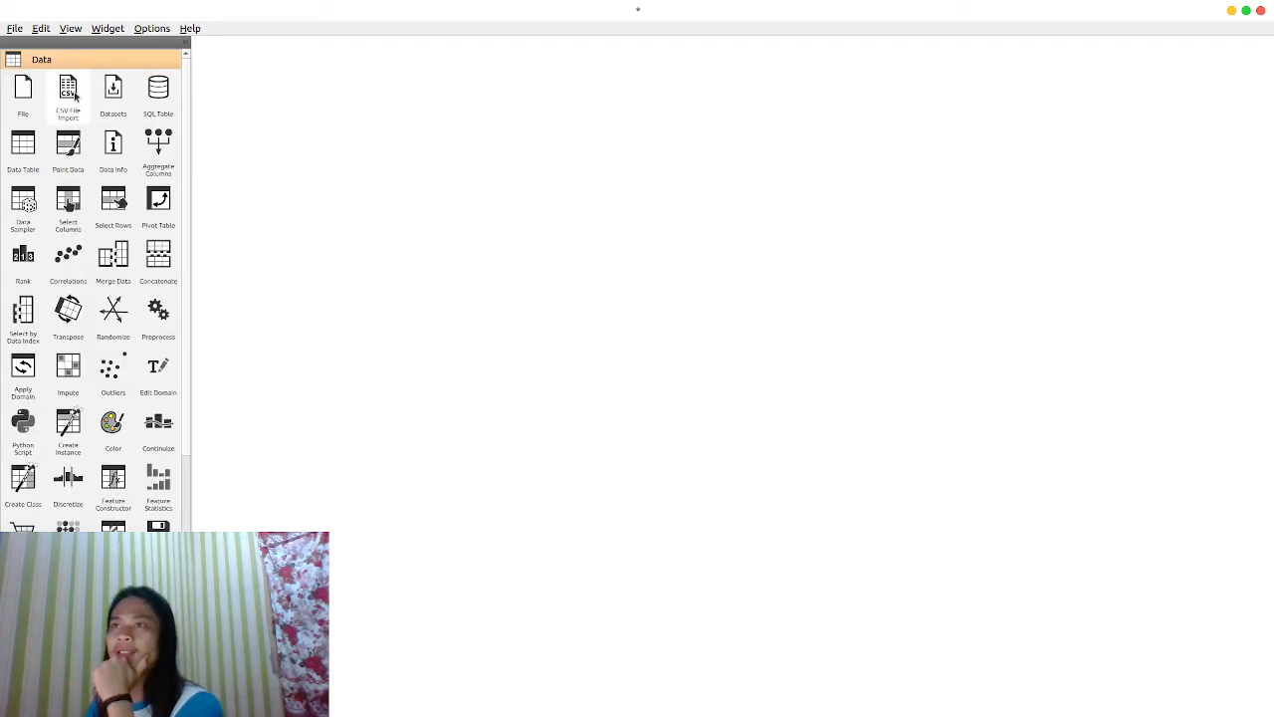
{"action": "left_click", "coordinate": [21, 91]}
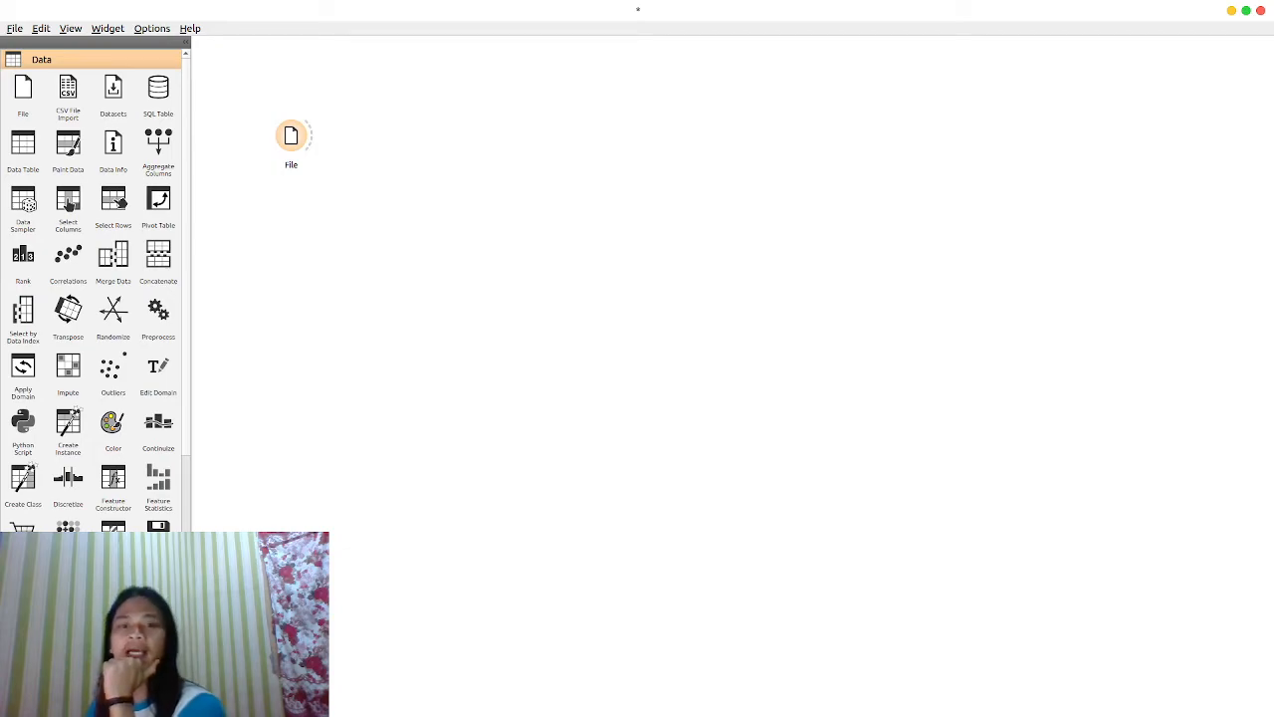
{"action": "double_click", "coordinate": [293, 136]}
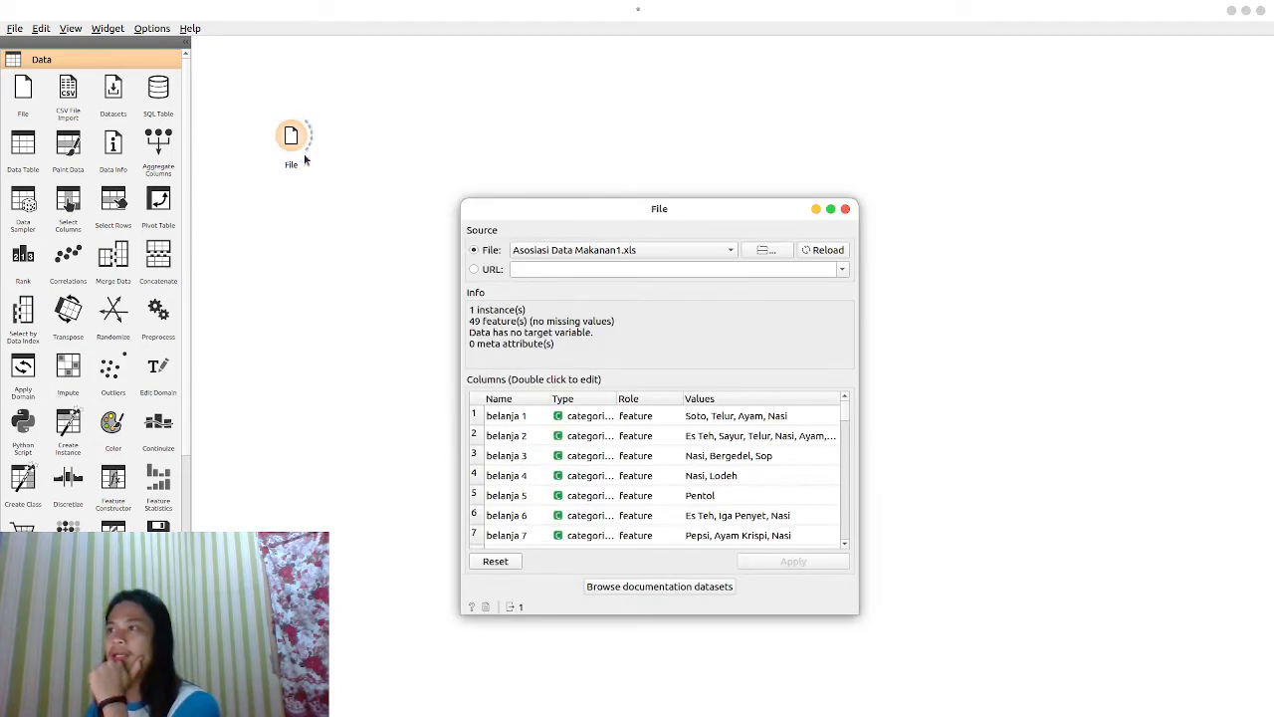
{"action": "left_click", "coordinate": [570, 250]}
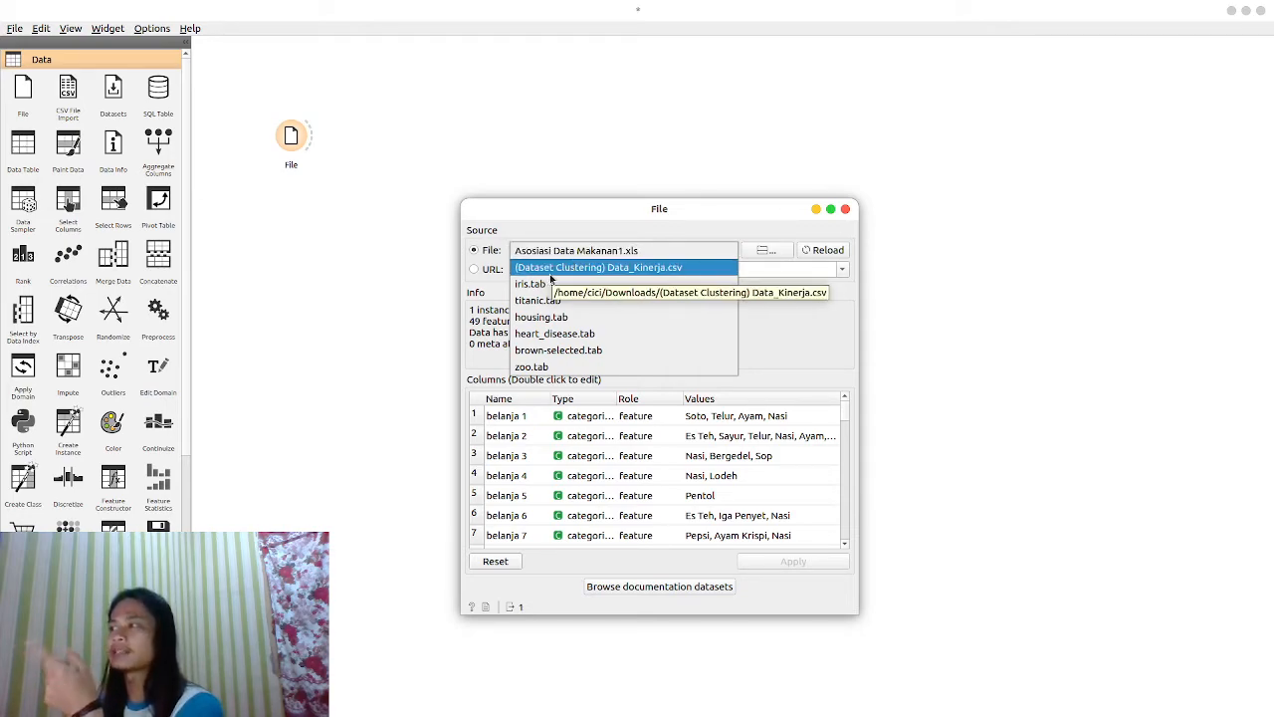
{"action": "left_click", "coordinate": [551, 273]}
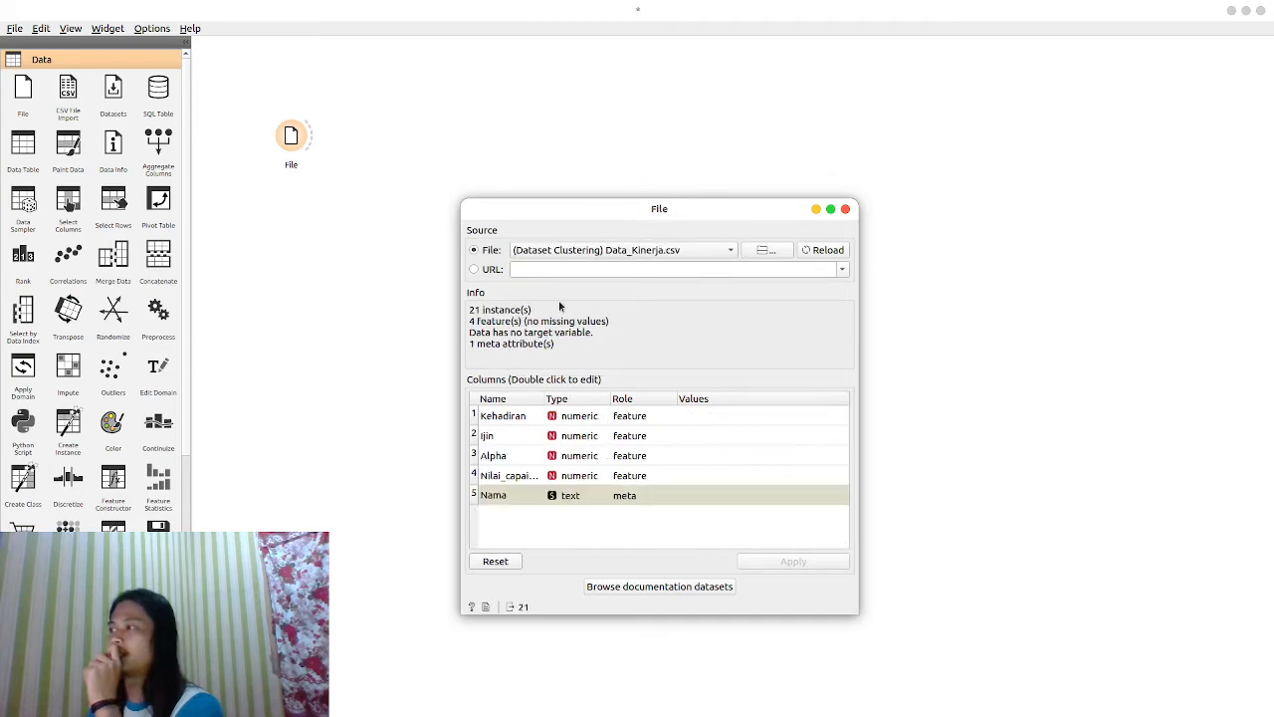
{"action": "left_click", "coordinate": [844, 209]}
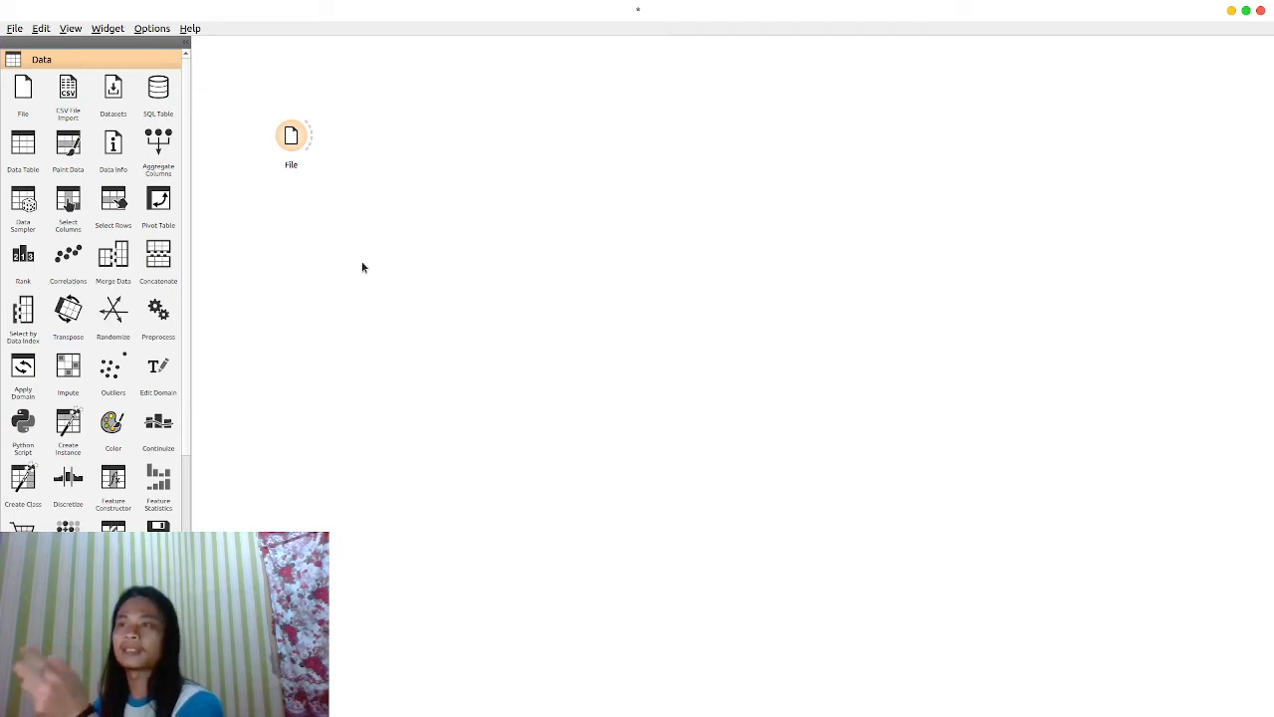
Step: Add a k-Means widget below and beside File and connect the File data to it
{"action": "scroll", "coordinate": [137, 283], "scroll_direction": "down", "scroll_amount": 5}
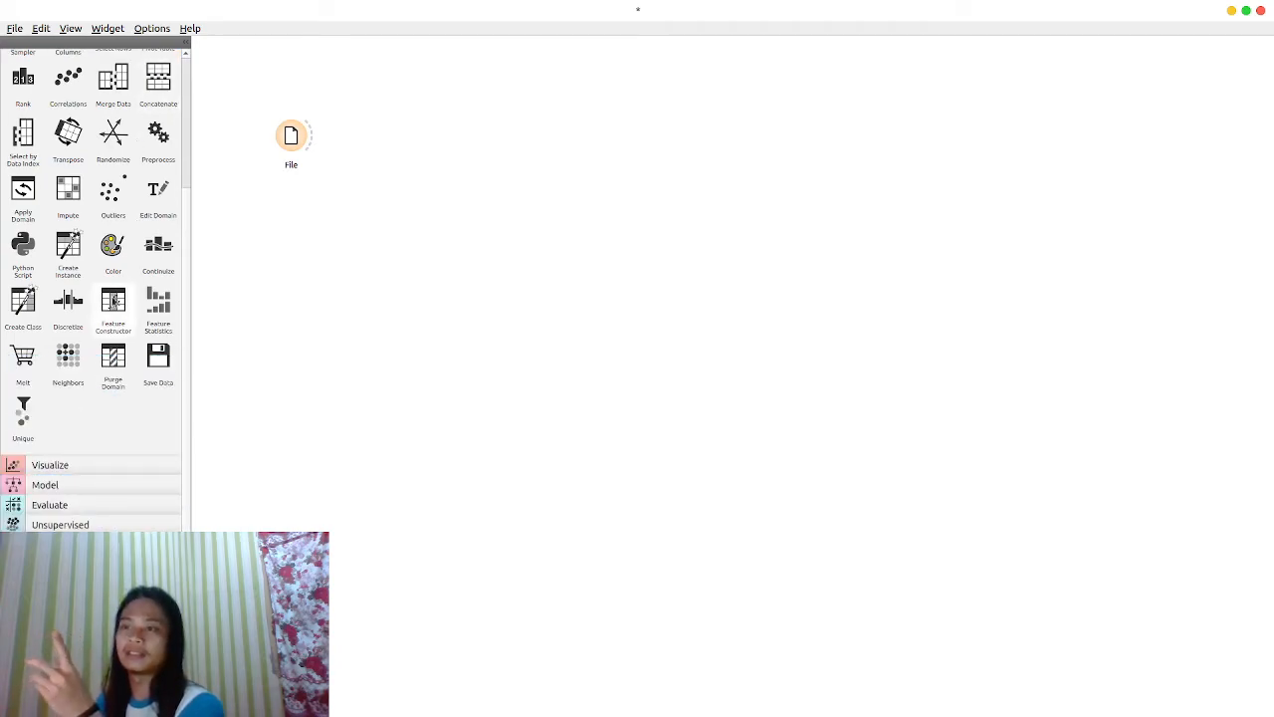
{"action": "left_click", "coordinate": [54, 486]}
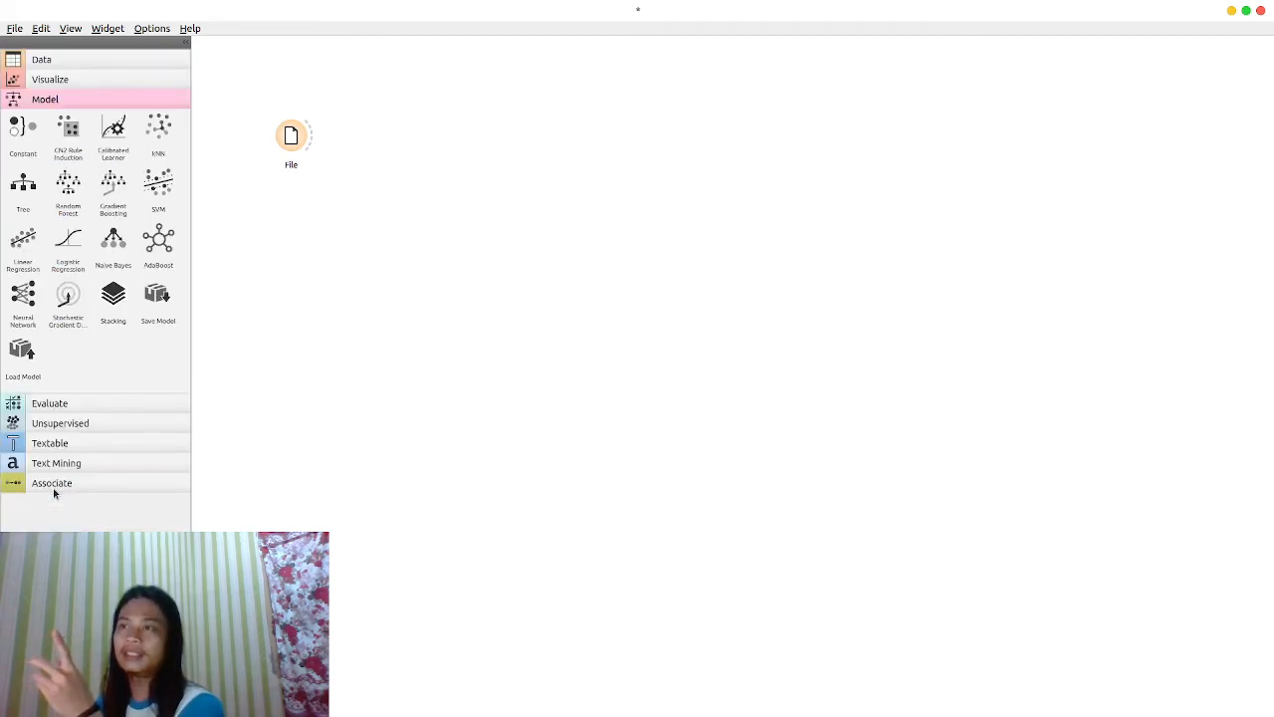
{"action": "left_click", "coordinate": [104, 423]}
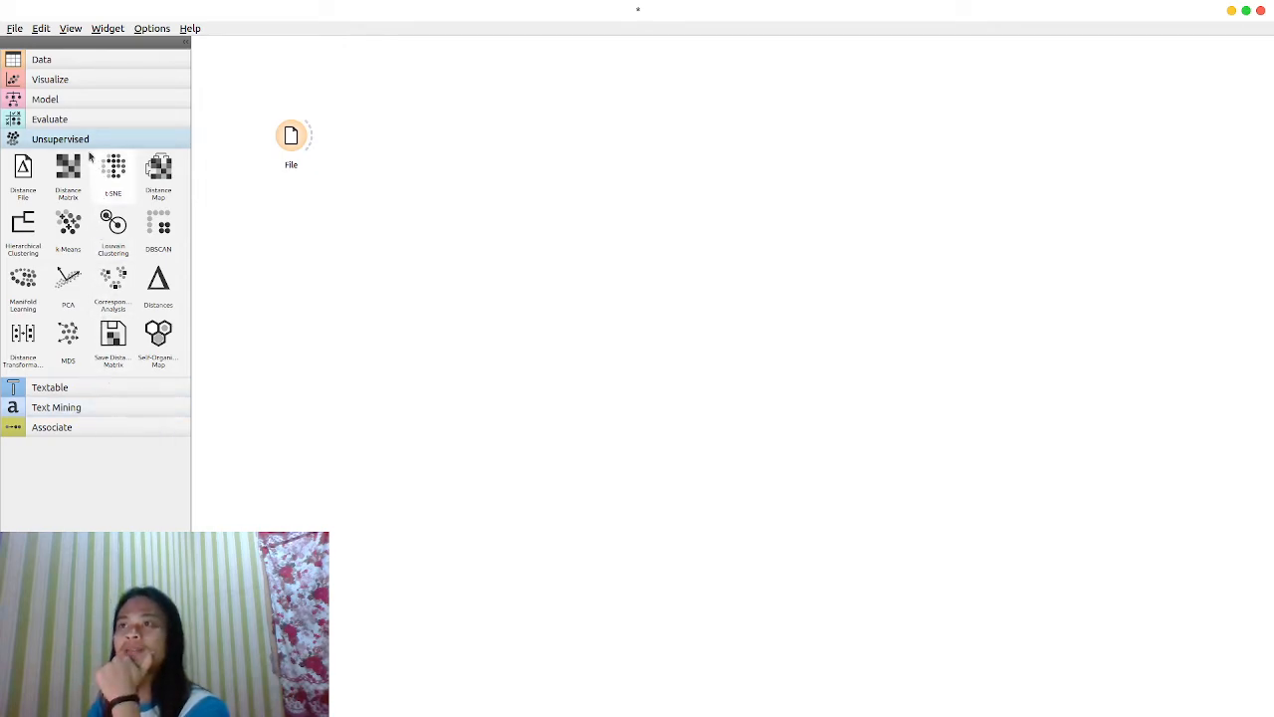
{"action": "left_click", "coordinate": [70, 236]}
{"action": "left_click_drag", "start_coordinate": [391, 135], "coordinate": [418, 229]}
{"action": "left_click", "coordinate": [397, 263]}
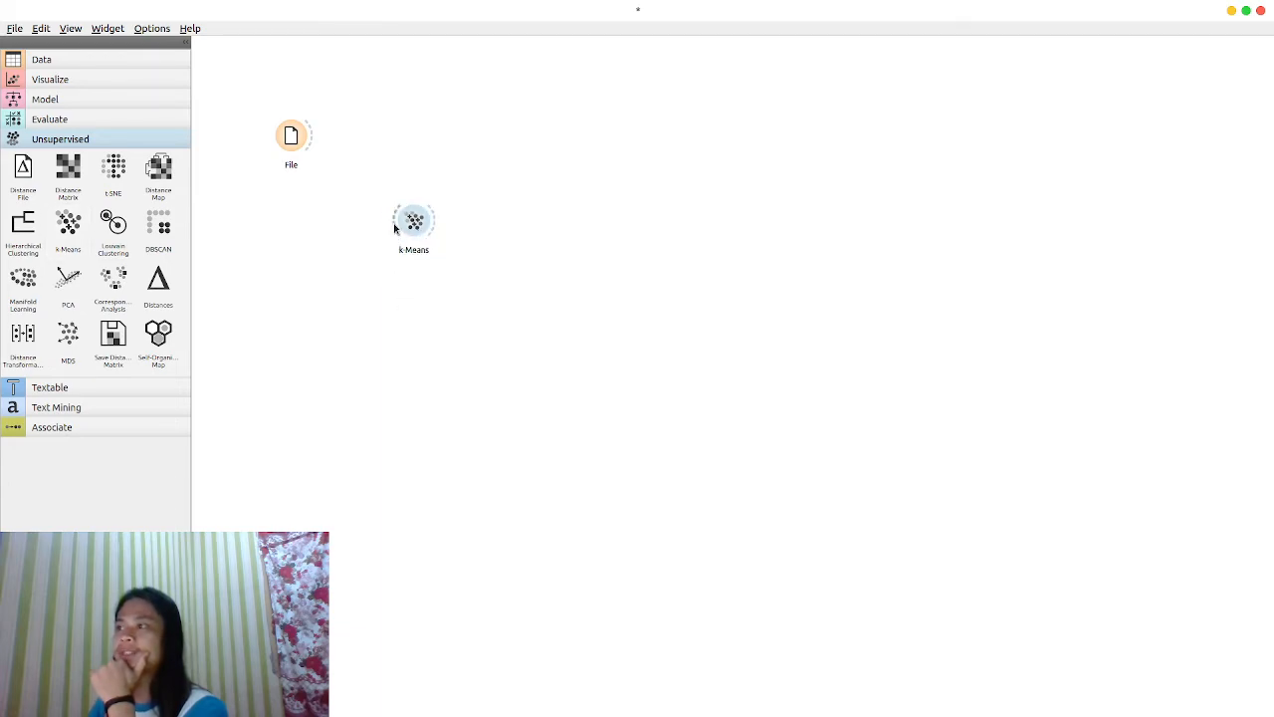
{"action": "left_click_drag", "start_coordinate": [348, 151], "coordinate": [310, 137]}
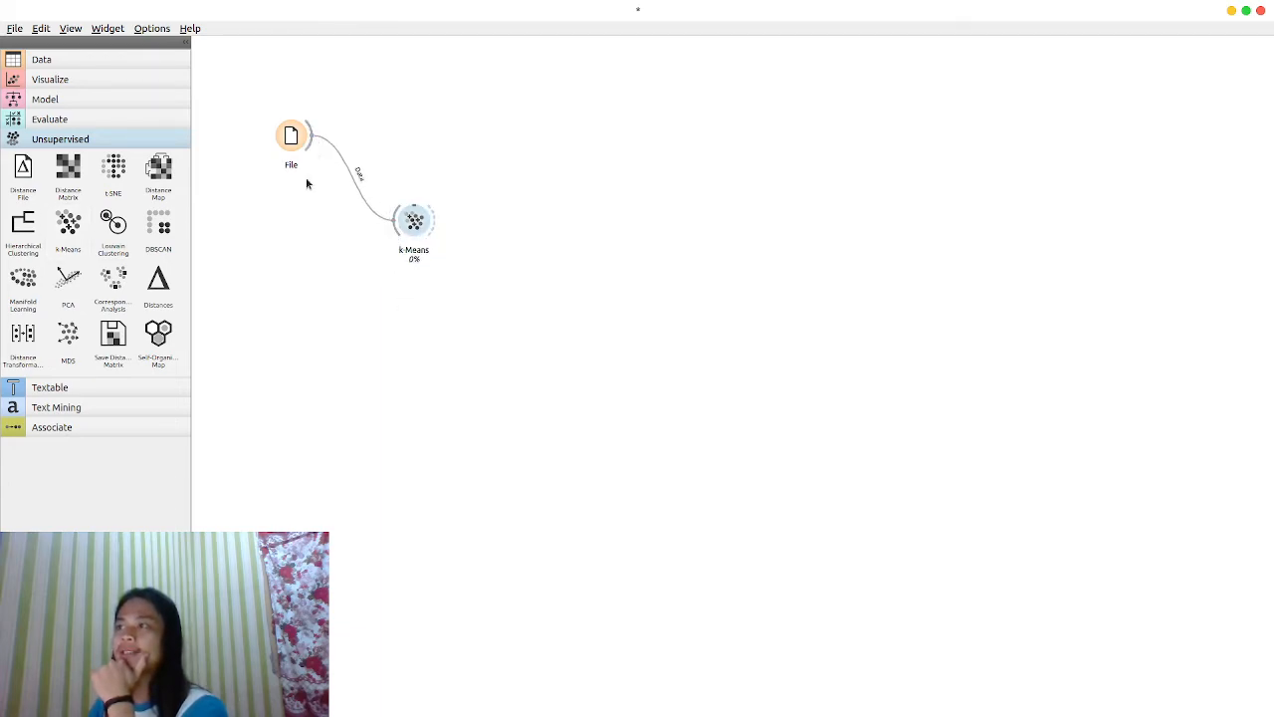
Step: Review the k-Means clustering settings, close them, and move the k-Means widget slightly closer to File
{"action": "left_click", "coordinate": [418, 231]}
{"action": "double_click", "coordinate": [416, 227]}
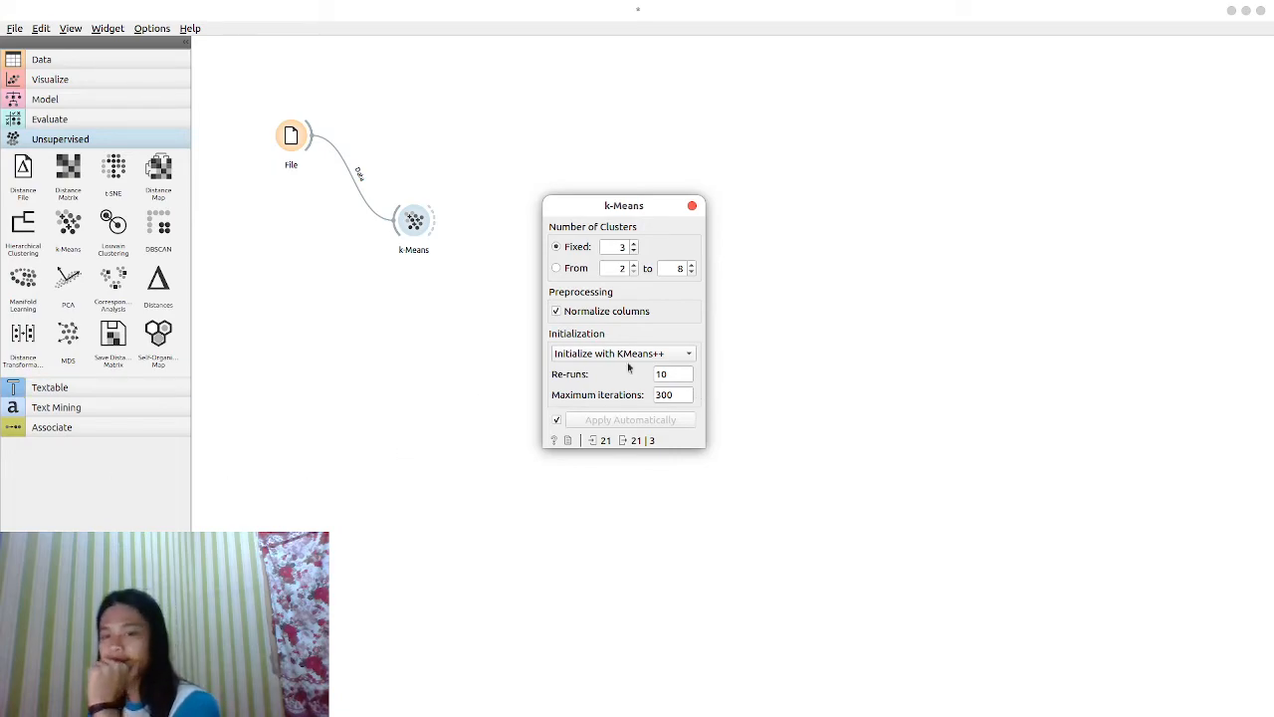
{"action": "left_click", "coordinate": [692, 205]}
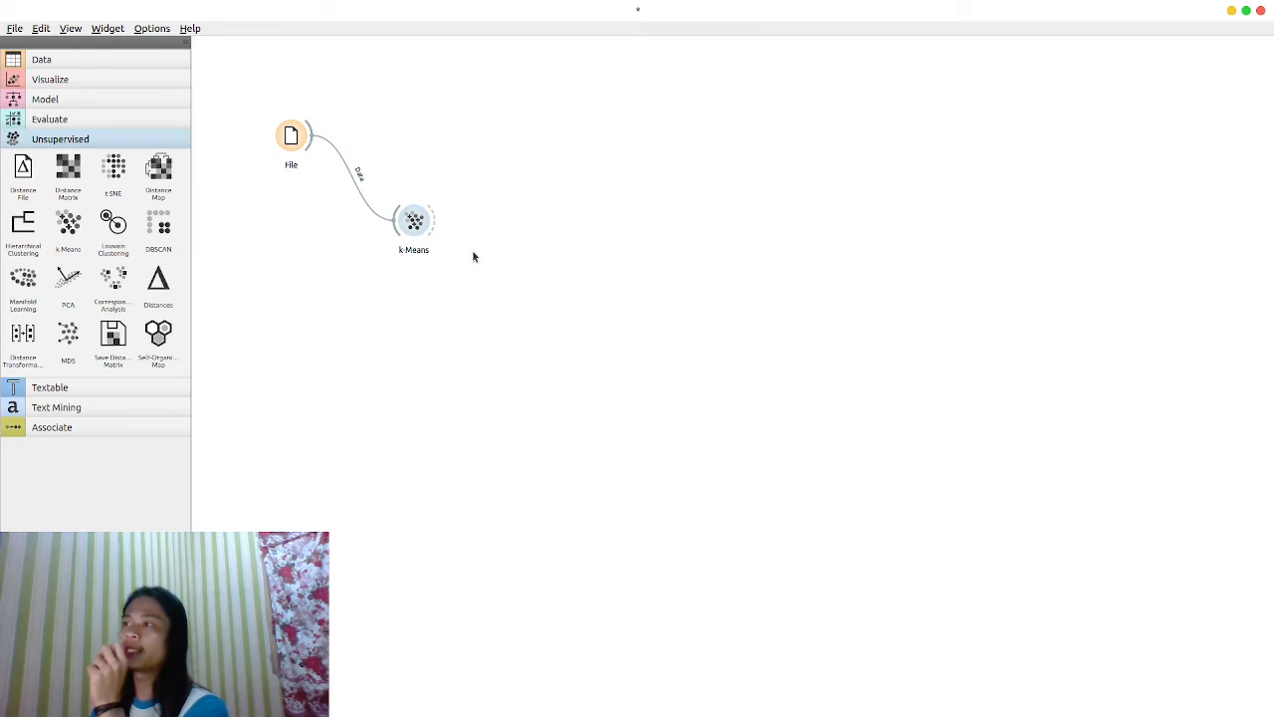
{"action": "left_click_drag", "start_coordinate": [424, 229], "coordinate": [408, 235]}
{"action": "left_click", "coordinate": [453, 271]}
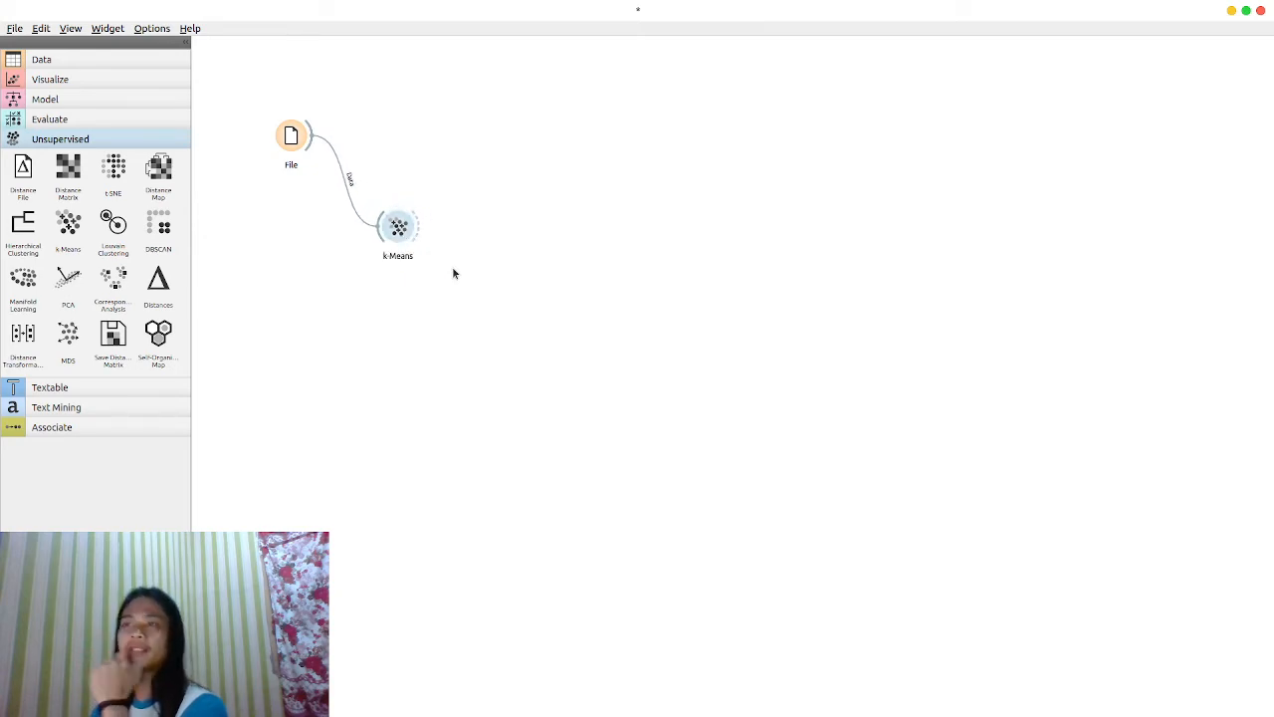
Step: Add a Scatter Plot widget fed by the k-Means data and open the plot
{"action": "left_click", "coordinate": [108, 122]}
{"action": "left_click", "coordinate": [119, 100]}
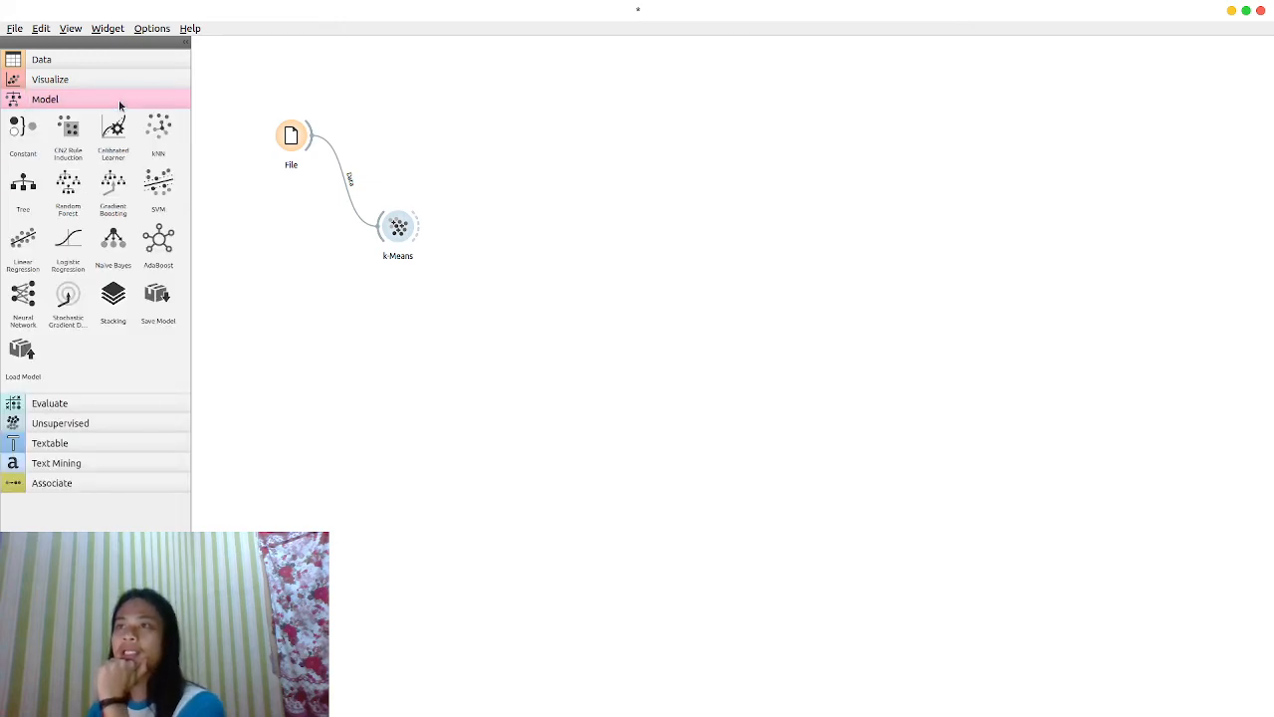
{"action": "left_click", "coordinate": [124, 82]}
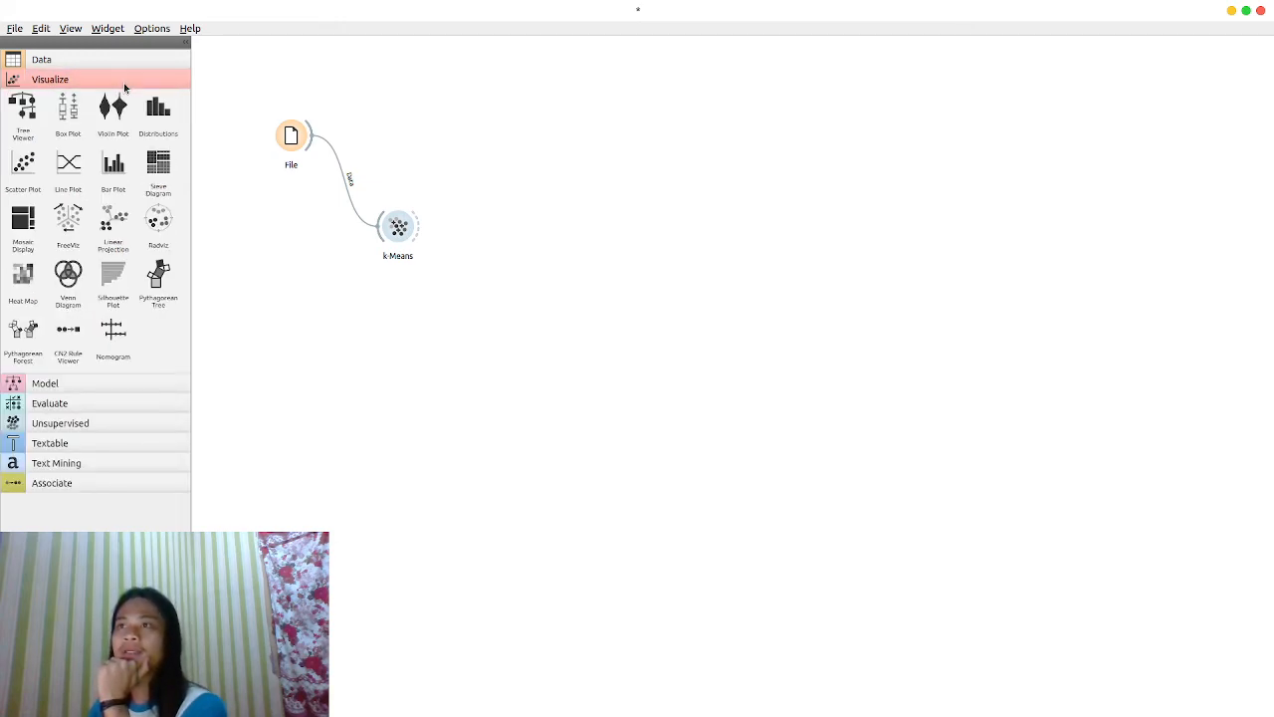
{"action": "left_click", "coordinate": [22, 167]}
{"action": "left_click_drag", "start_coordinate": [511, 250], "coordinate": [574, 176]}
{"action": "left_click_drag", "start_coordinate": [419, 231], "coordinate": [565, 156]}
{"action": "double_click", "coordinate": [562, 154]}
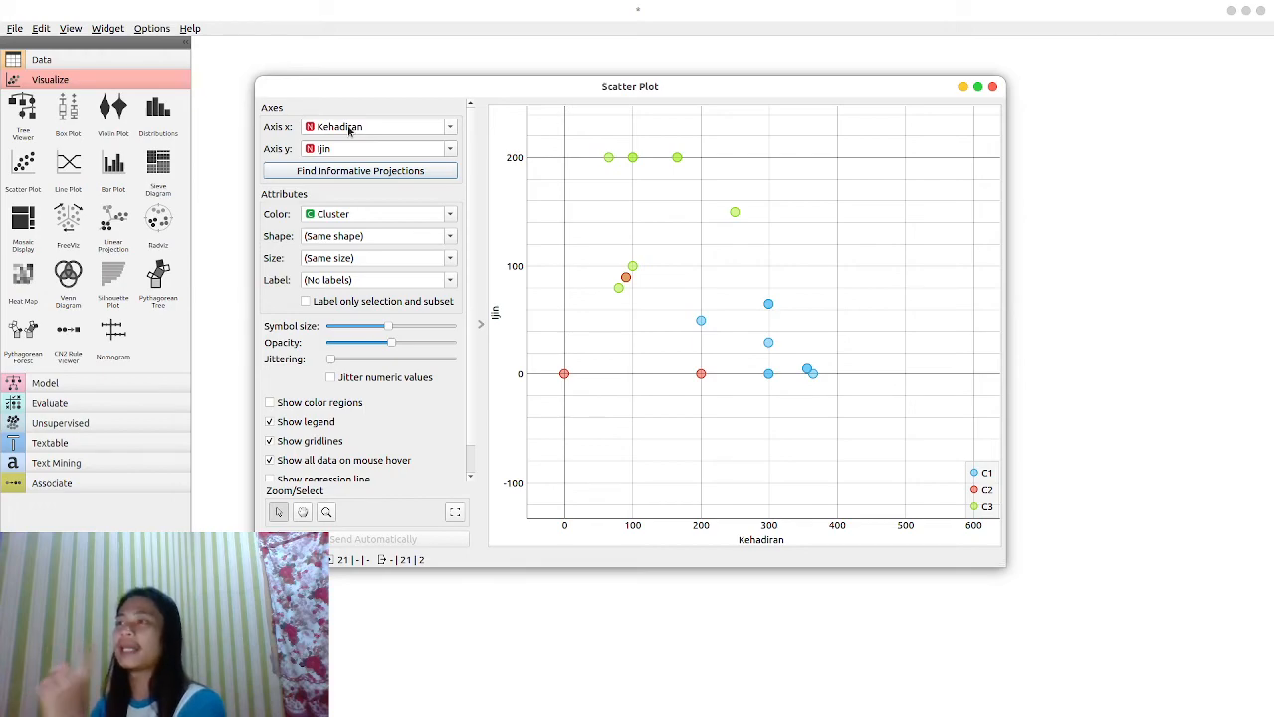
Step: Try Ijin on the scatter plot's x axis, return it to Kehadiran, and try Alpha on the y axis
{"action": "left_click", "coordinate": [348, 130]}
{"action": "left_click", "coordinate": [348, 129]}
{"action": "left_click", "coordinate": [348, 130]}
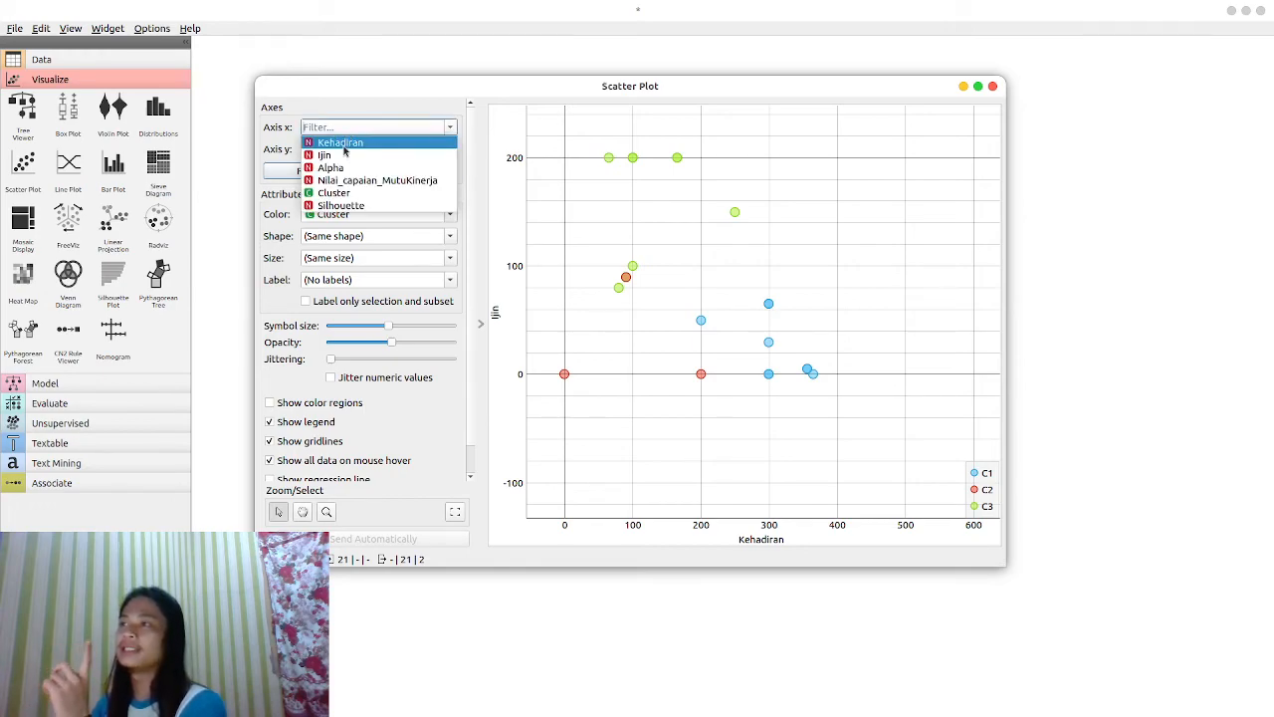
{"action": "left_click", "coordinate": [361, 149]}
{"action": "left_click", "coordinate": [373, 131]}
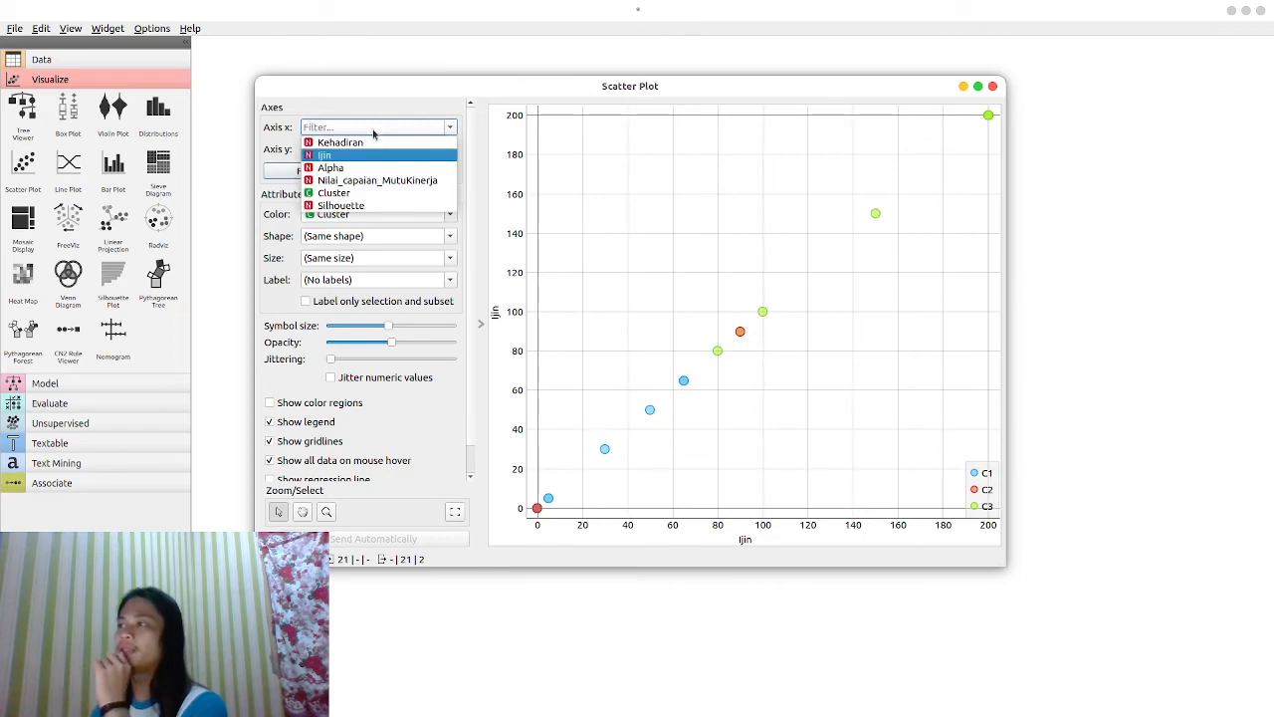
{"action": "left_click", "coordinate": [369, 143]}
{"action": "left_click", "coordinate": [369, 149]}
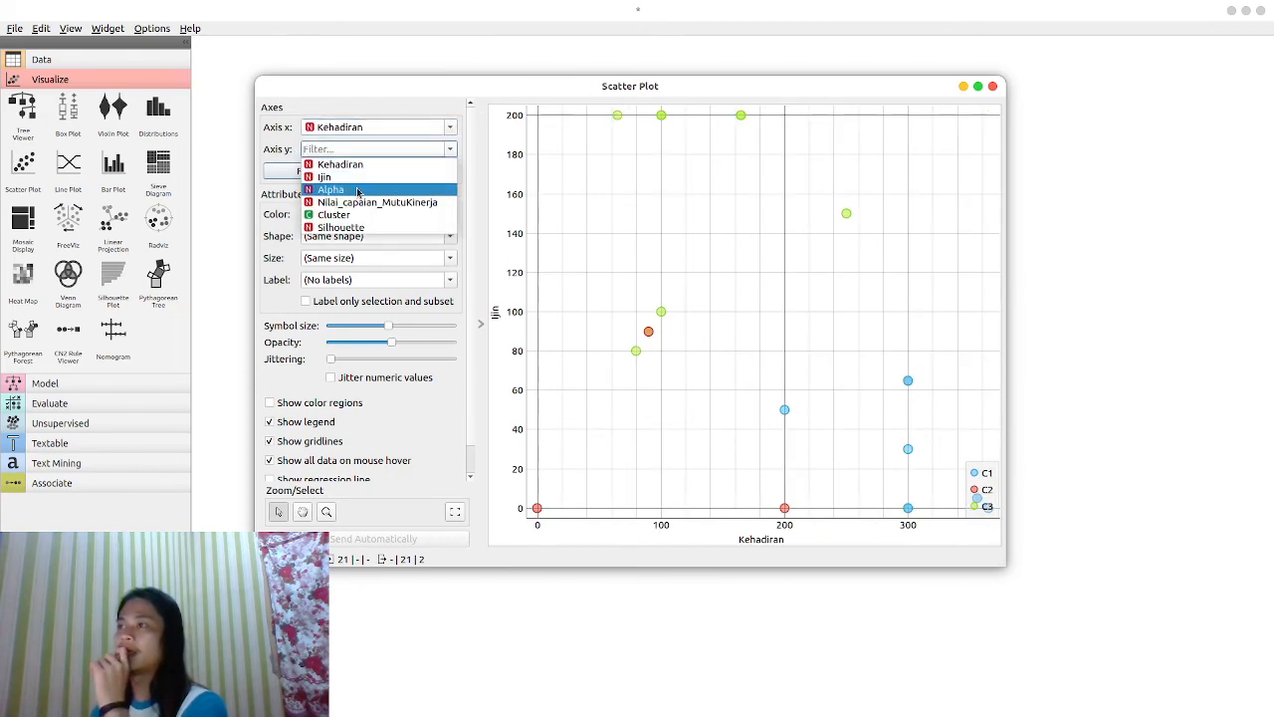
{"action": "left_click", "coordinate": [358, 190]}
Step: Score the informative projections and plot Kehadiran against Nilai_capaian_MutuKinerja on the y axis
{"action": "left_click", "coordinate": [357, 171]}
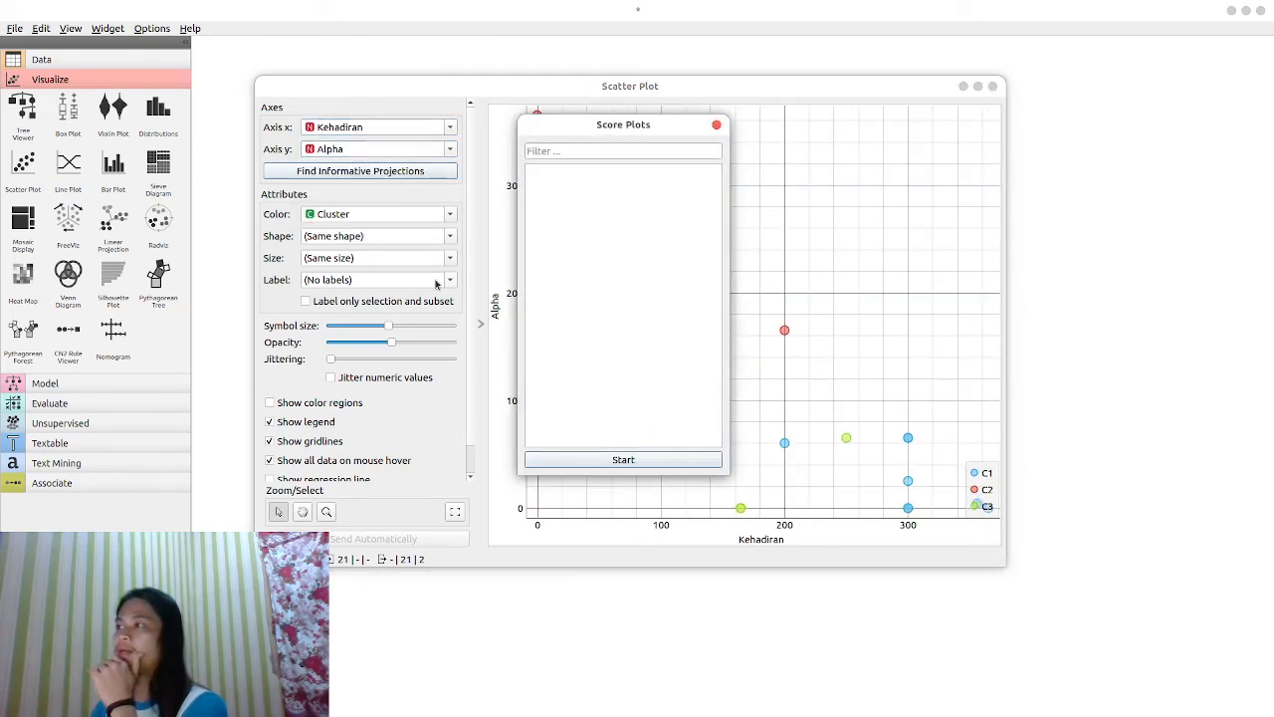
{"action": "left_click", "coordinate": [639, 459]}
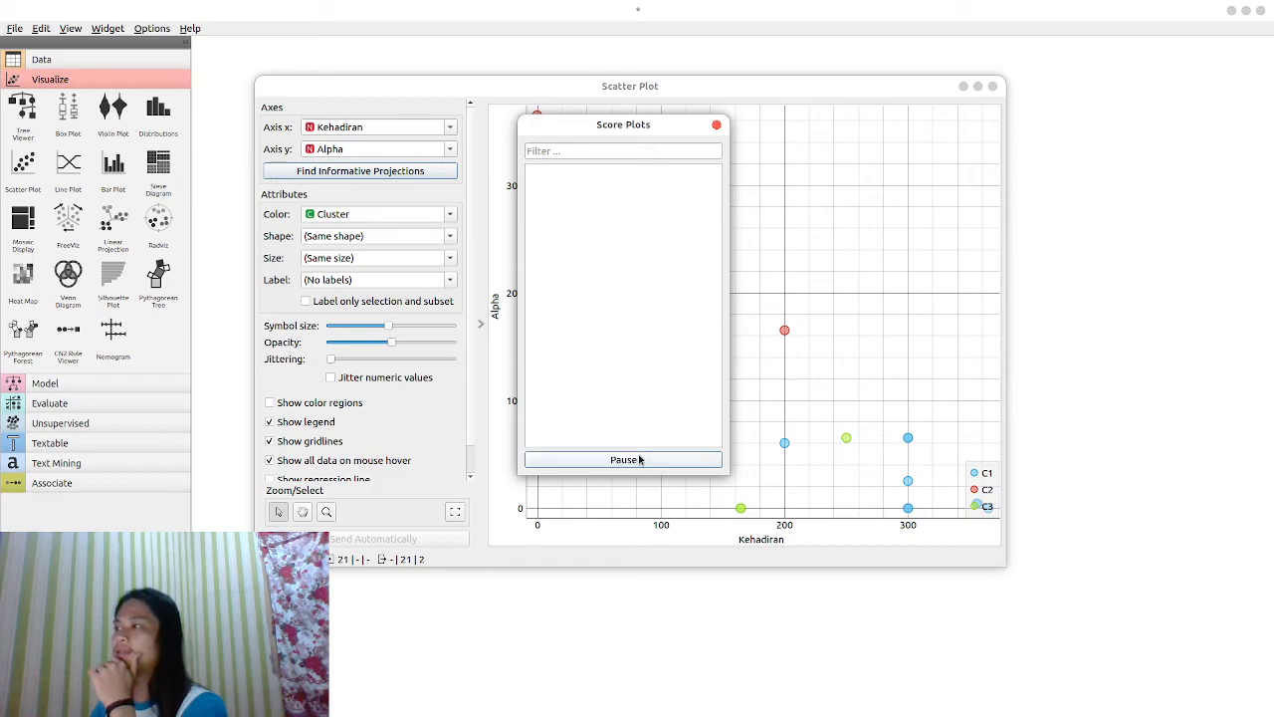
{"action": "left_click", "coordinate": [717, 126]}
{"action": "scroll", "coordinate": [660, 267], "scroll_direction": "down", "scroll_amount": 4}
{"action": "scroll", "coordinate": [693, 342], "scroll_direction": "up", "scroll_amount": 2}
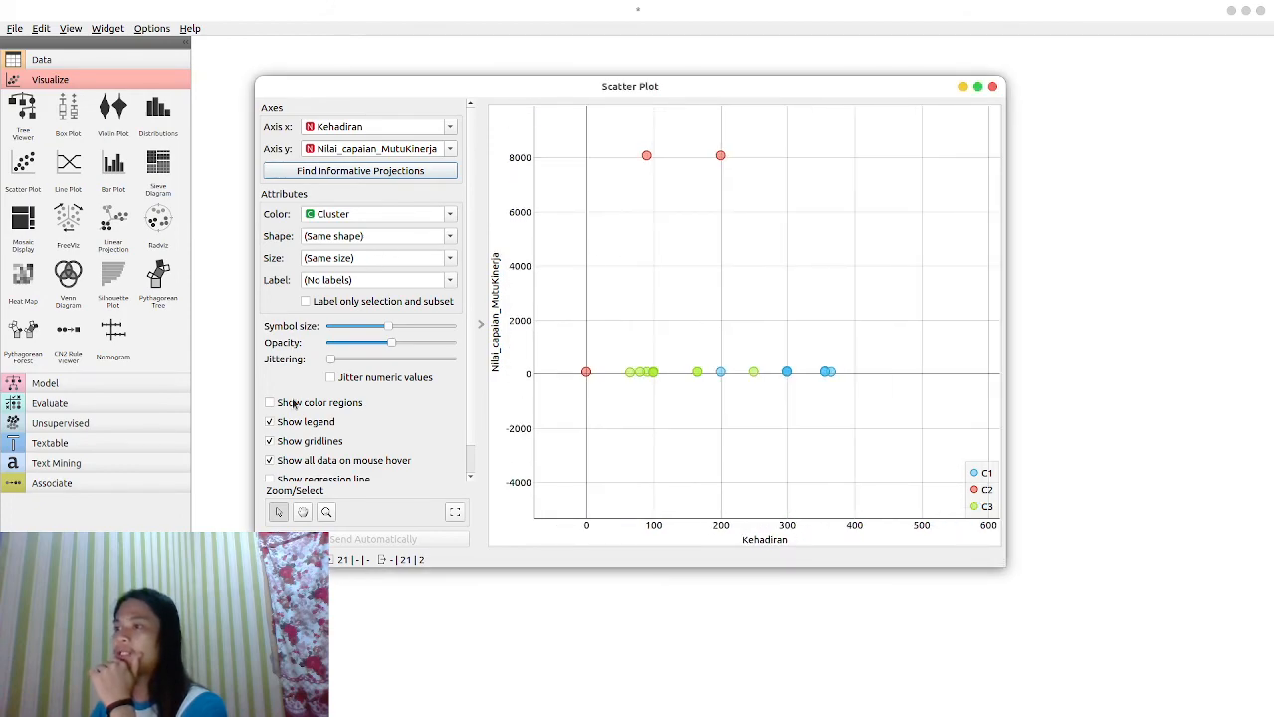
Step: Preview the scatter plot with color regions and without gridlines, restore its original display options, and close it
{"action": "left_click", "coordinate": [296, 444]}
{"action": "left_click", "coordinate": [295, 445]}
{"action": "left_click", "coordinate": [298, 407]}
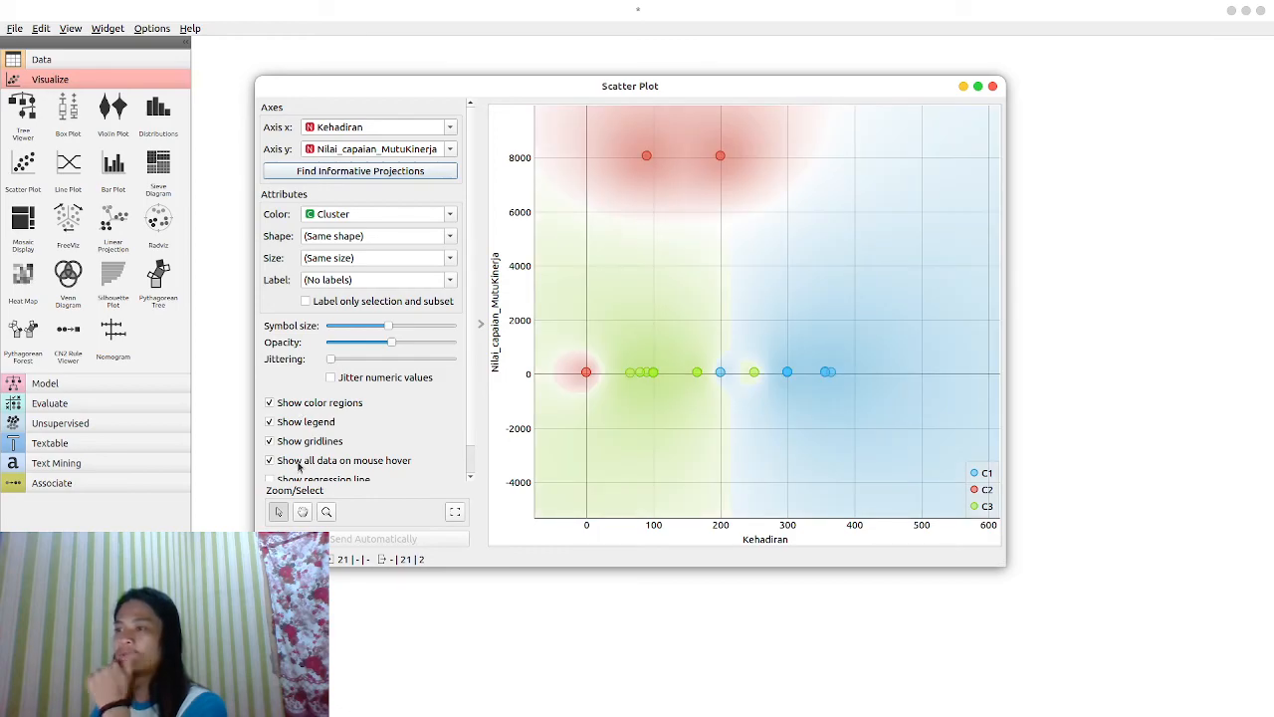
{"action": "left_click", "coordinate": [298, 462]}
{"action": "left_click", "coordinate": [302, 442]}
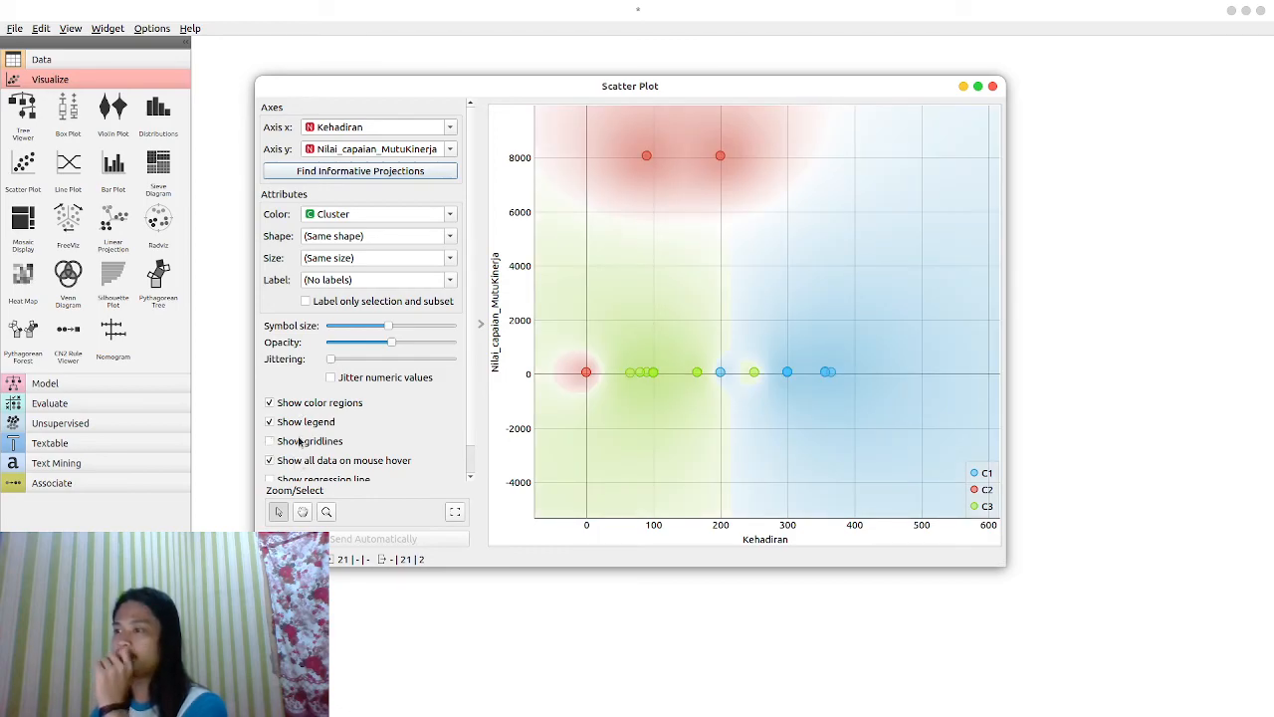
{"action": "left_click", "coordinate": [313, 406]}
{"action": "left_click", "coordinate": [308, 445]}
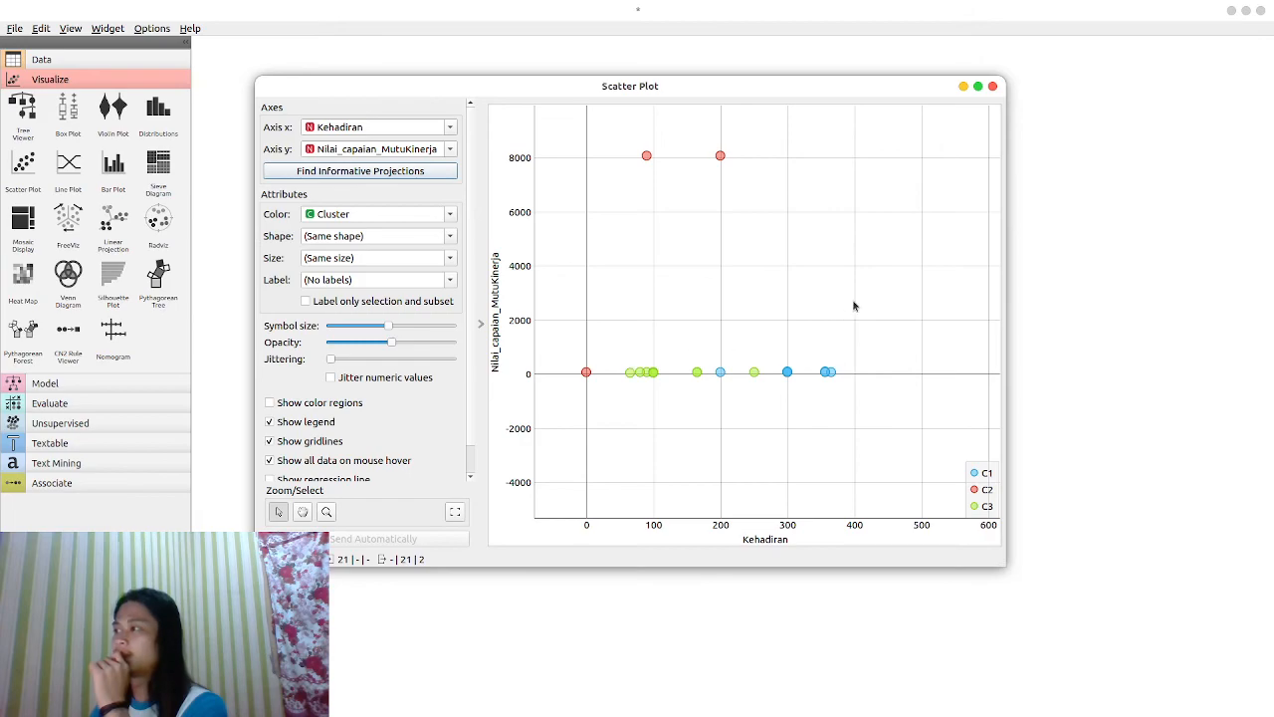
{"action": "left_click", "coordinate": [993, 88]}
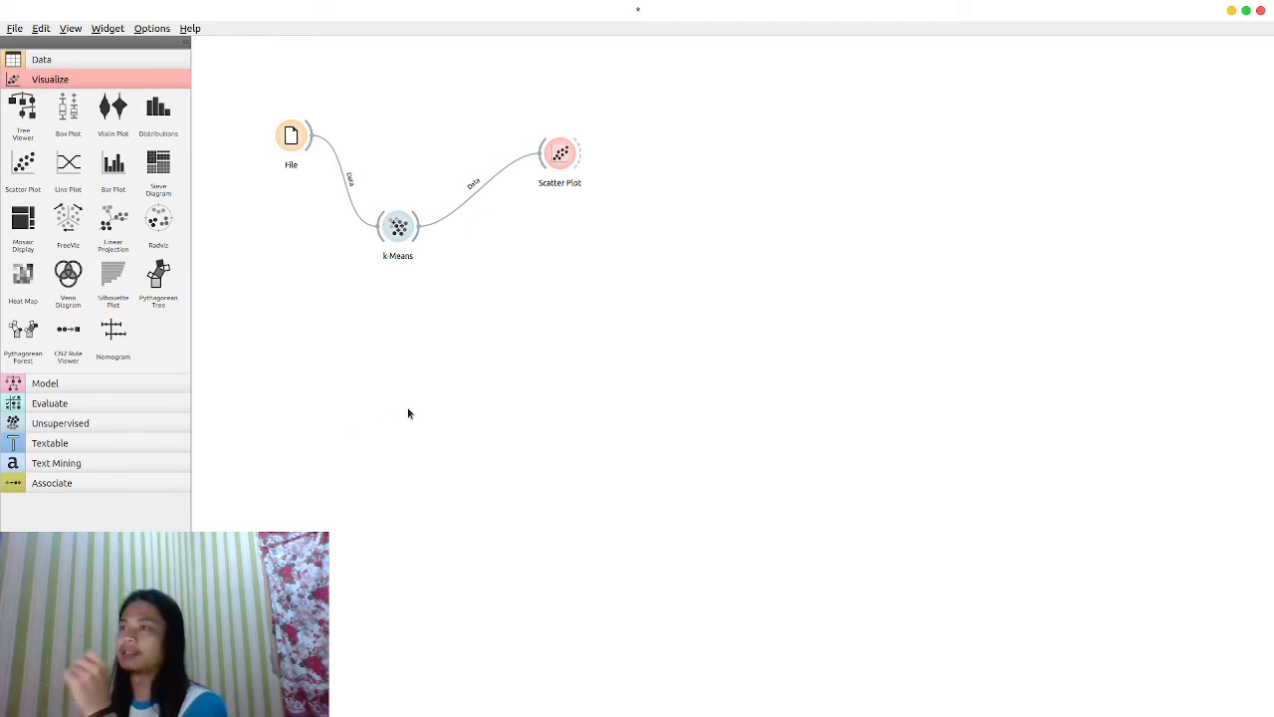
Step: Add a Predictions widget below Scatter Plot and connect the k-Means data to it
{"action": "left_click", "coordinate": [148, 382]}
{"action": "left_click", "coordinate": [126, 399]}
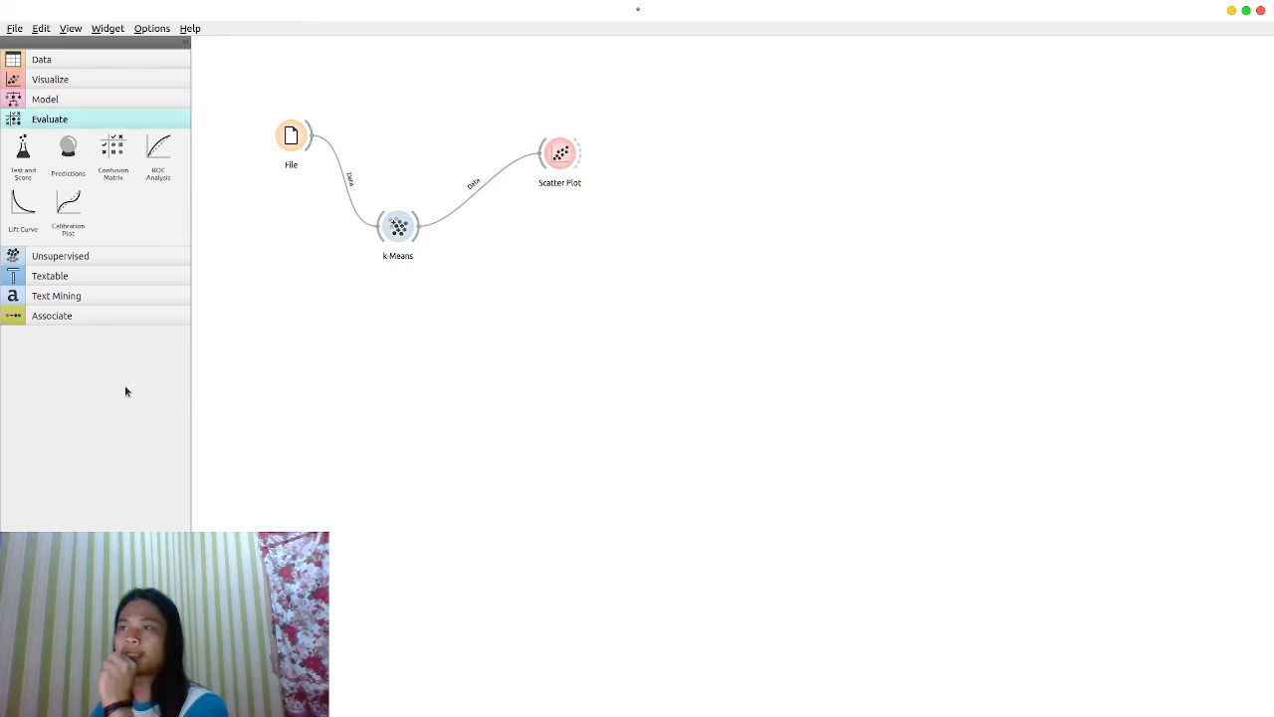
{"action": "left_click", "coordinate": [68, 149]}
{"action": "left_click_drag", "start_coordinate": [663, 157], "coordinate": [419, 233]}
Step: Open Predictions and examine the cluster and silhouette value assigned to individual records
{"action": "double_click", "coordinate": [575, 312]}
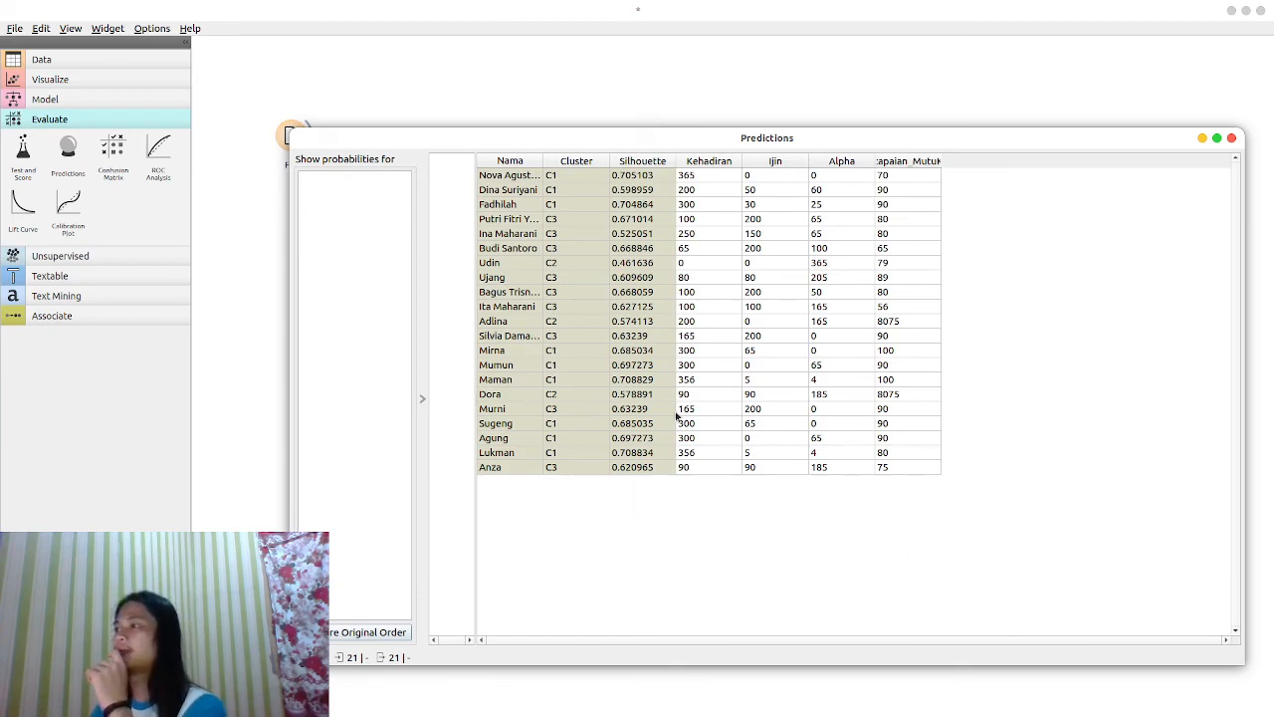
{"action": "left_click", "coordinate": [514, 264]}
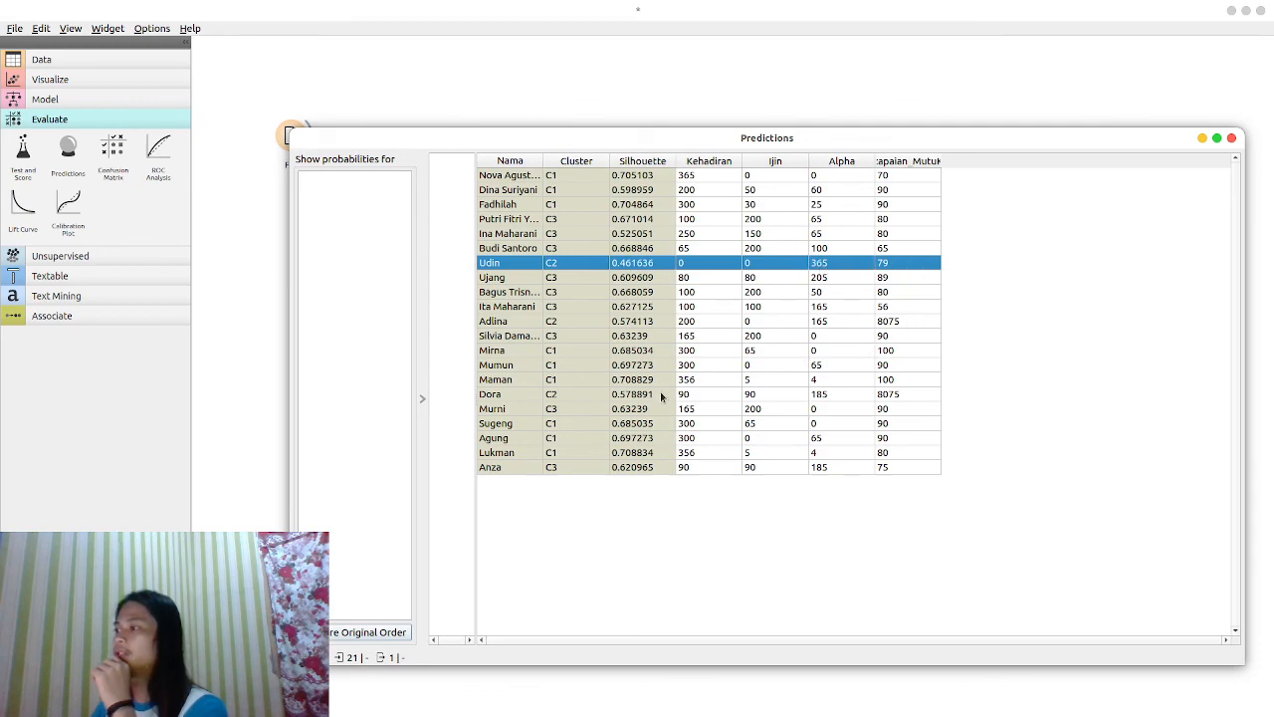
{"action": "left_click", "coordinate": [1079, 498]}
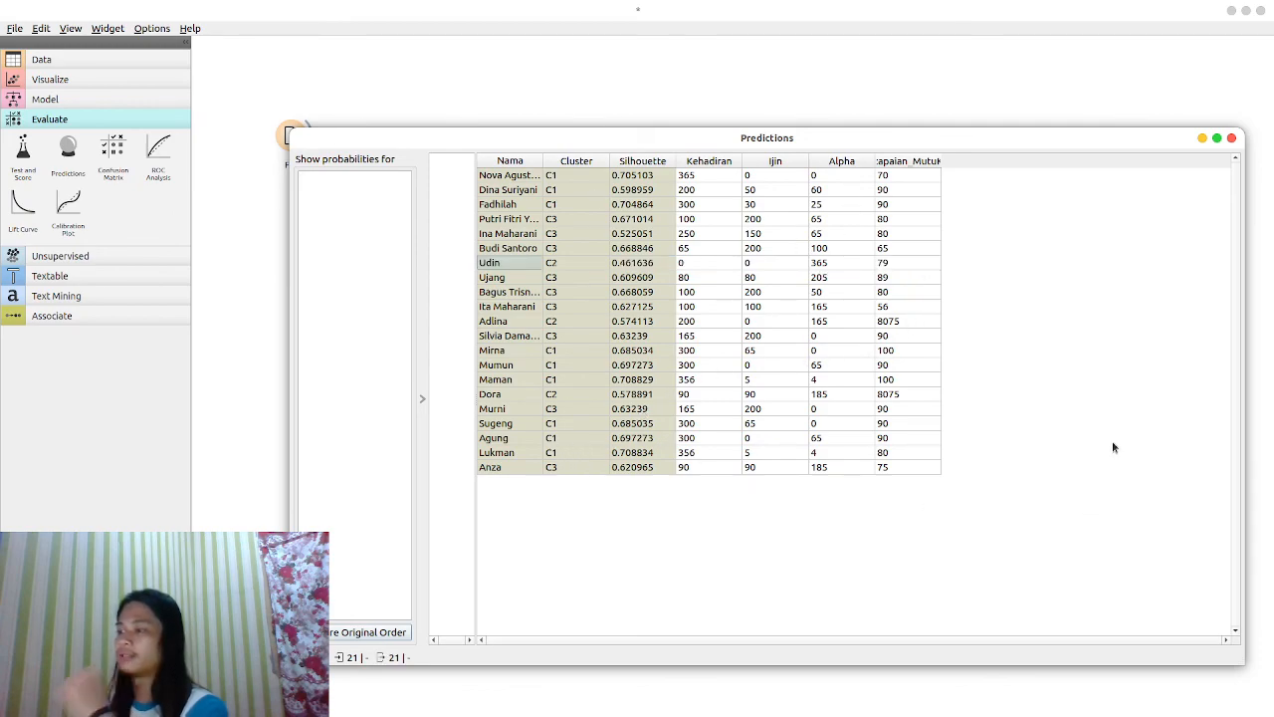
{"action": "left_click", "coordinate": [1233, 138]}
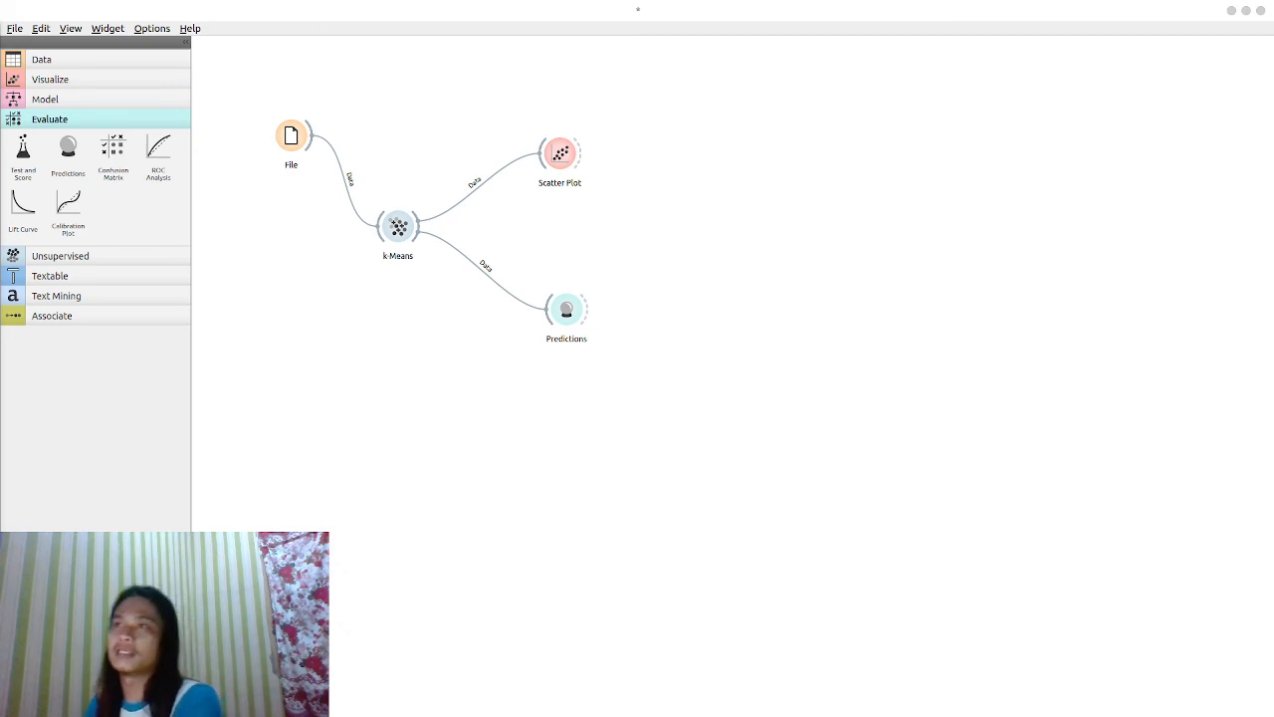
Step: Delete the entire k-Means clustering workflow from the canvas
{"action": "left_click_drag", "start_coordinate": [713, 393], "coordinate": [267, 118]}
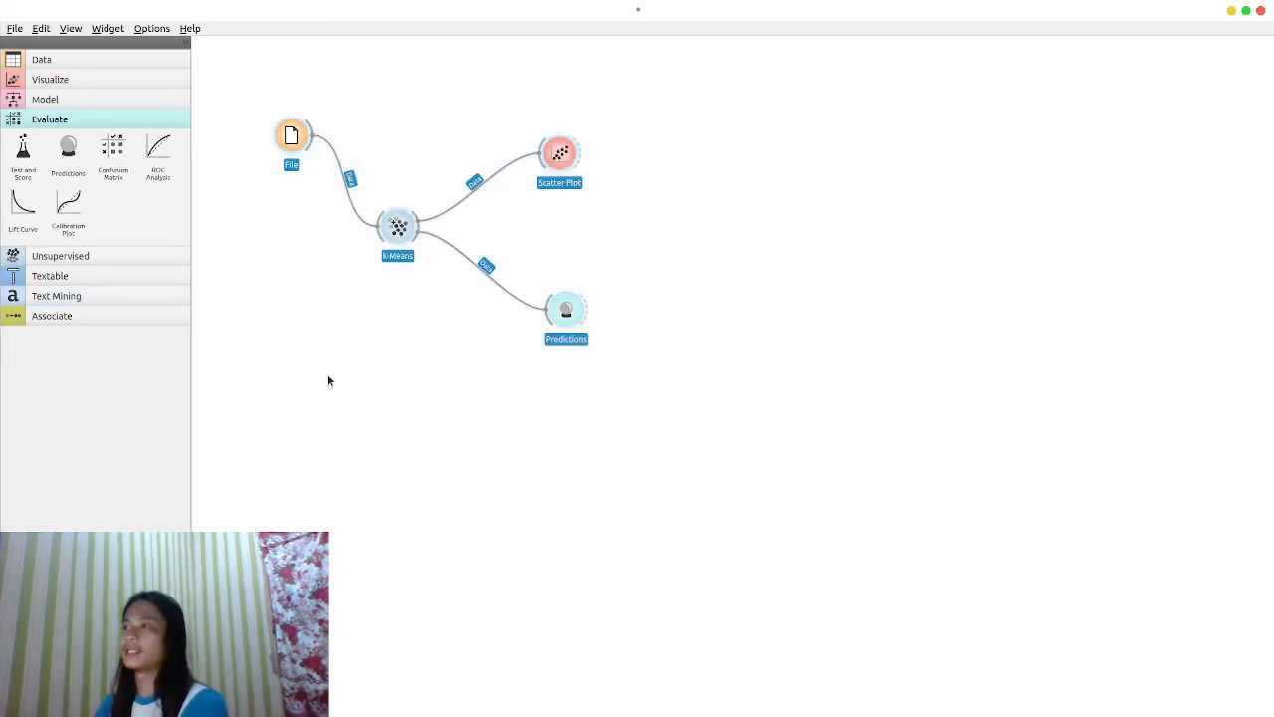
{"action": "key", "text": "Delete"}
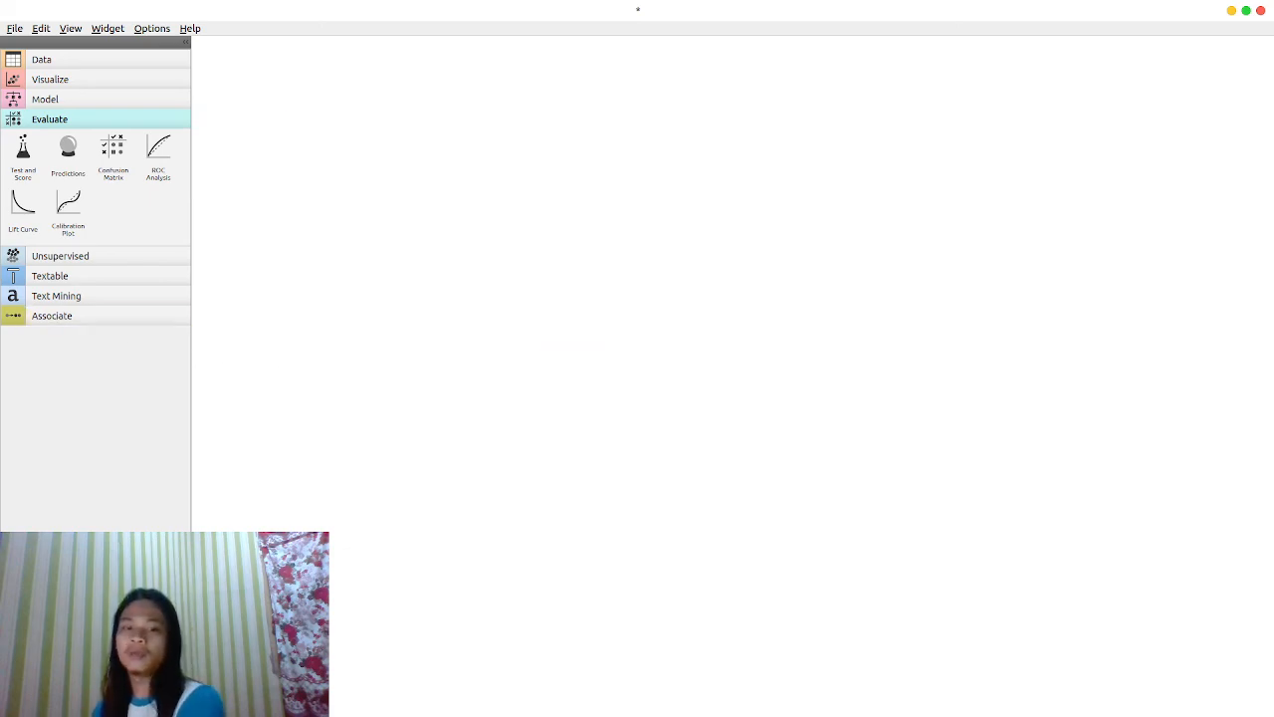
{"action": "key", "text": "alt+Tab"}
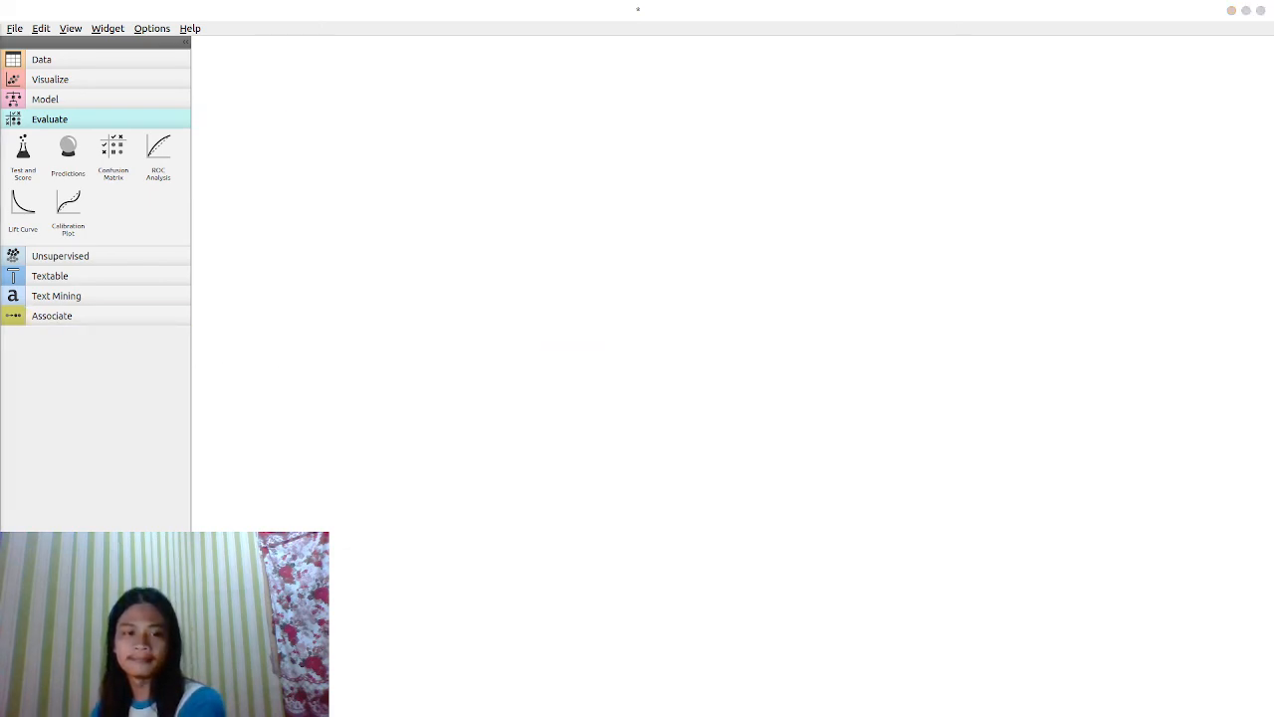